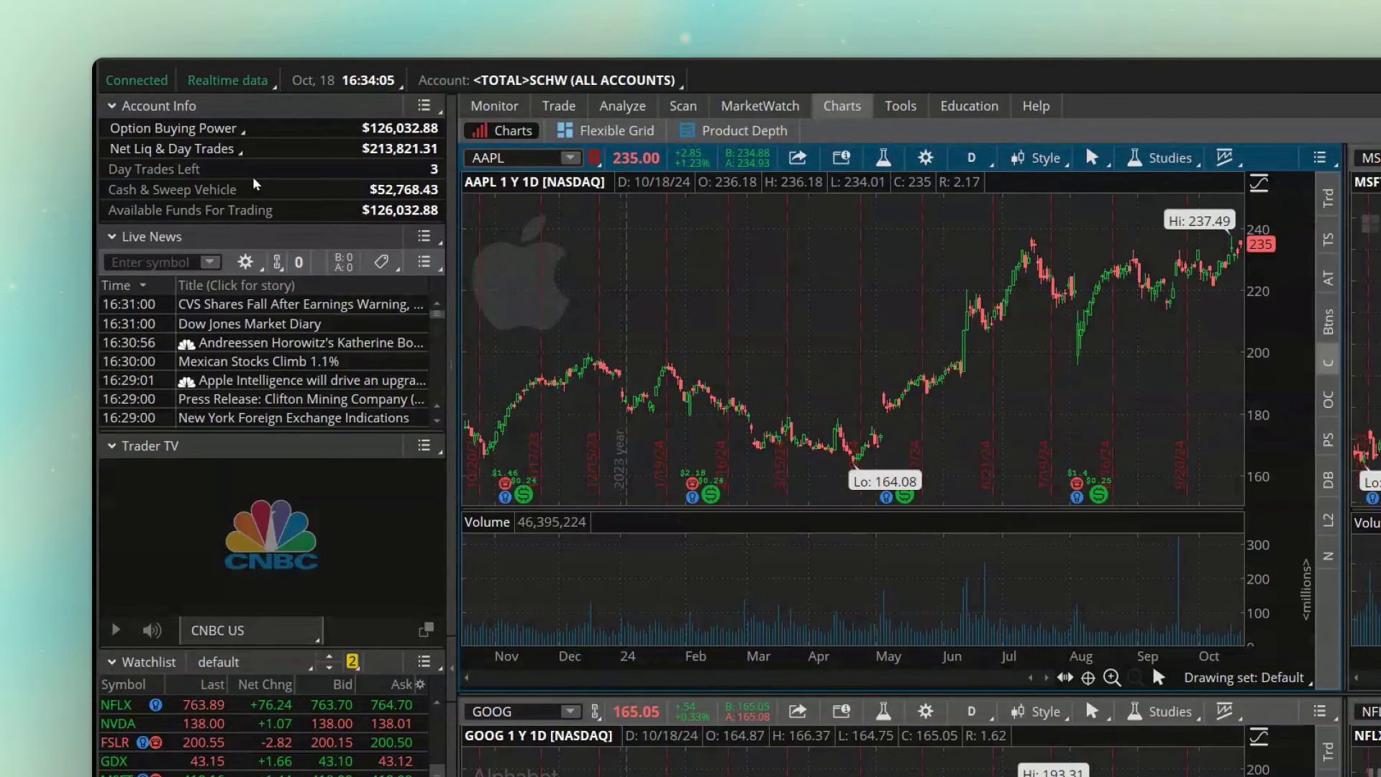
Step: Customize the Account Info gadget, moving Net Liquidating Value to first and Cash & Sweep Vehicle to second in its current set
{"action": "left_click", "coordinate": [425, 107]}
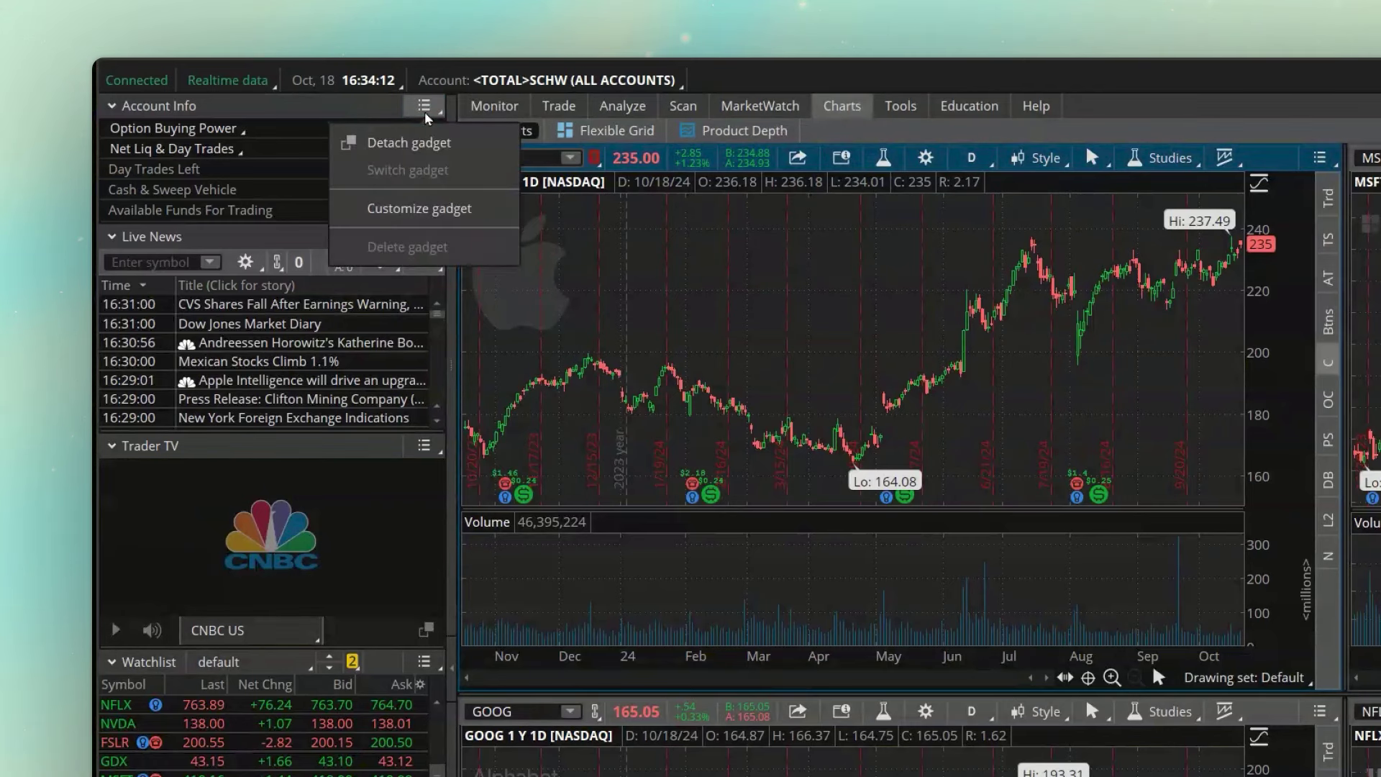
{"action": "left_click", "coordinate": [424, 210]}
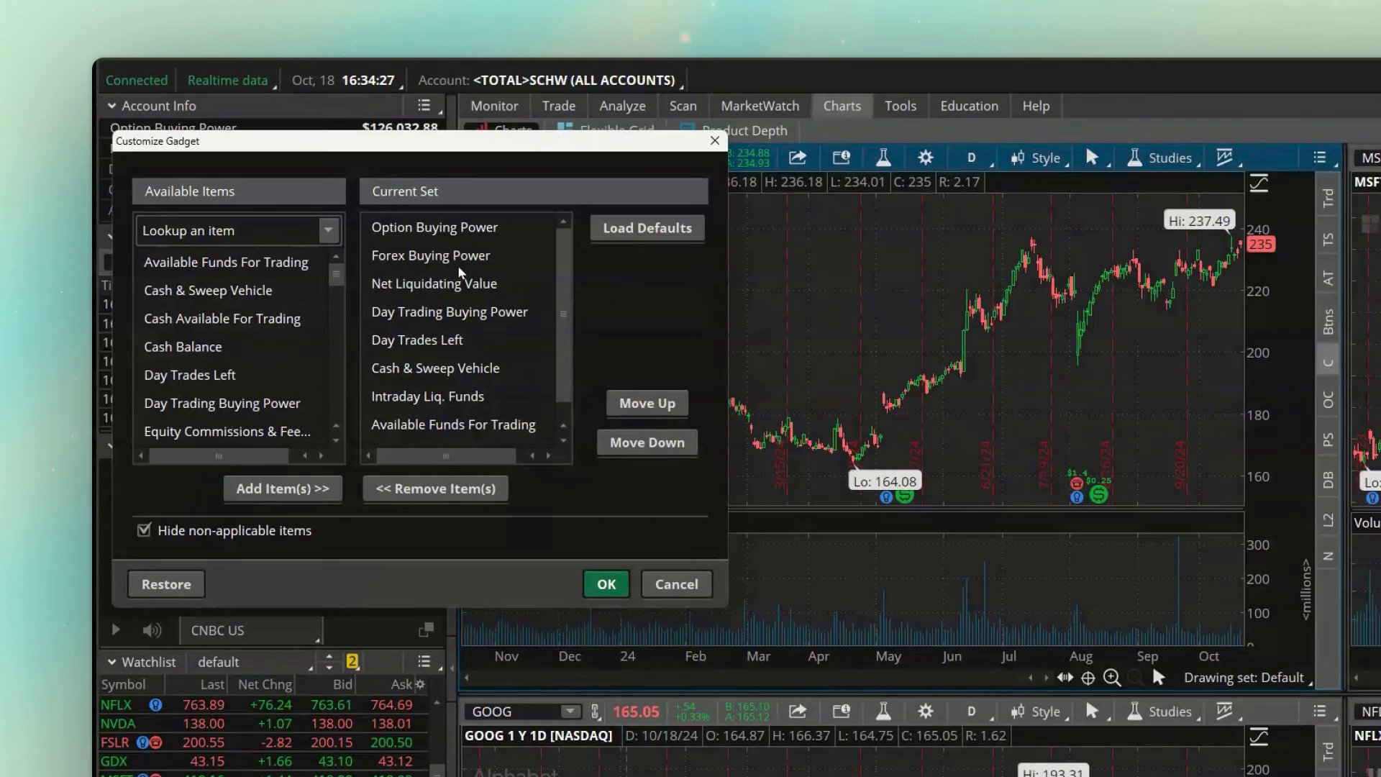
{"action": "scroll", "coordinate": [455, 263], "scroll_direction": "down", "scroll_amount": 1}
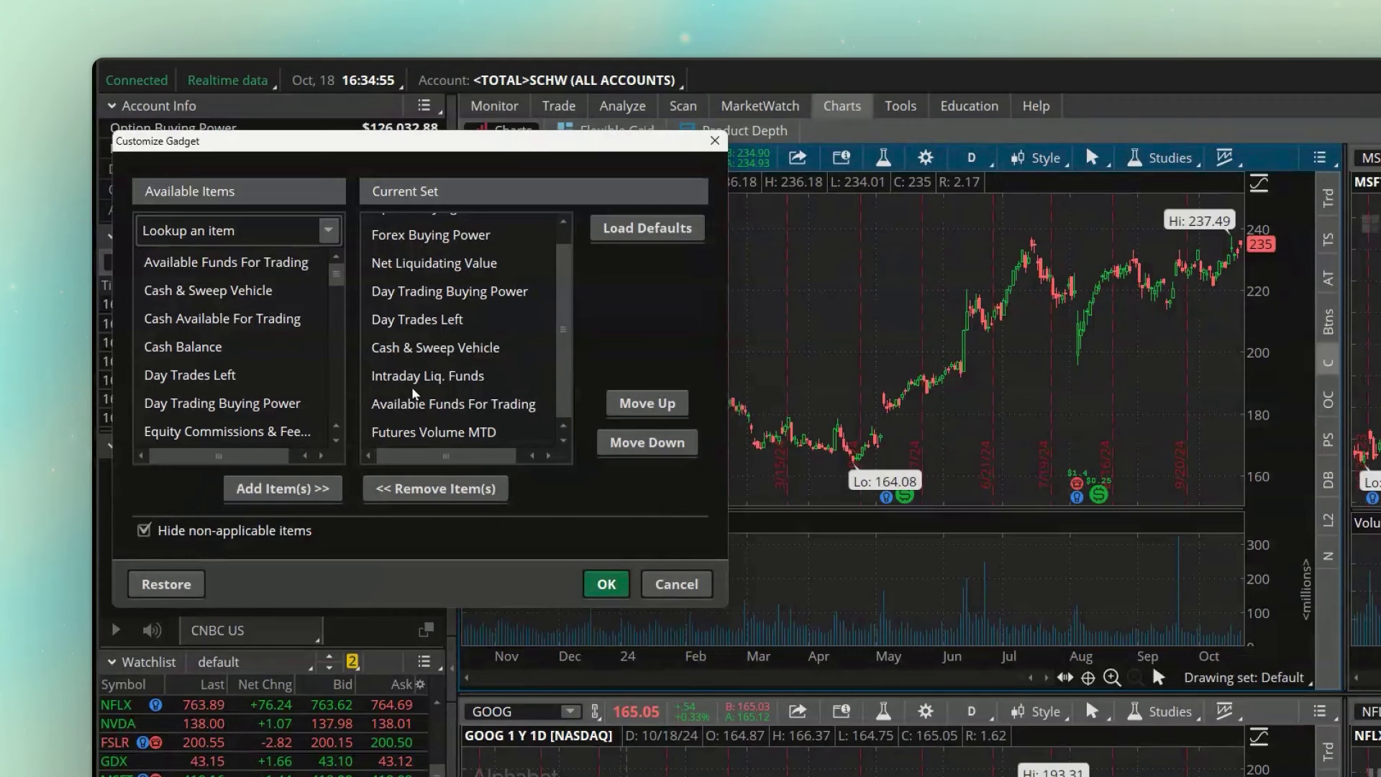
{"action": "scroll", "coordinate": [414, 393], "scroll_direction": "up", "scroll_amount": 1}
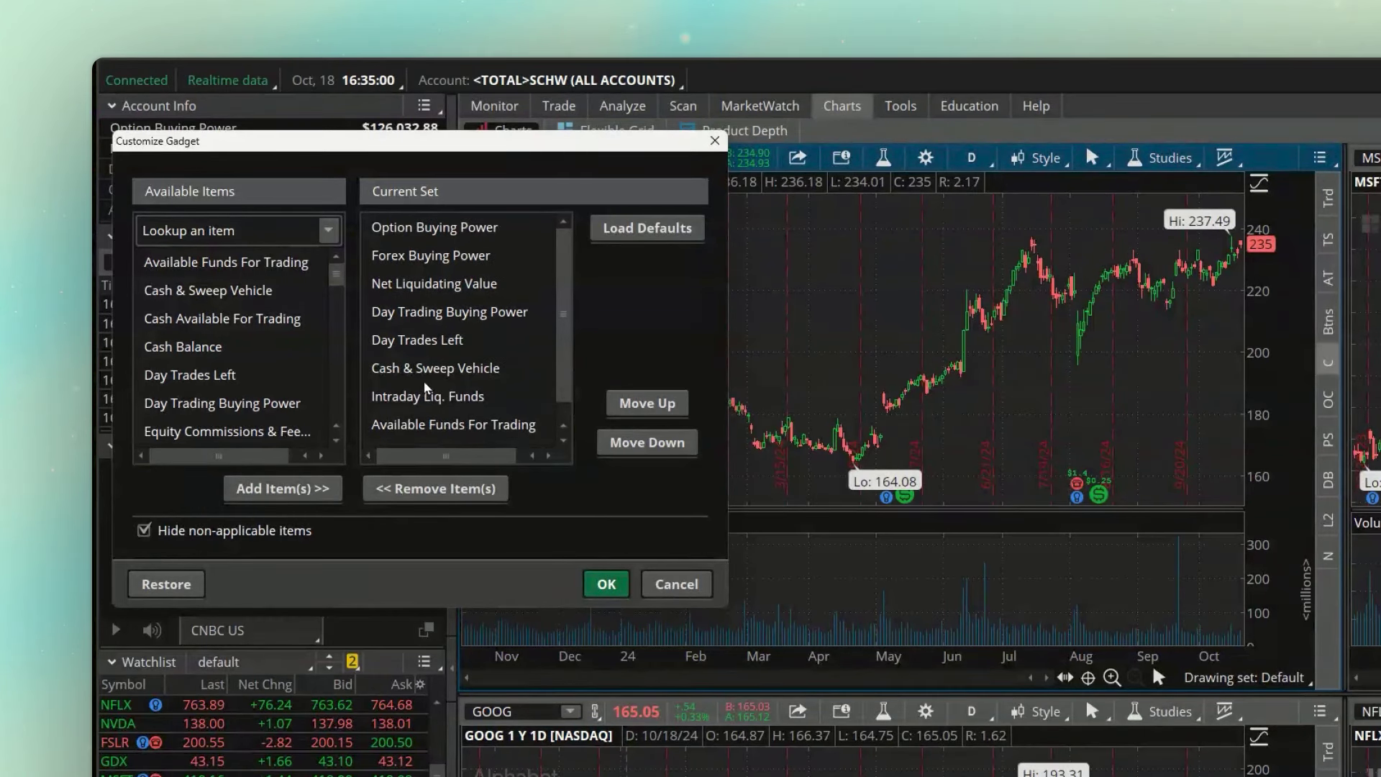
{"action": "left_click", "coordinate": [433, 284]}
{"action": "left_click_drag", "start_coordinate": [436, 239], "coordinate": [433, 226]}
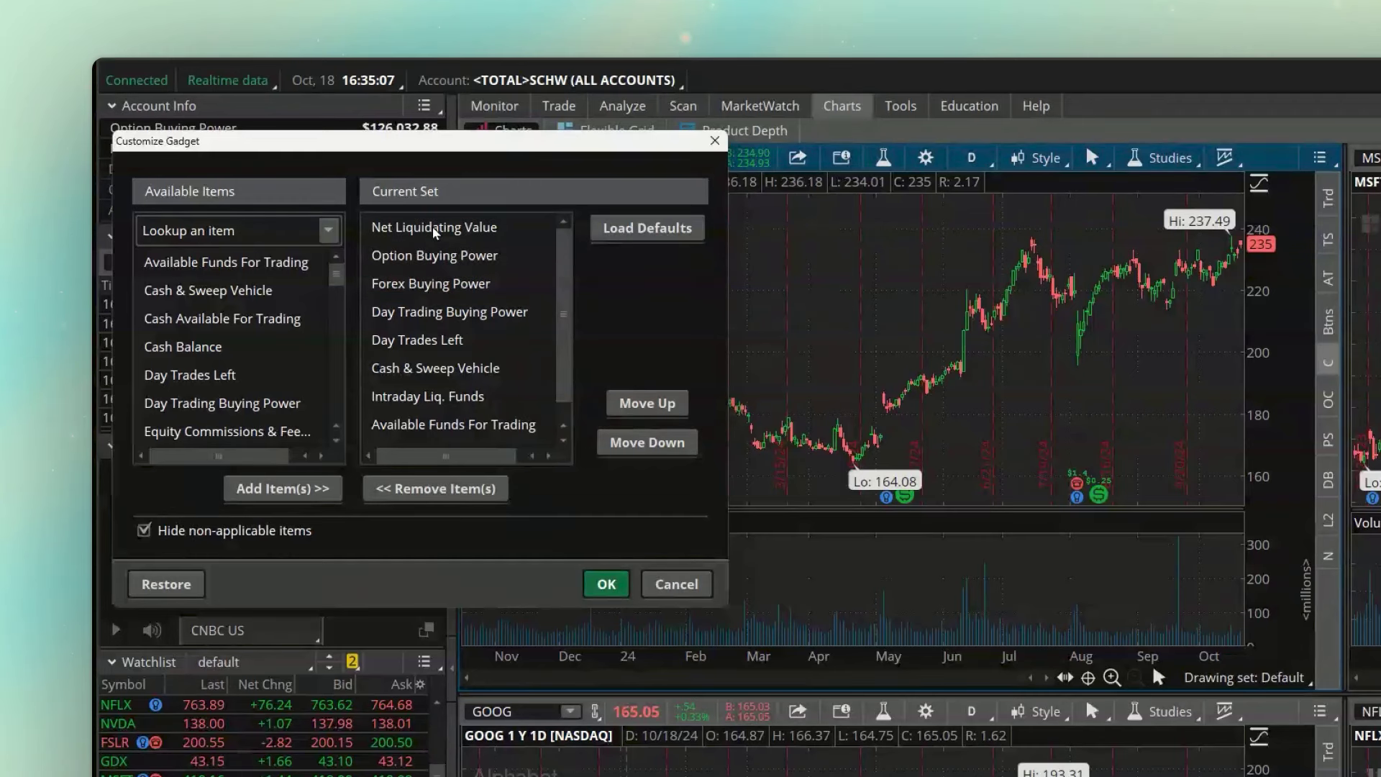
{"action": "left_click", "coordinate": [422, 368]}
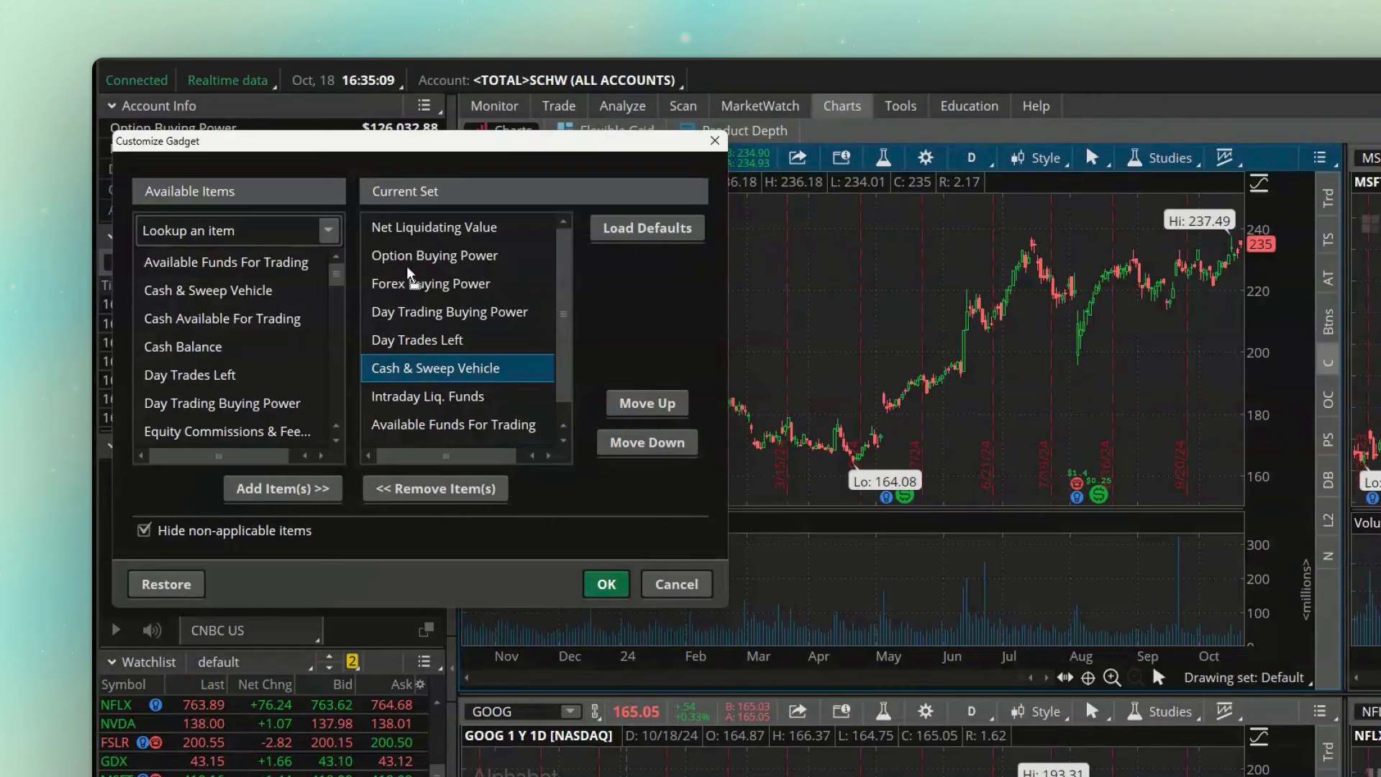
{"action": "left_click_drag", "start_coordinate": [407, 266], "coordinate": [409, 254]}
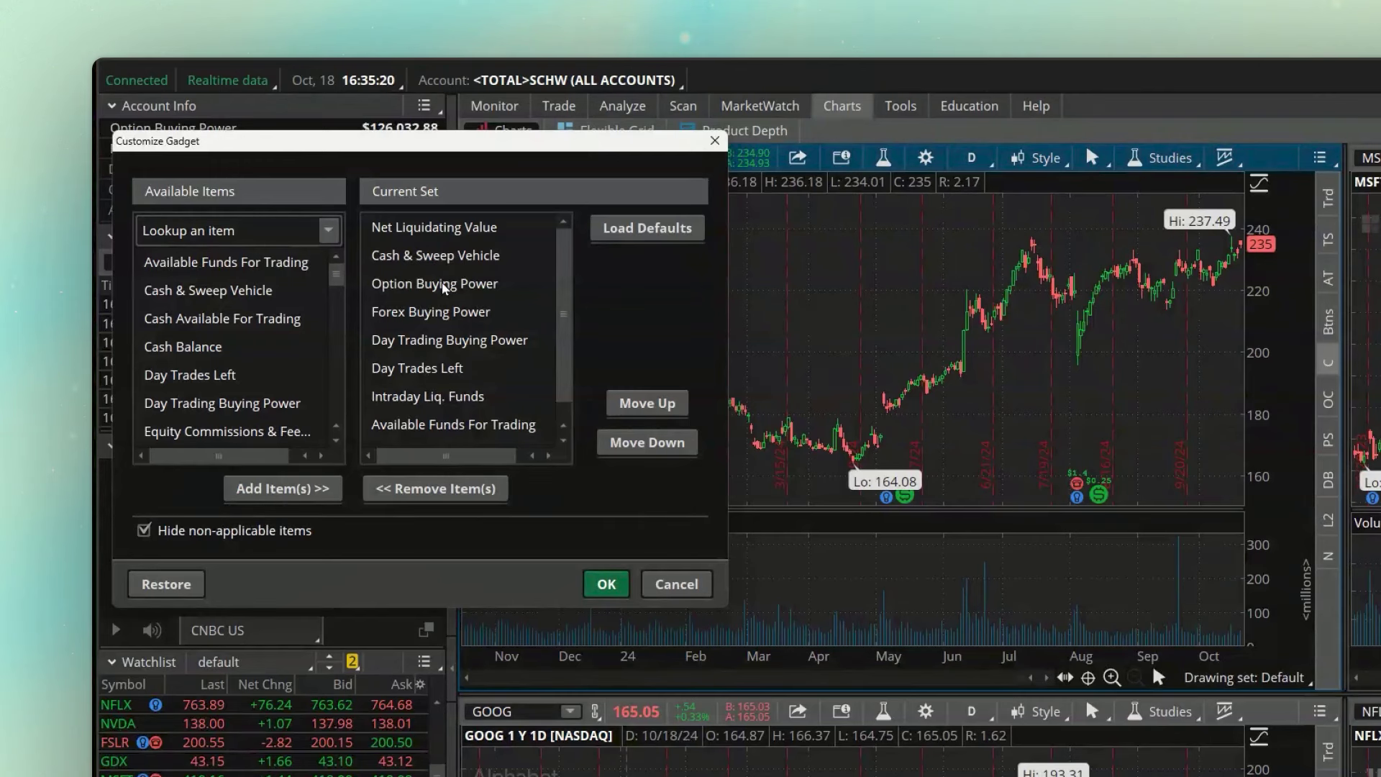
Step: Remove Available Funds For Trading from the current set and find Stock Buying Power with the search "stock" to add it
{"action": "left_click", "coordinate": [425, 425]}
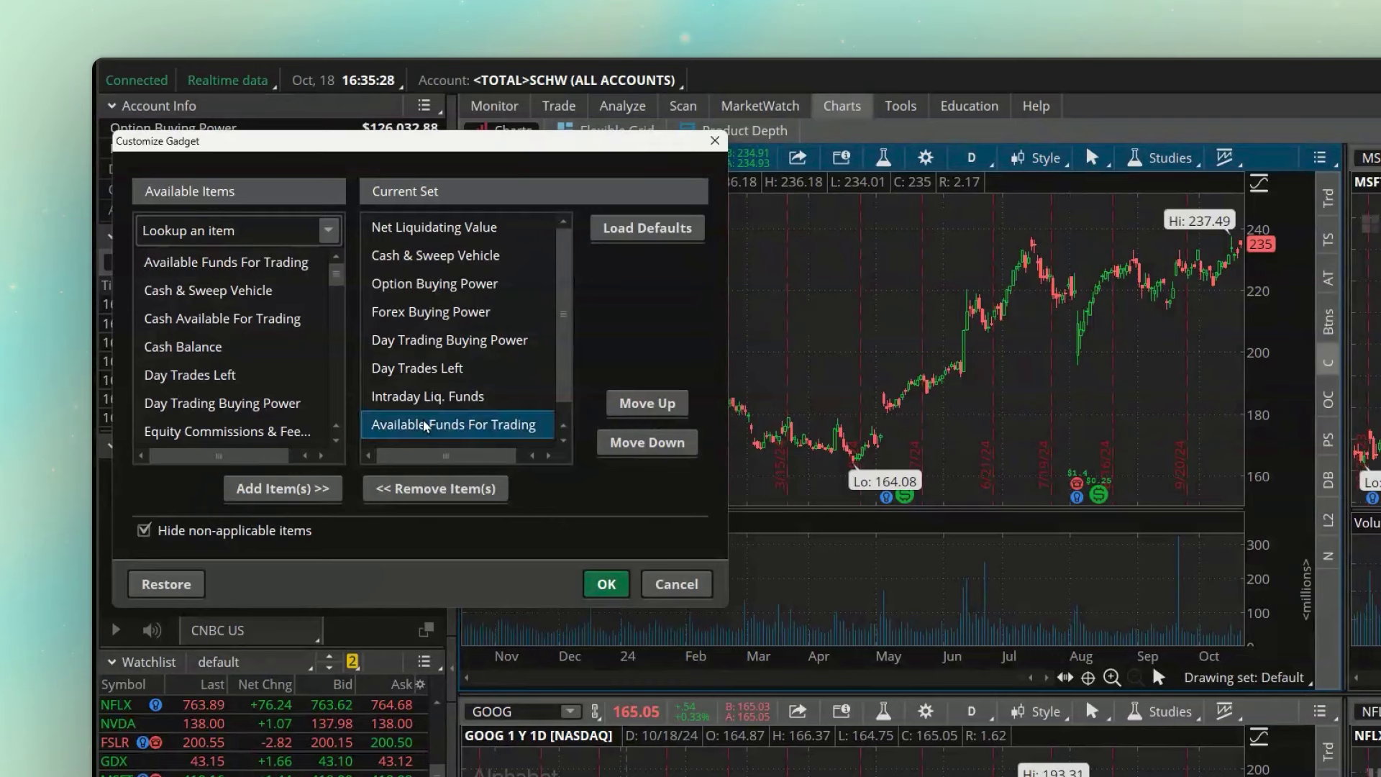
{"action": "left_click", "coordinate": [425, 487]}
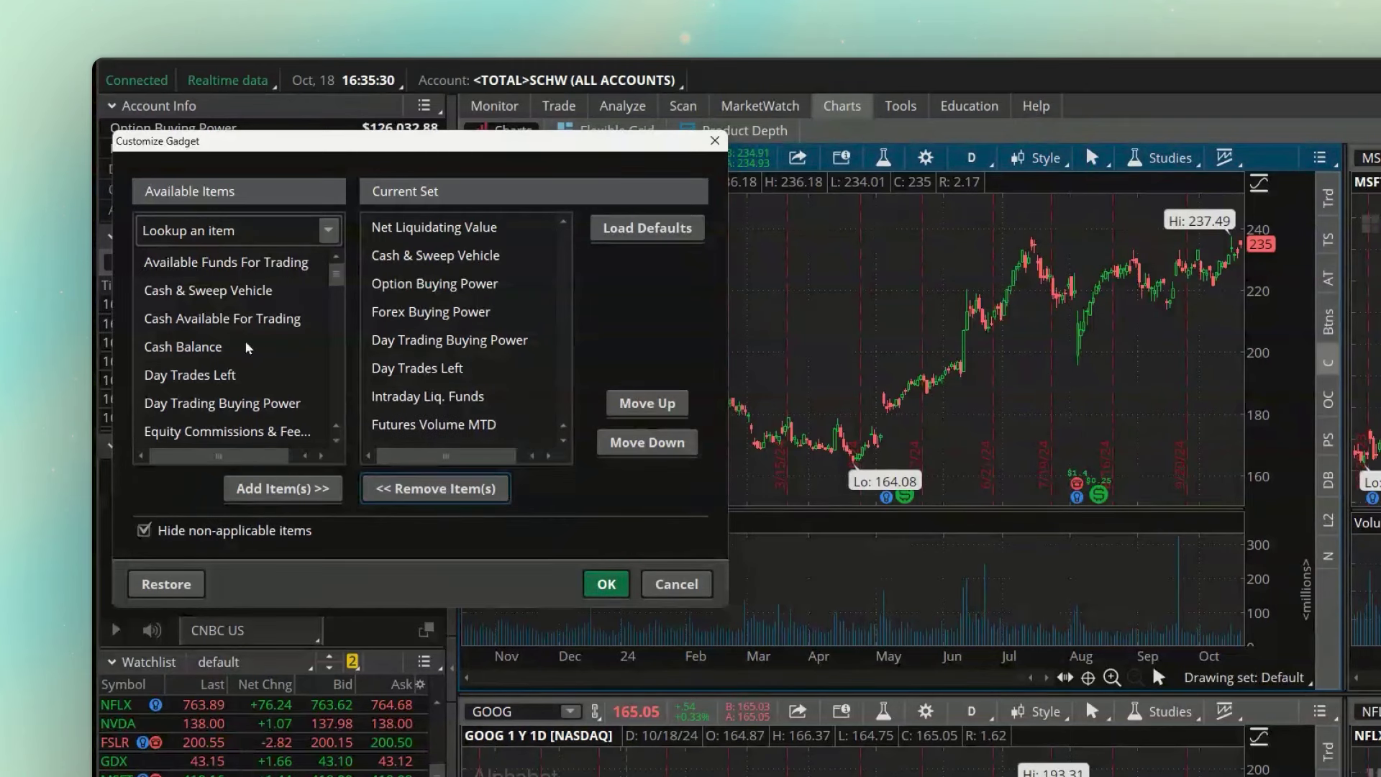
{"action": "left_click", "coordinate": [202, 229]}
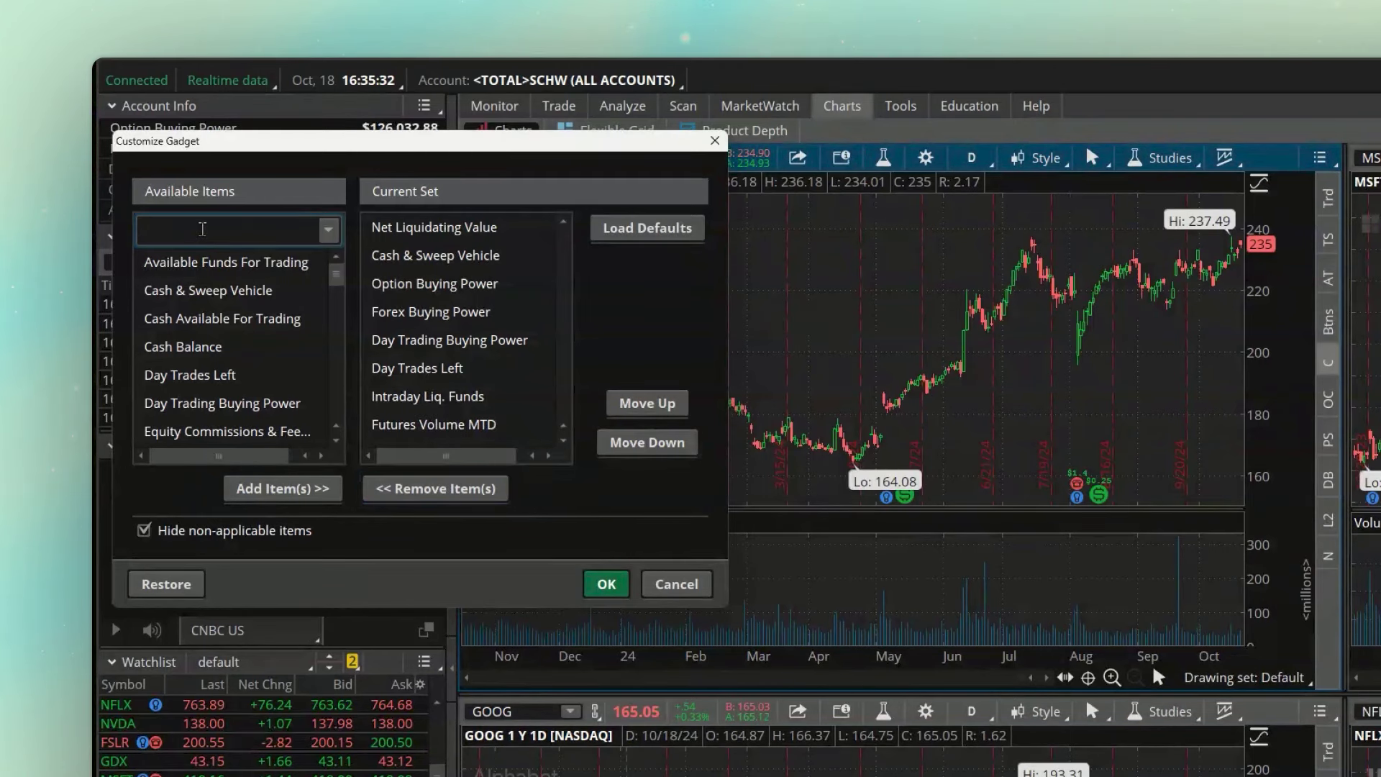
{"action": "type", "text": "stock"}
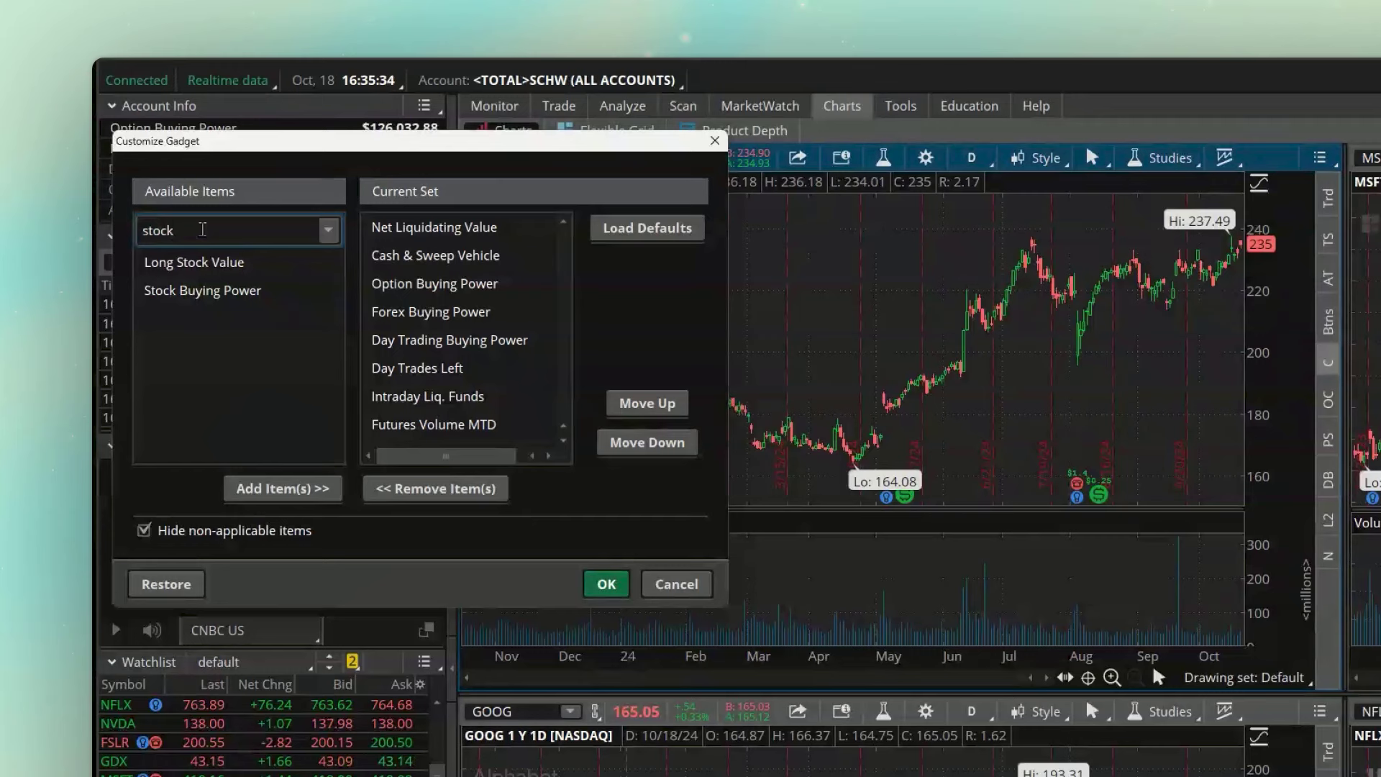
{"action": "left_click", "coordinate": [211, 293]}
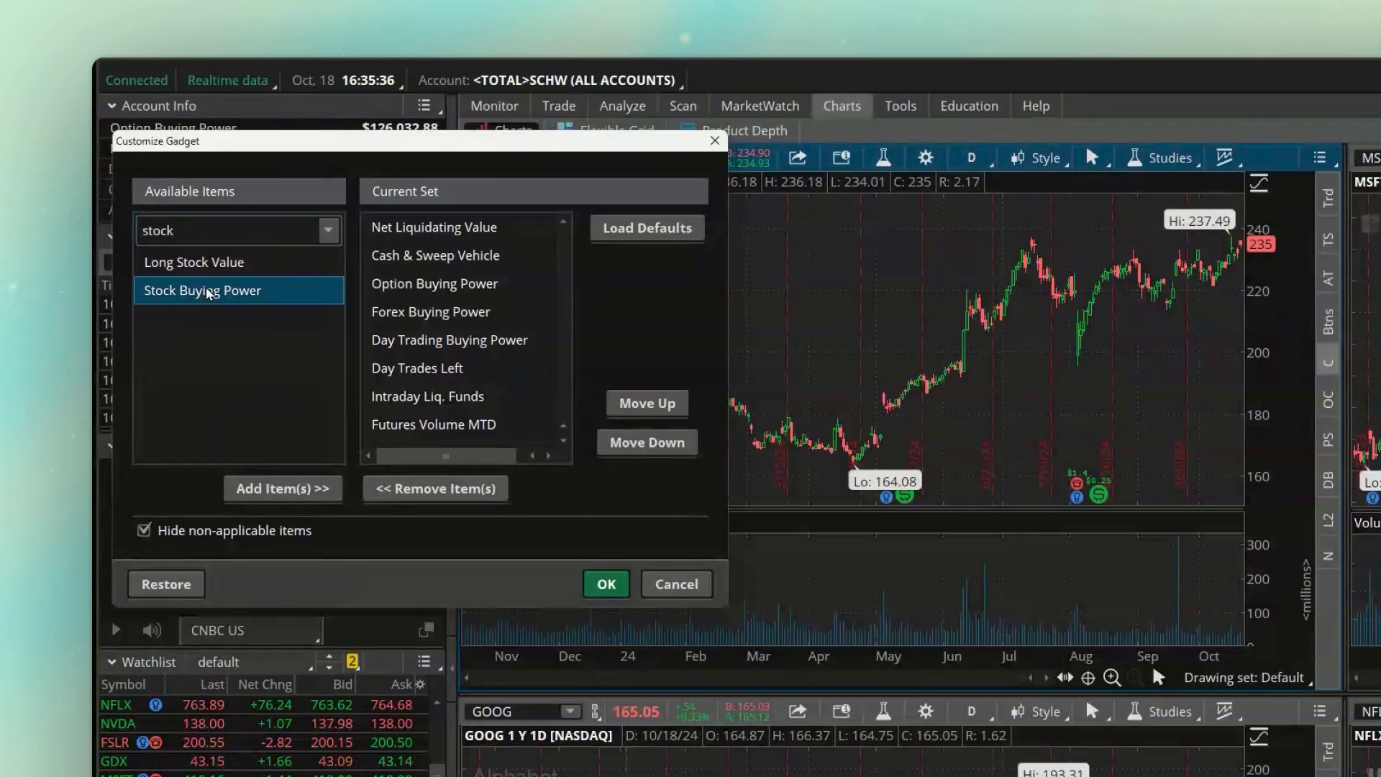
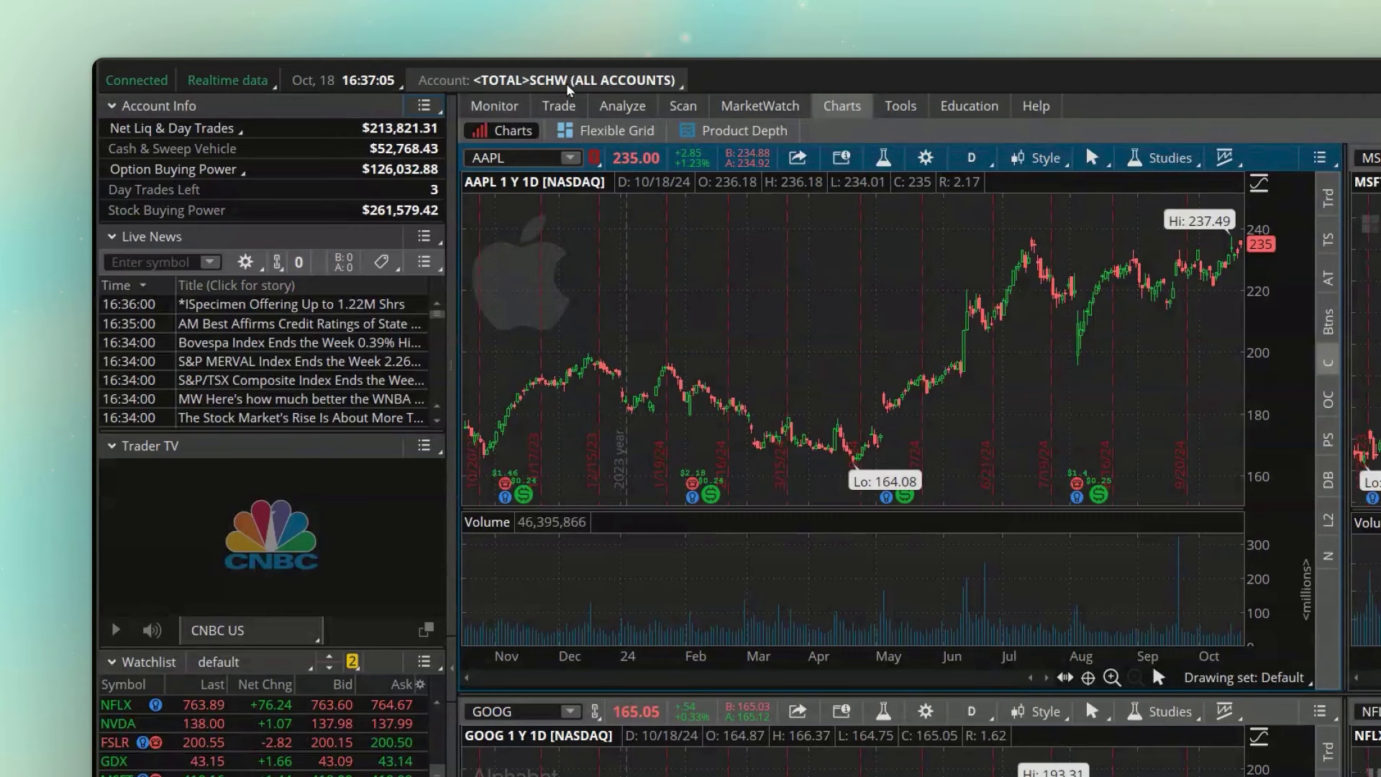
Step: Switch the displayed account from all accounts to the Contributory IRA
{"action": "left_click", "coordinate": [568, 86]}
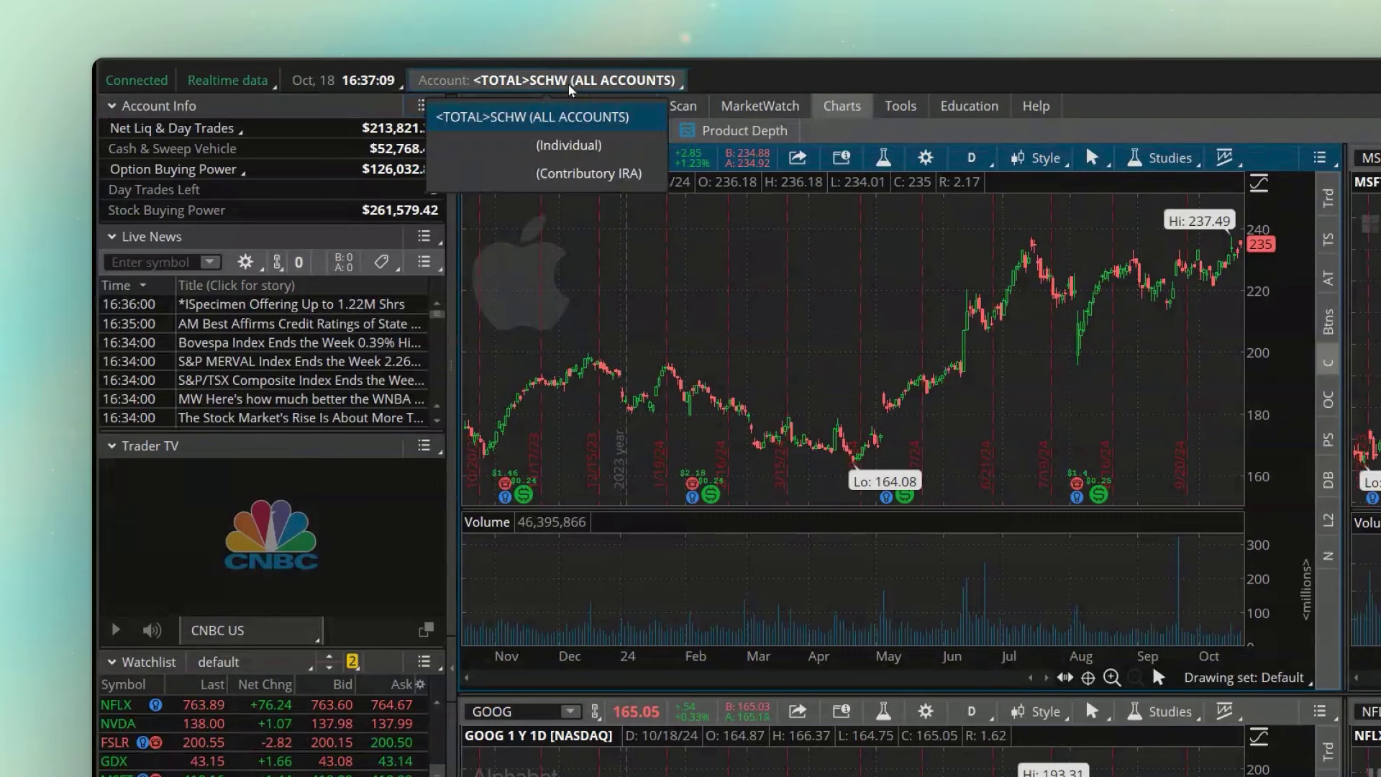
{"action": "left_click", "coordinate": [557, 176]}
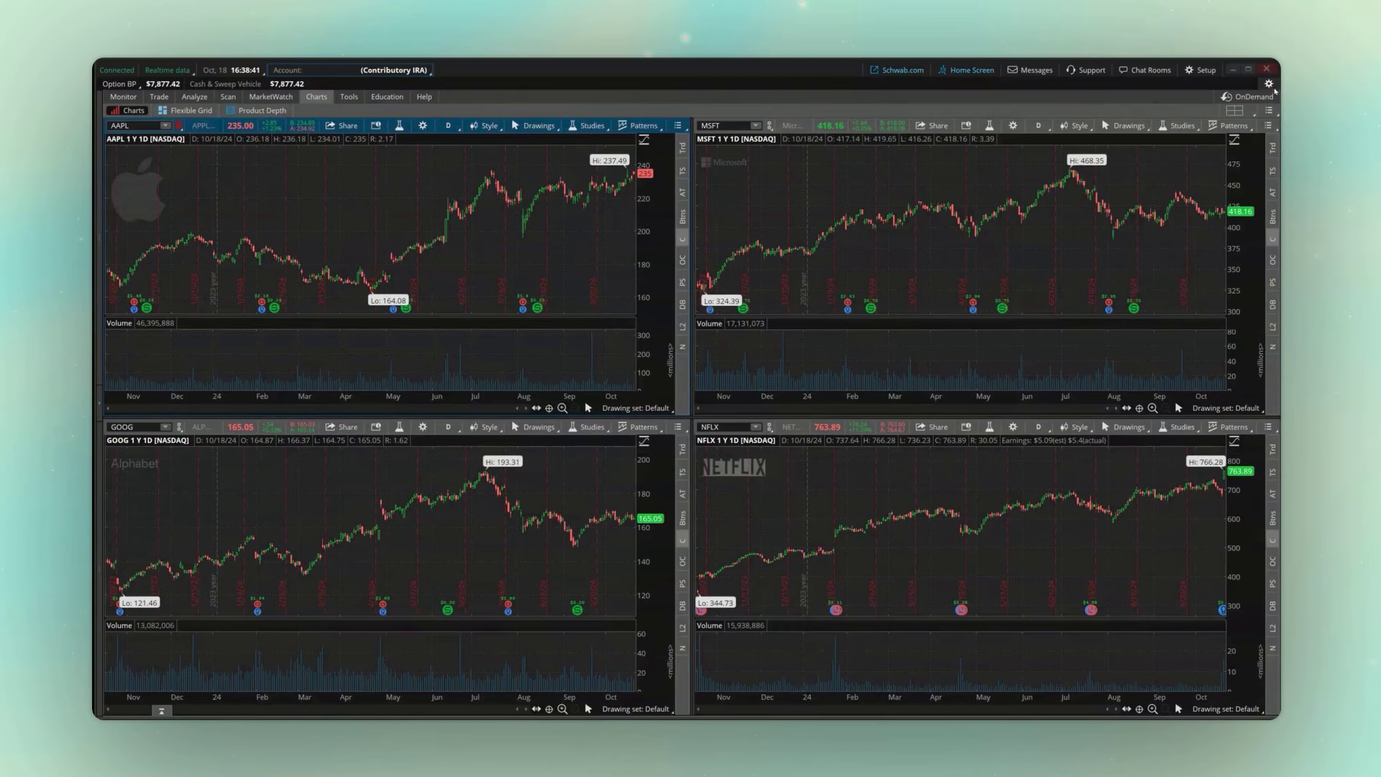
Step: Add Net Liquidating Value as the first item of the collapsed account info bar, and expand the gadget sidebar again
{"action": "left_click", "coordinate": [1270, 85]}
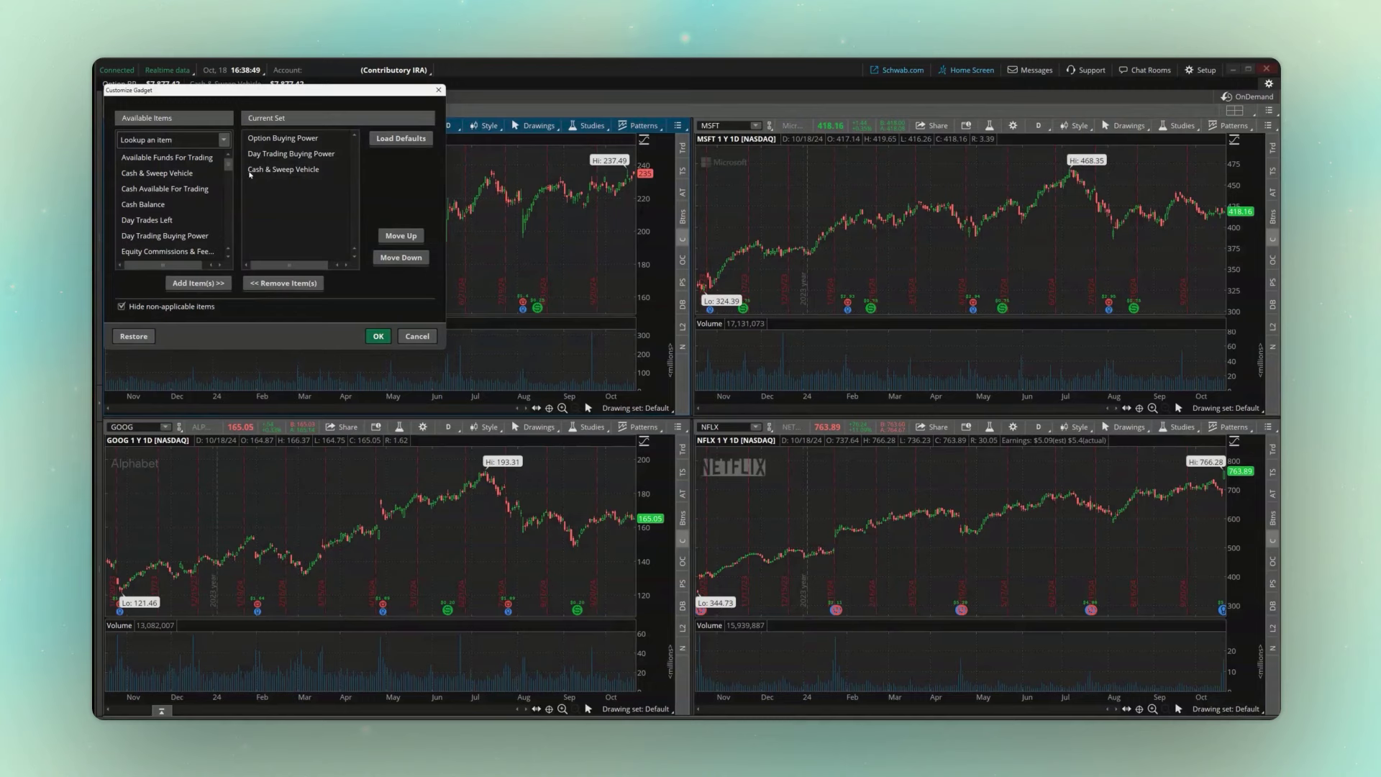
{"action": "left_click", "coordinate": [160, 141]}
{"action": "type", "text": "net li"}
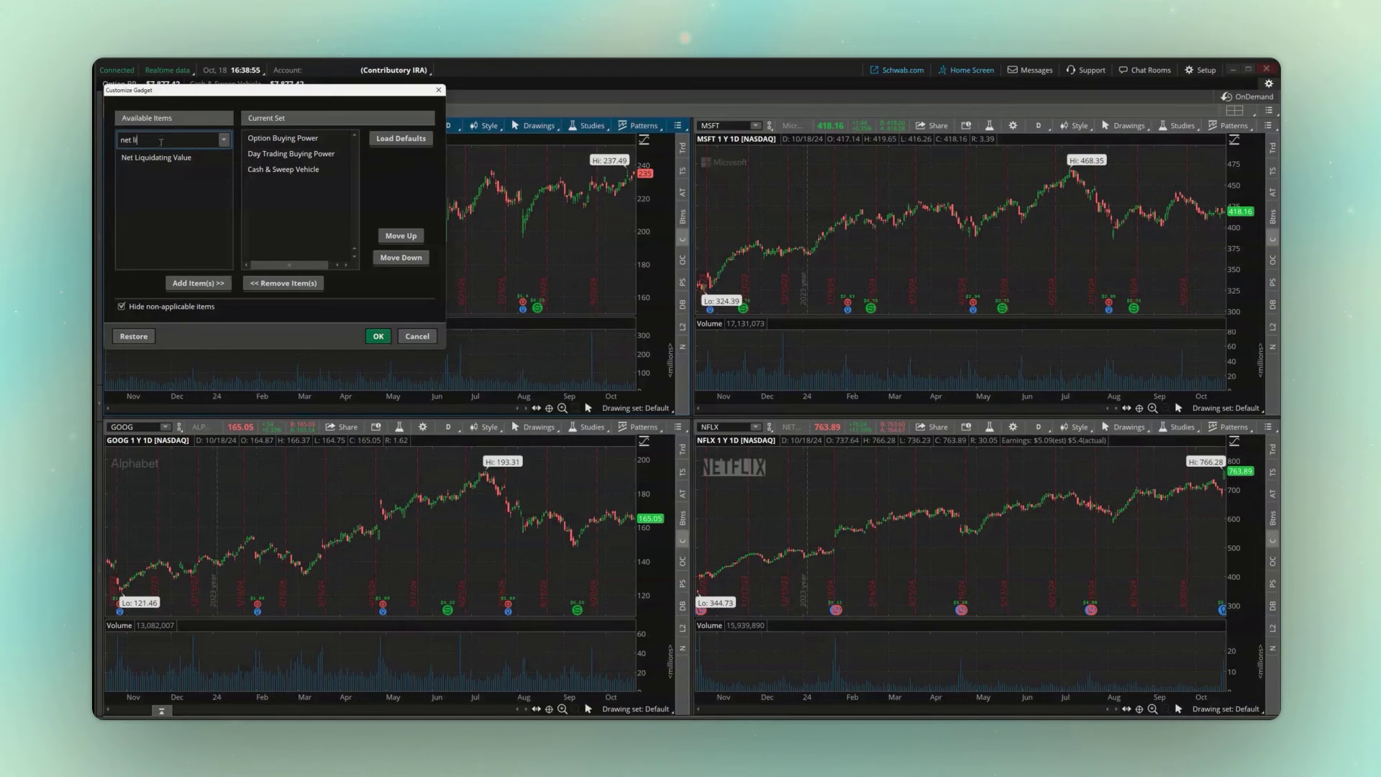
{"action": "double_click", "coordinate": [164, 159]}
{"action": "left_click_drag", "start_coordinate": [305, 189], "coordinate": [304, 142]}
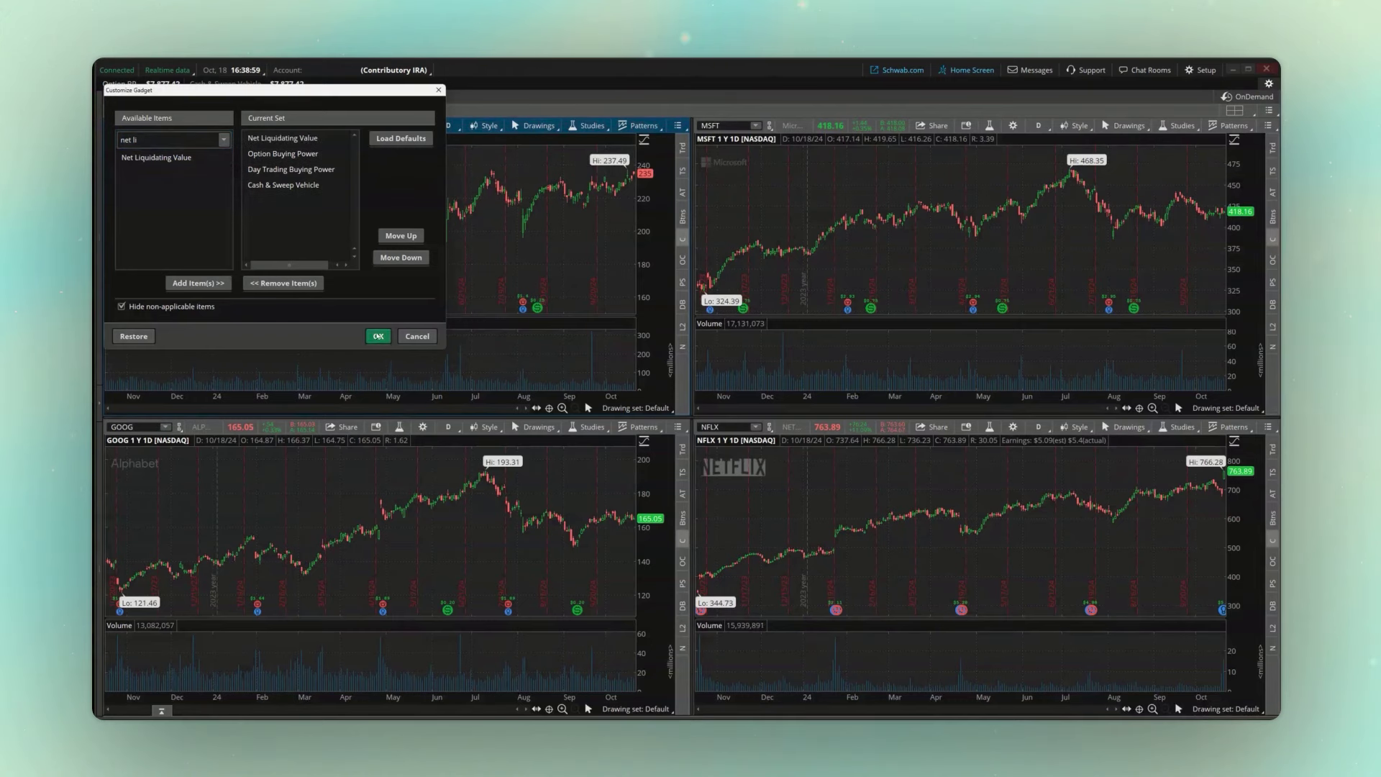
{"action": "left_click", "coordinate": [379, 337]}
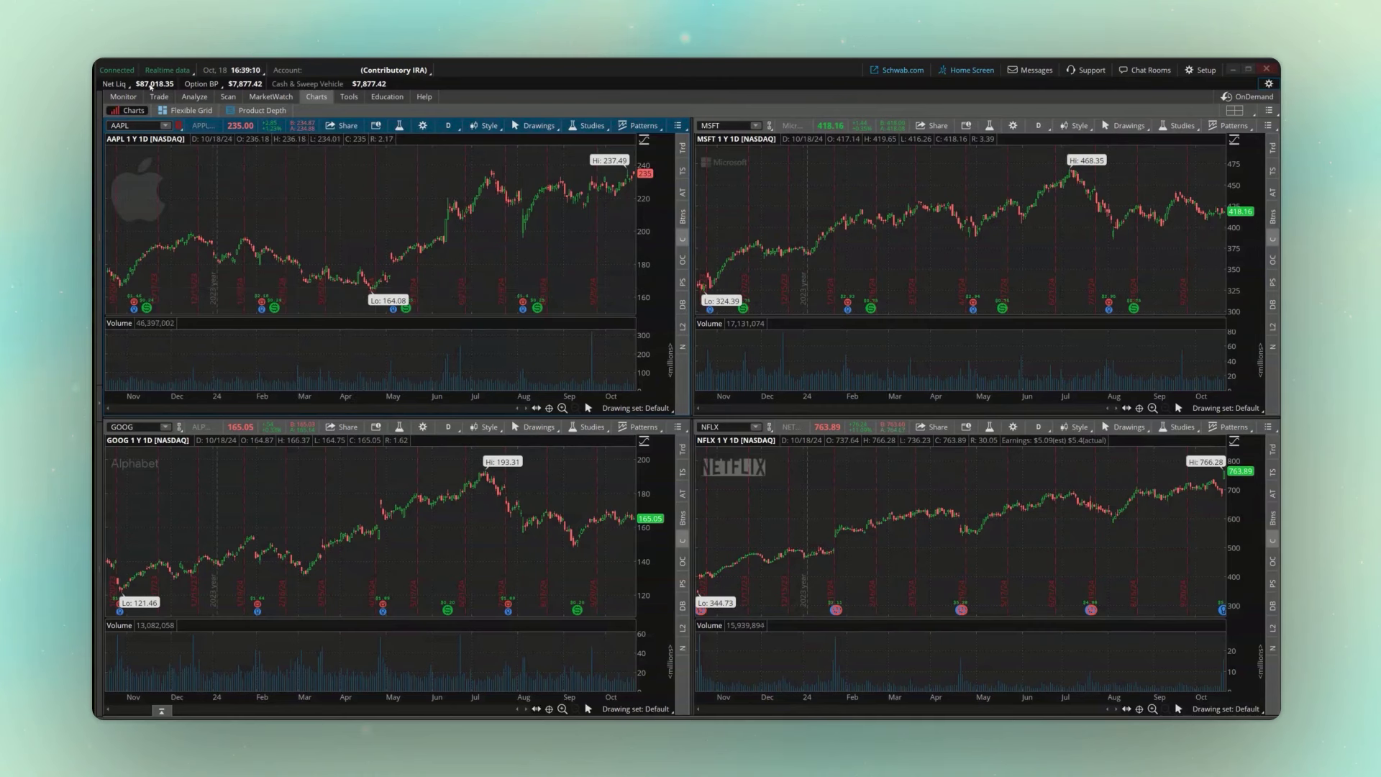
{"action": "left_click", "coordinate": [99, 401]}
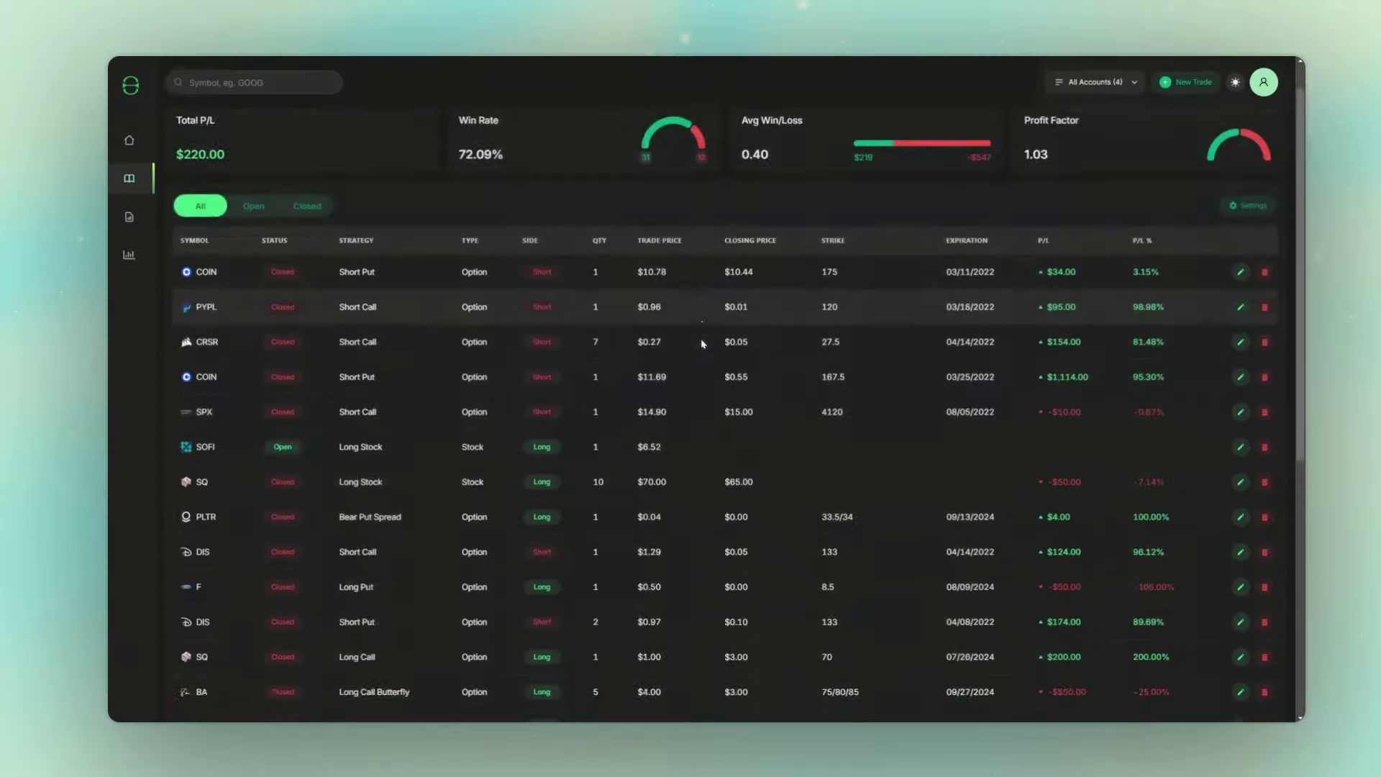
Step: Switch to the trading journal, browse its trade list and review the AAPL Long Straddle trade's details
{"action": "scroll", "coordinate": [702, 343], "scroll_direction": "down", "scroll_amount": 5}
{"action": "scroll", "coordinate": [702, 344], "scroll_direction": "down", "scroll_amount": 4}
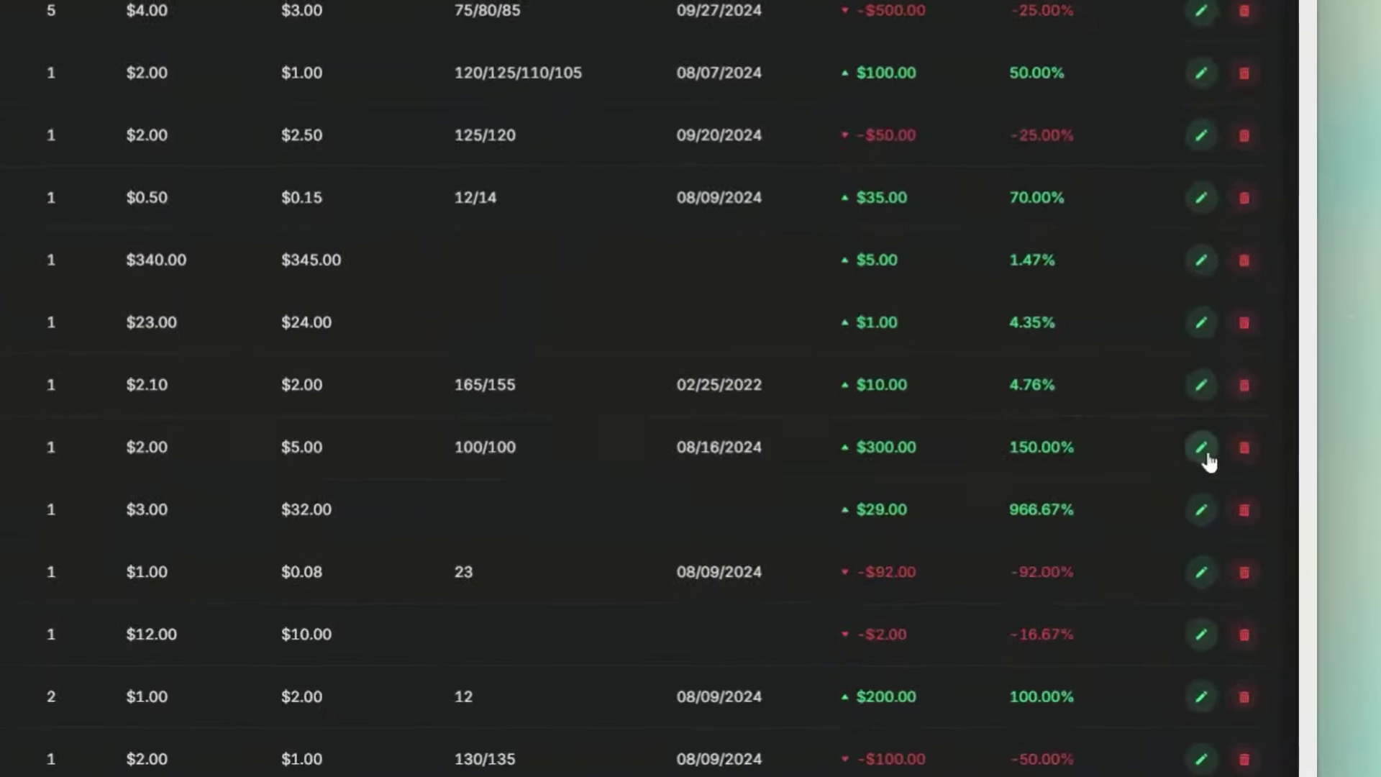
{"action": "left_click", "coordinate": [1206, 453]}
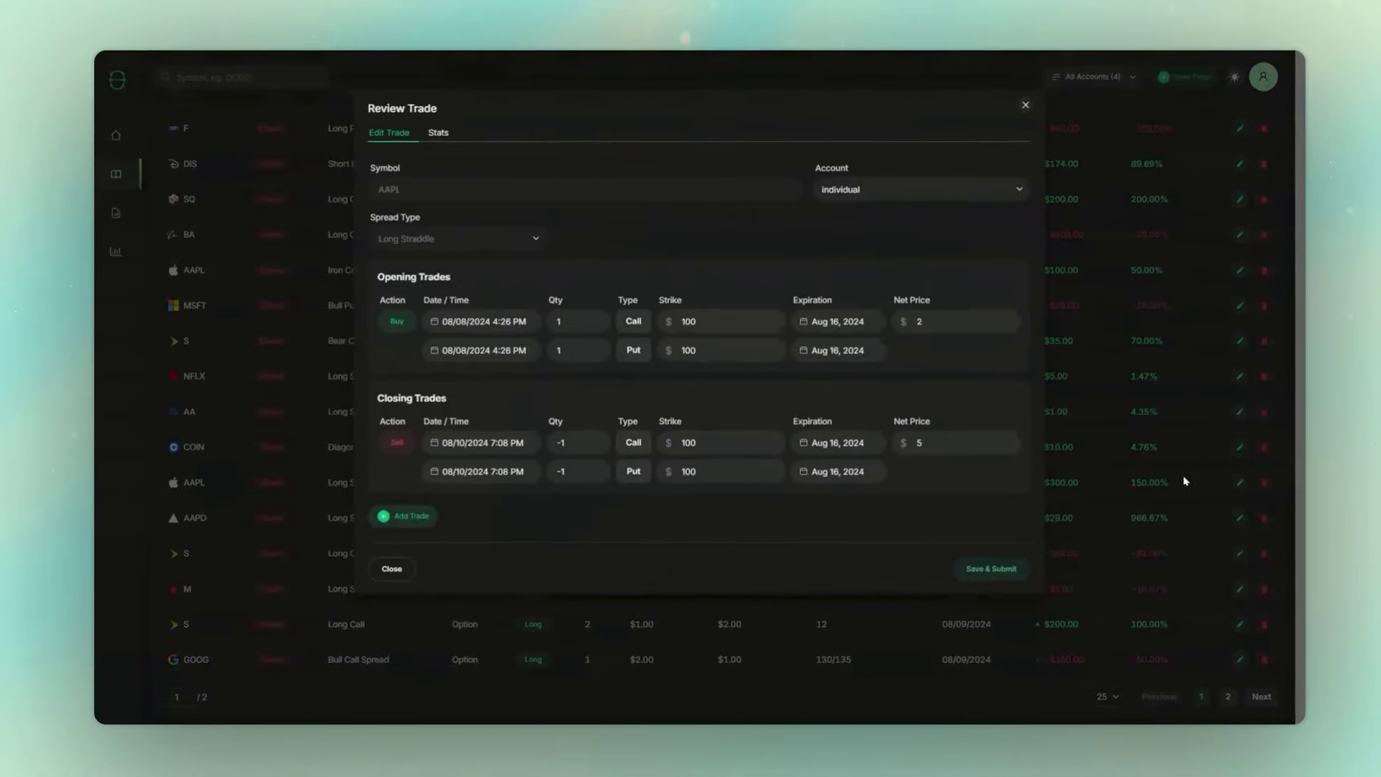
{"action": "key", "text": "Escape"}
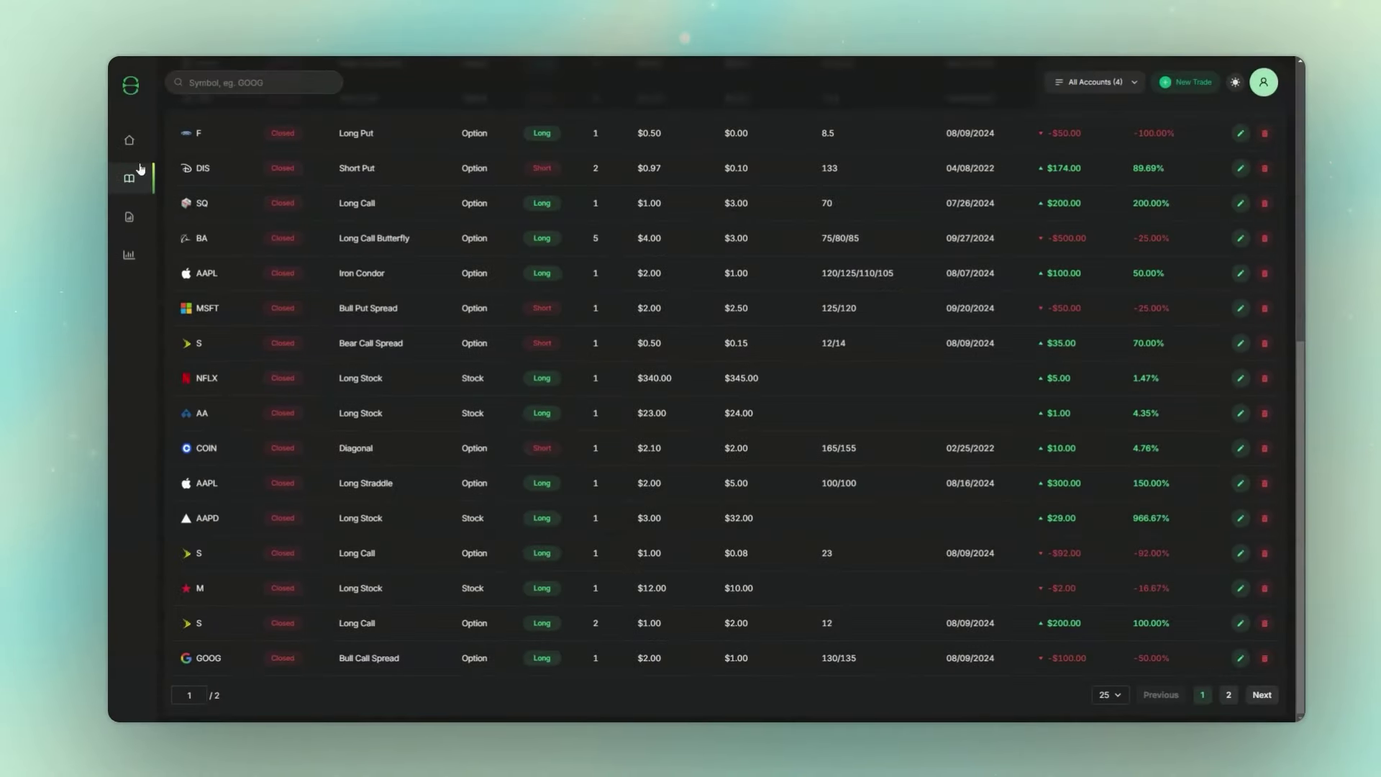
Step: View the journal's dashboard, including the October 5, 2024 trade details and the strategy, symbol and monthly return charts
{"action": "left_click", "coordinate": [129, 140]}
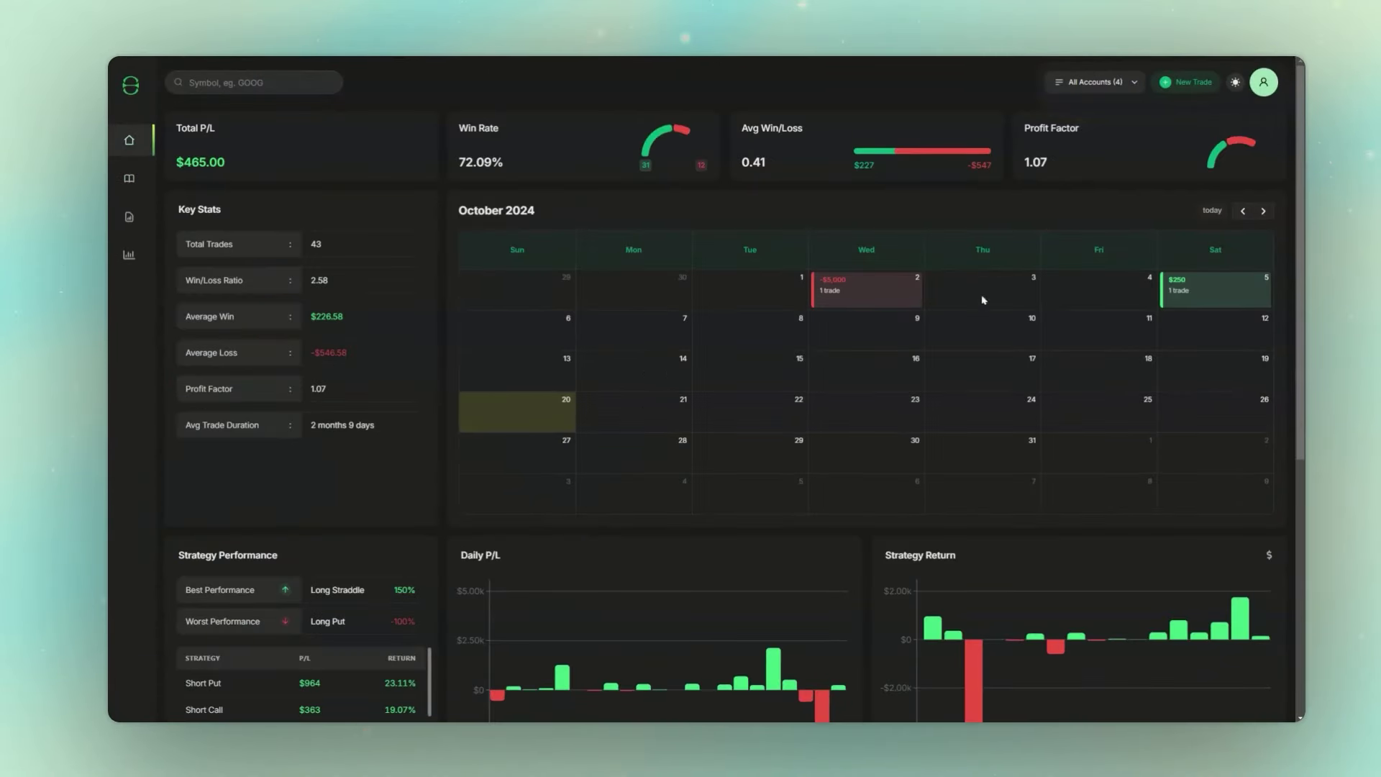
{"action": "left_click", "coordinate": [1175, 297]}
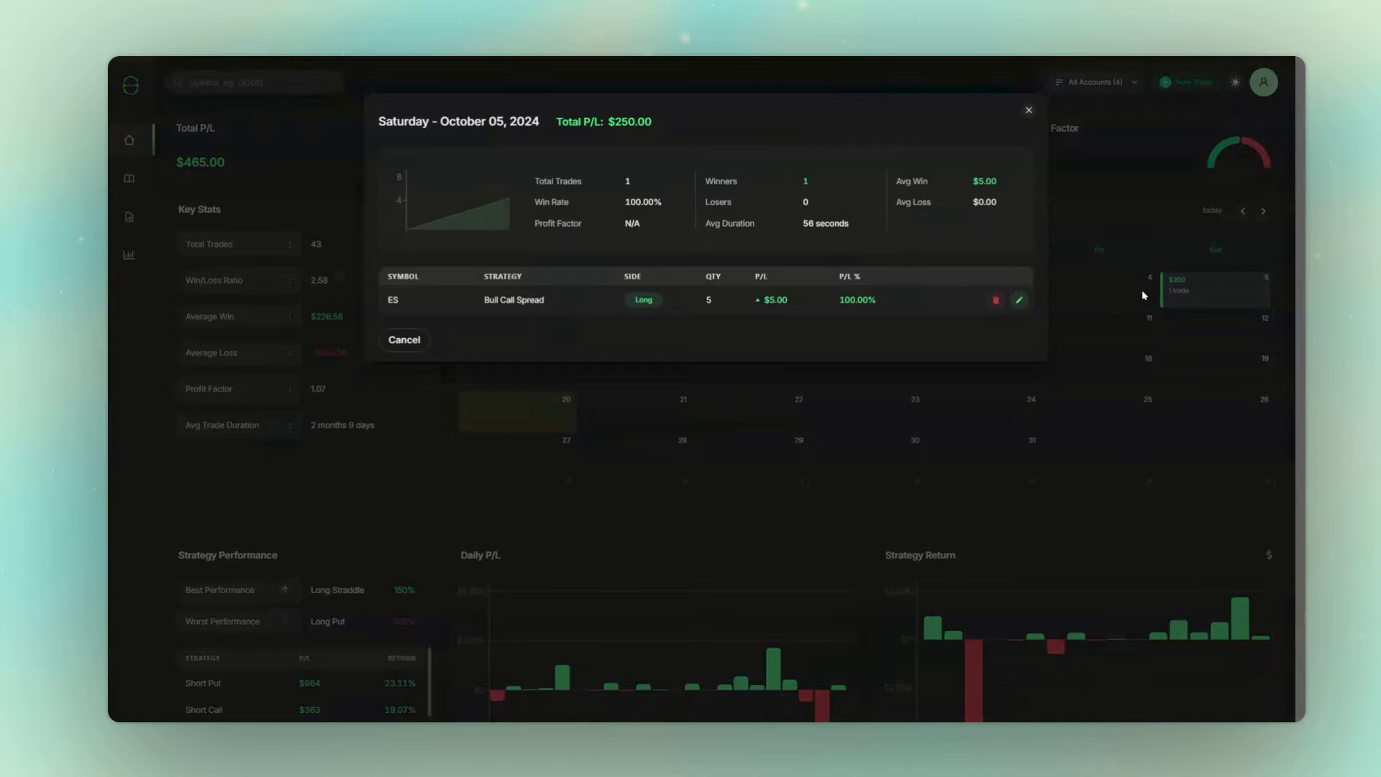
{"action": "left_click", "coordinate": [1116, 293]}
{"action": "scroll", "coordinate": [803, 374], "scroll_direction": "down", "scroll_amount": 3}
{"action": "scroll", "coordinate": [802, 374], "scroll_direction": "down", "scroll_amount": 3}
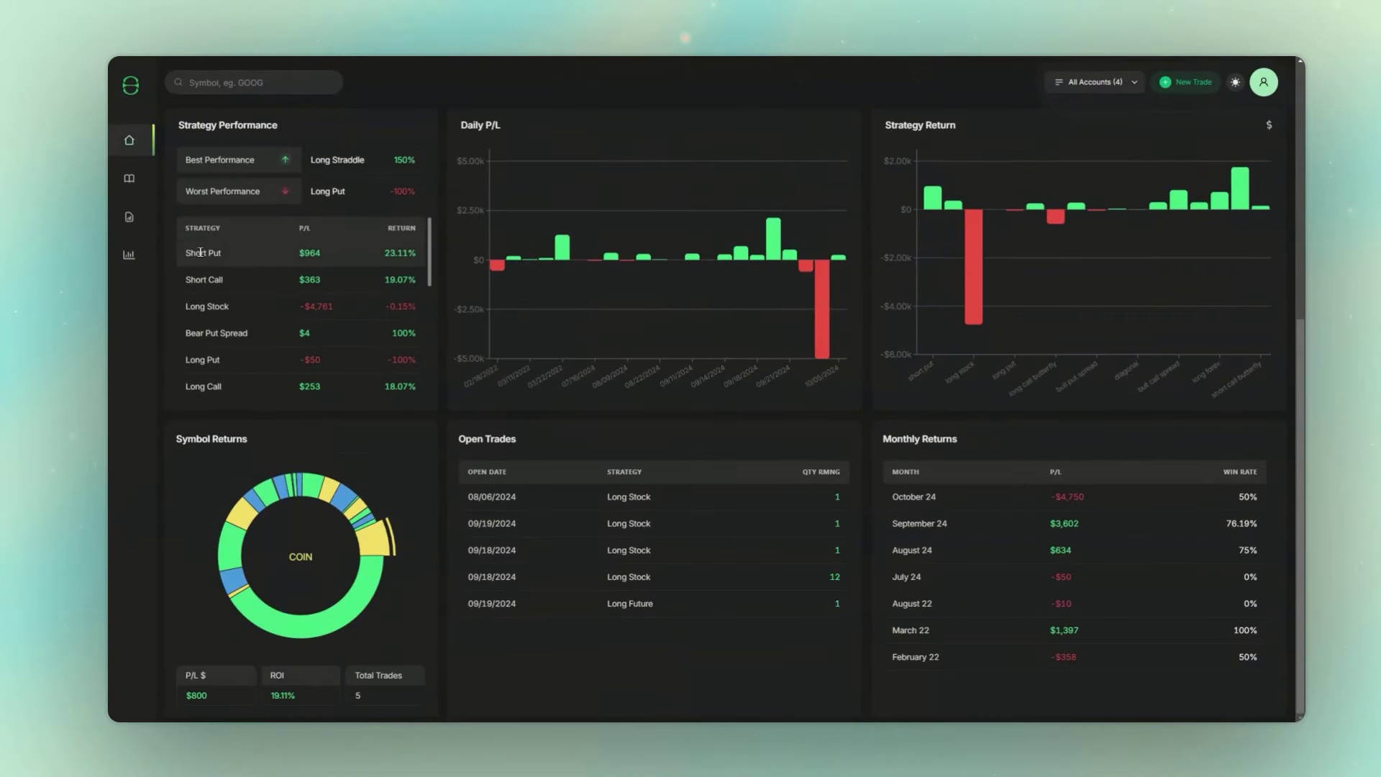
Step: View the Reports page's trade statistics and yearly calendar, and inspect the trade details for July 16, 2024
{"action": "left_click", "coordinate": [130, 216]}
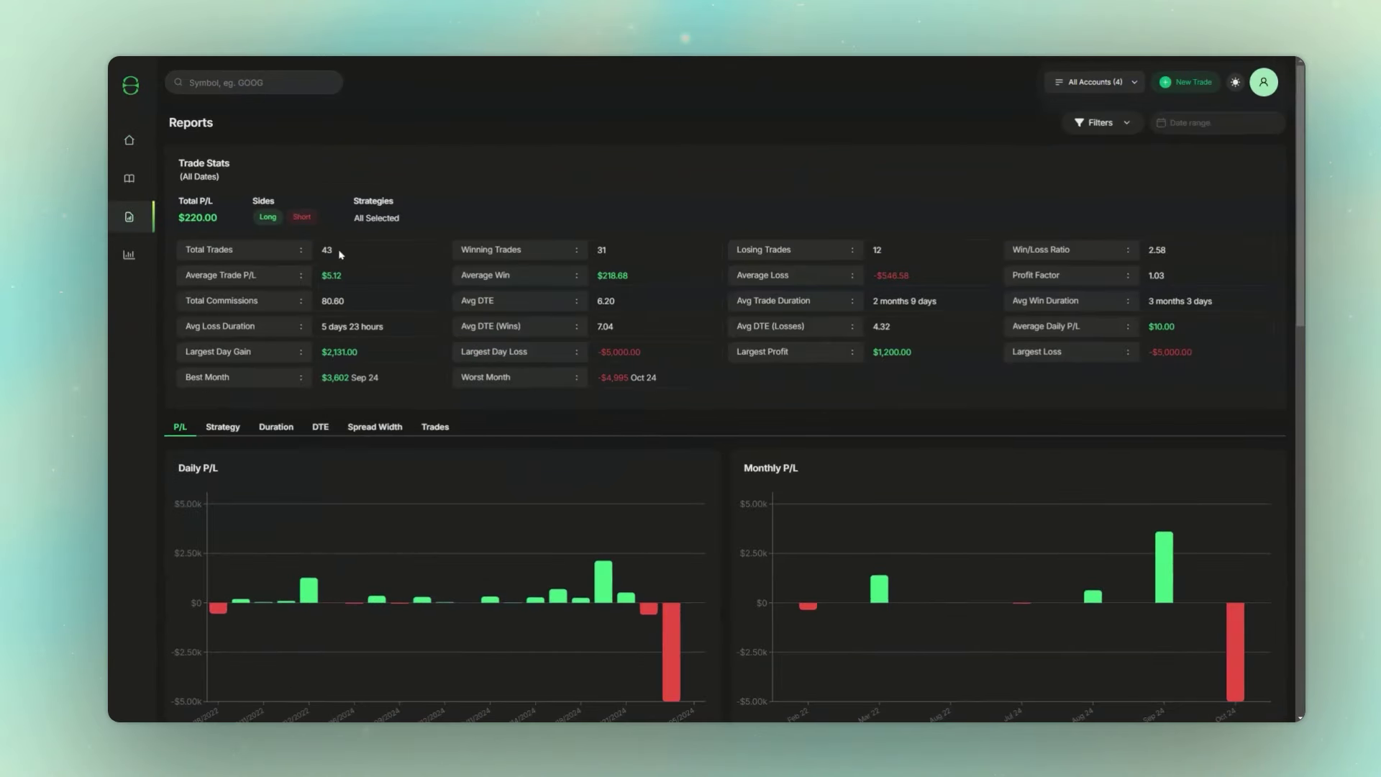
{"action": "scroll", "coordinate": [338, 256], "scroll_direction": "down", "scroll_amount": 4}
{"action": "scroll", "coordinate": [336, 256], "scroll_direction": "down", "scroll_amount": 6}
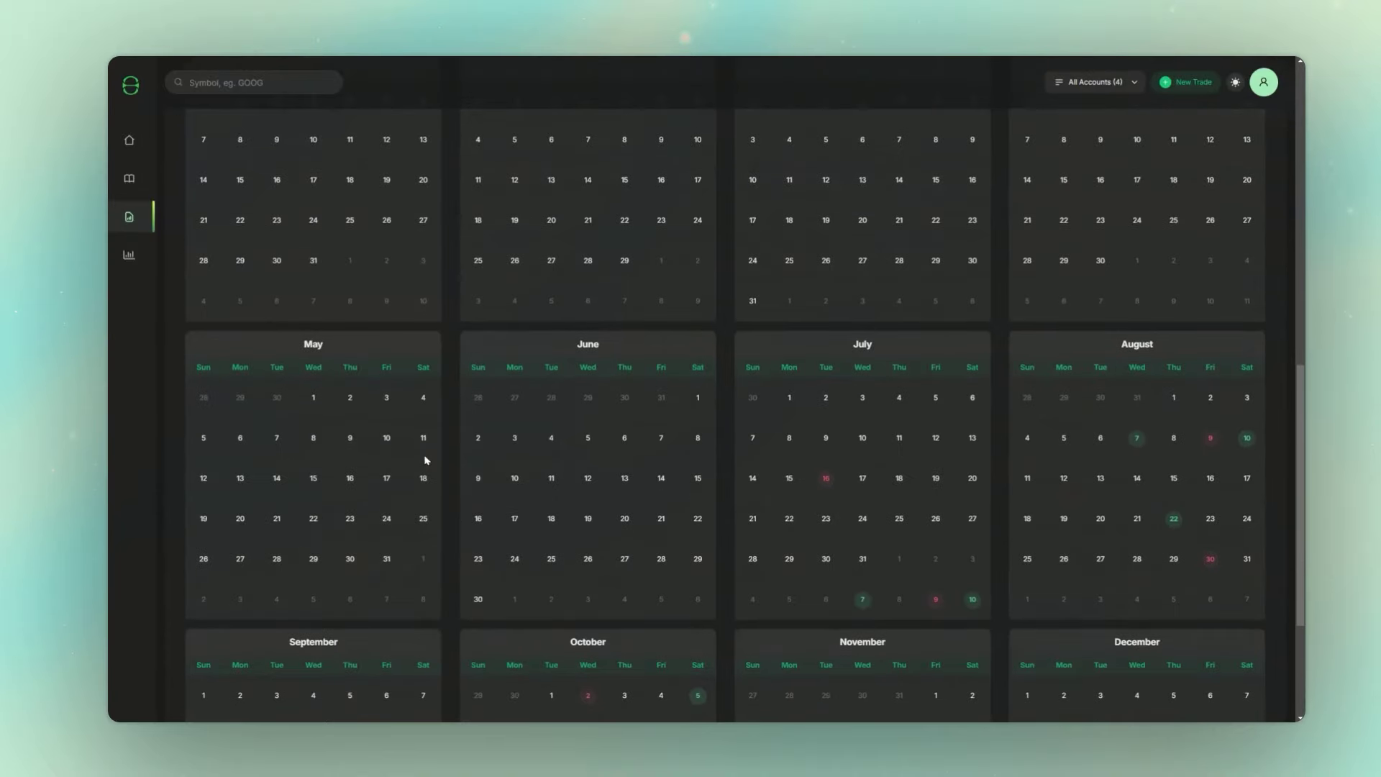
{"action": "left_click", "coordinate": [833, 487]}
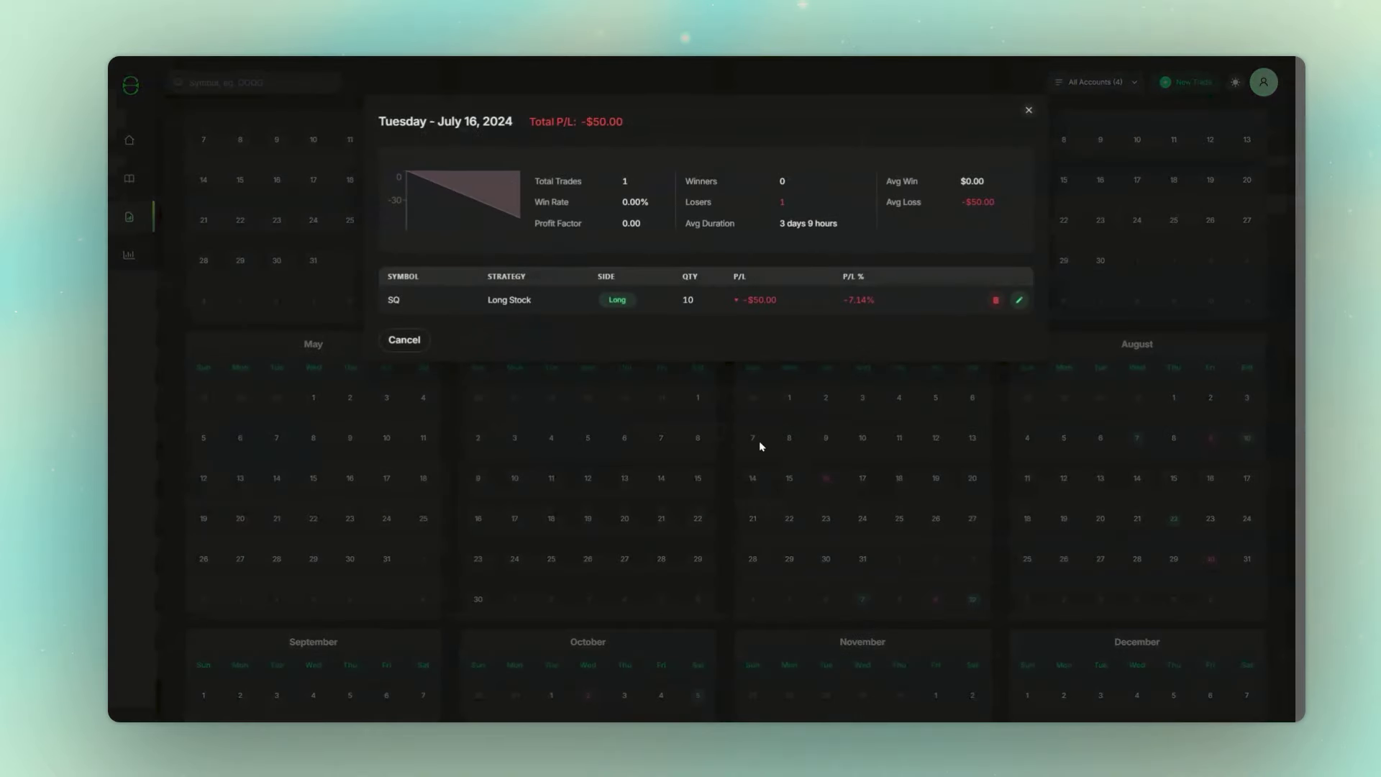
{"action": "left_click", "coordinate": [750, 440]}
Step: View the Strategy report charts and the average P/L by trade duration
{"action": "scroll", "coordinate": [750, 440], "scroll_direction": "up", "scroll_amount": 10}
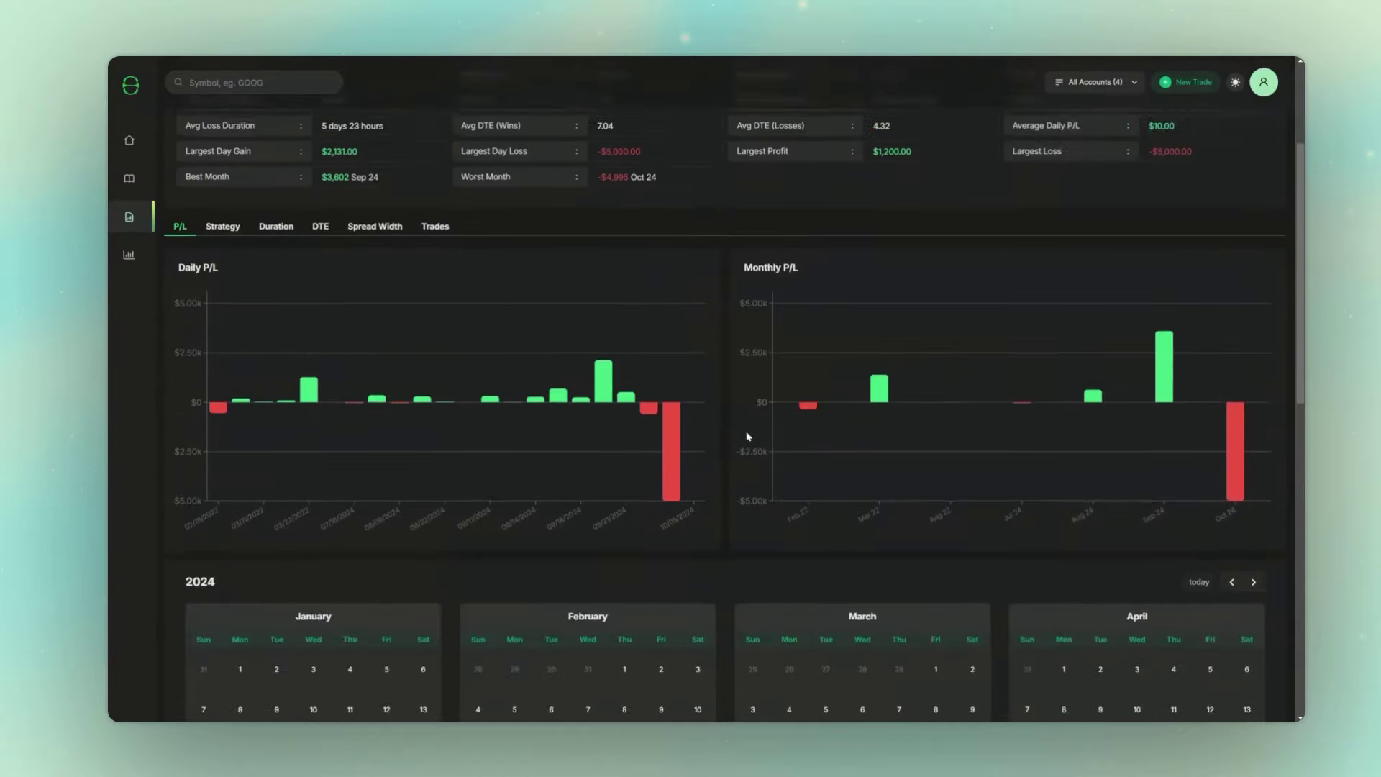
{"action": "left_click", "coordinate": [212, 431]}
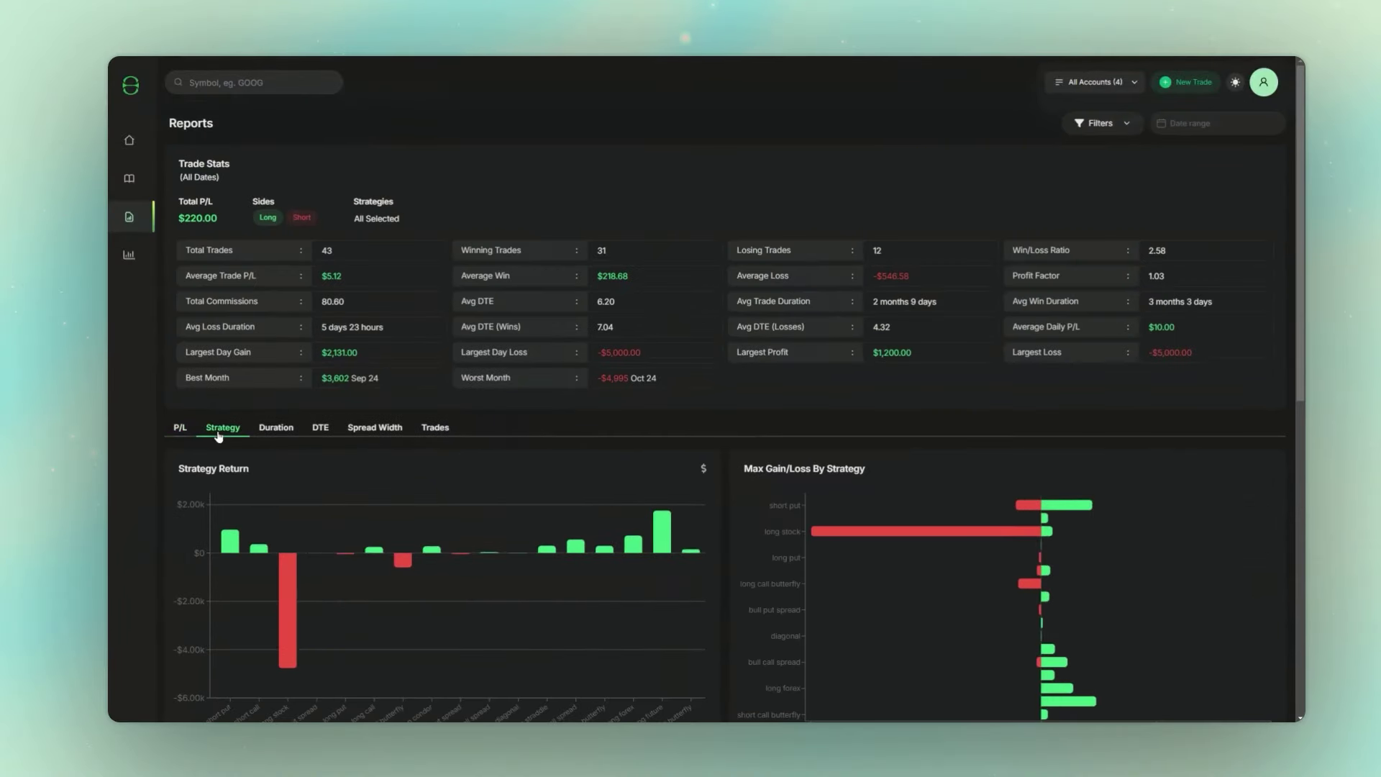
{"action": "left_click", "coordinate": [277, 429]}
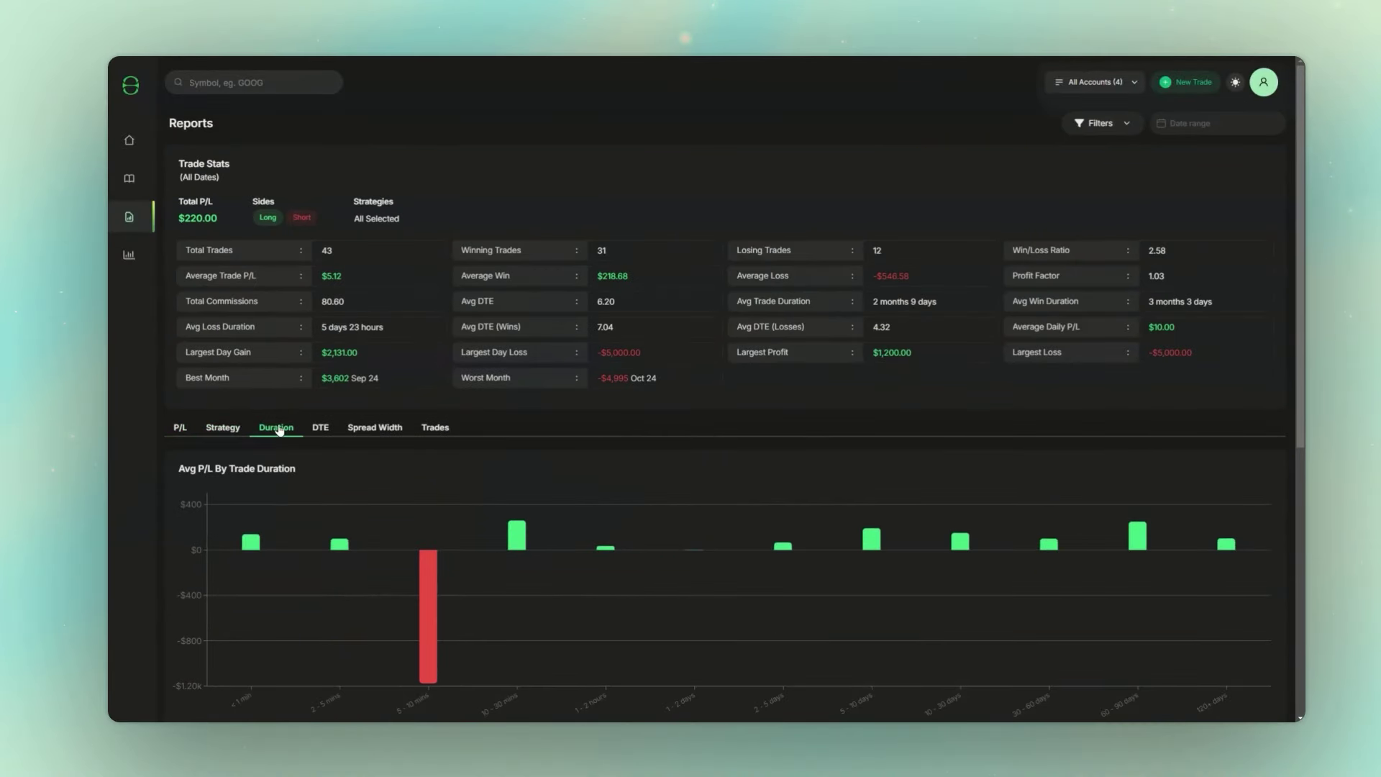
Step: Filter the reports by the Short Call strategy
{"action": "left_click", "coordinate": [1070, 136]}
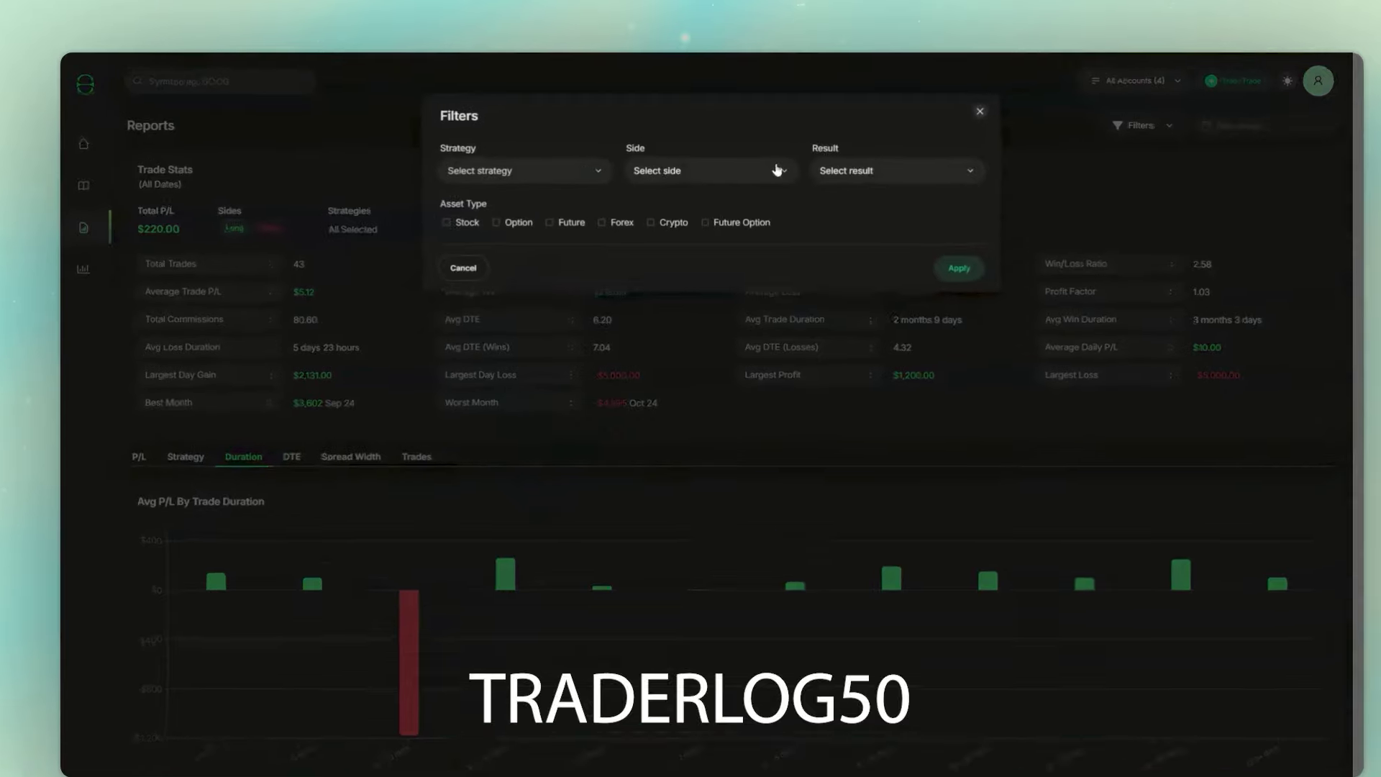
{"action": "left_click", "coordinate": [581, 164]}
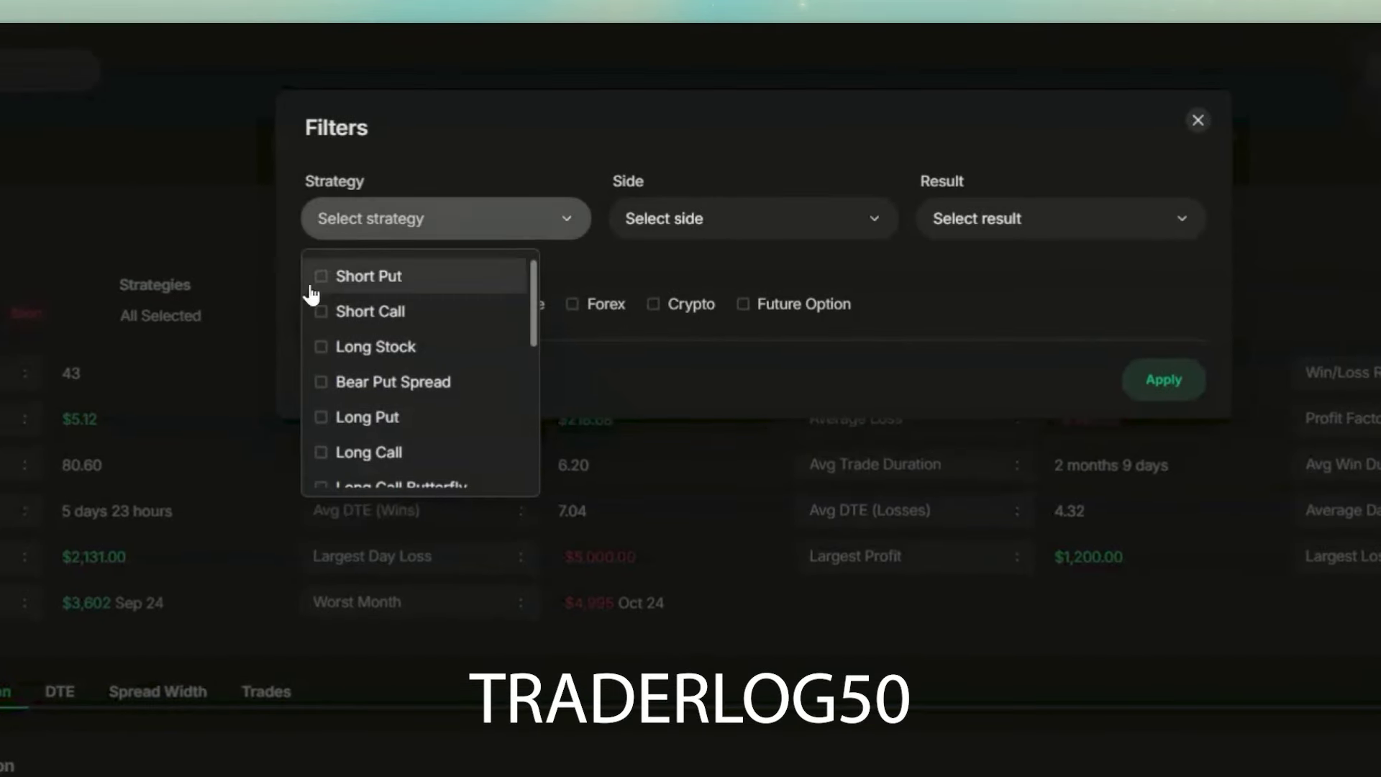
{"action": "left_click", "coordinate": [322, 313]}
{"action": "left_click", "coordinate": [1155, 380]}
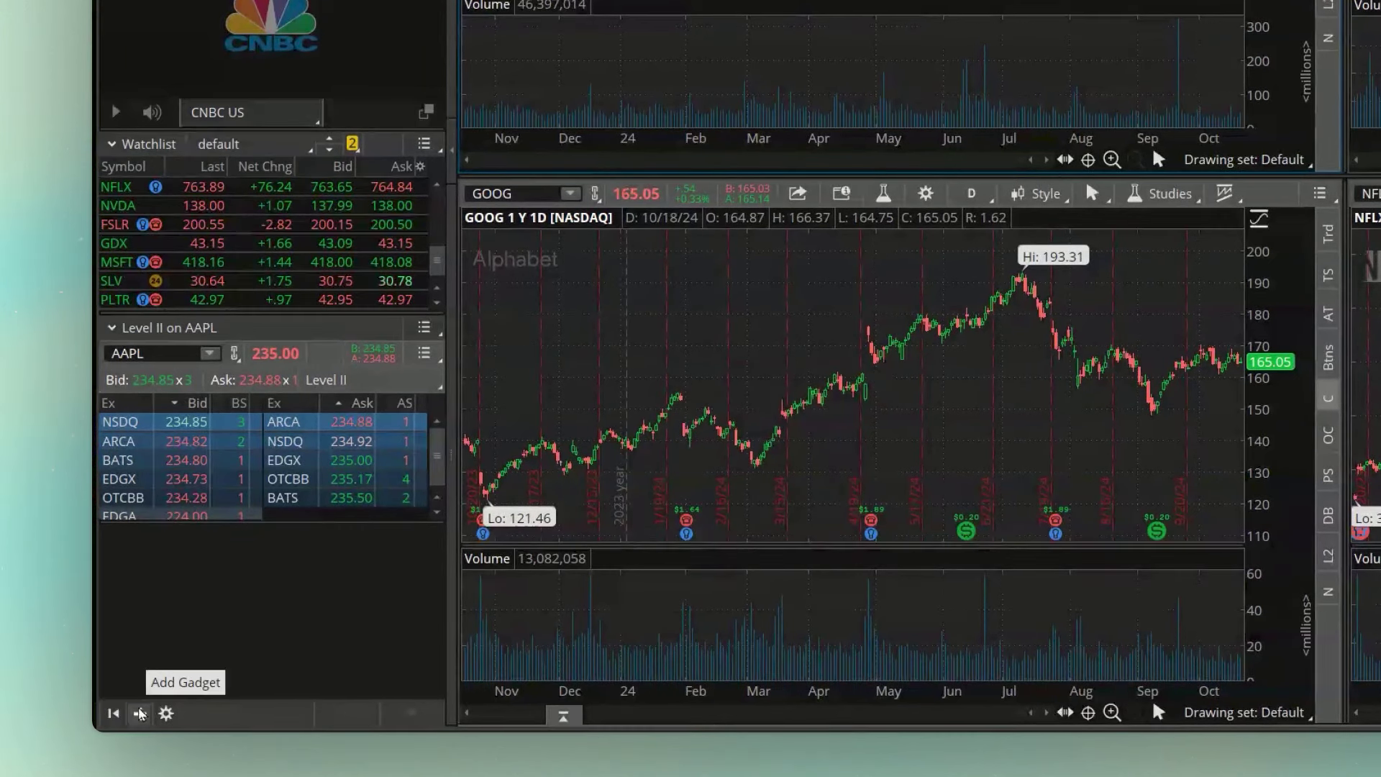
Step: Add another Watchlist gadget to the sidebar and delete the Trader TV gadget
{"action": "left_click", "coordinate": [139, 713]}
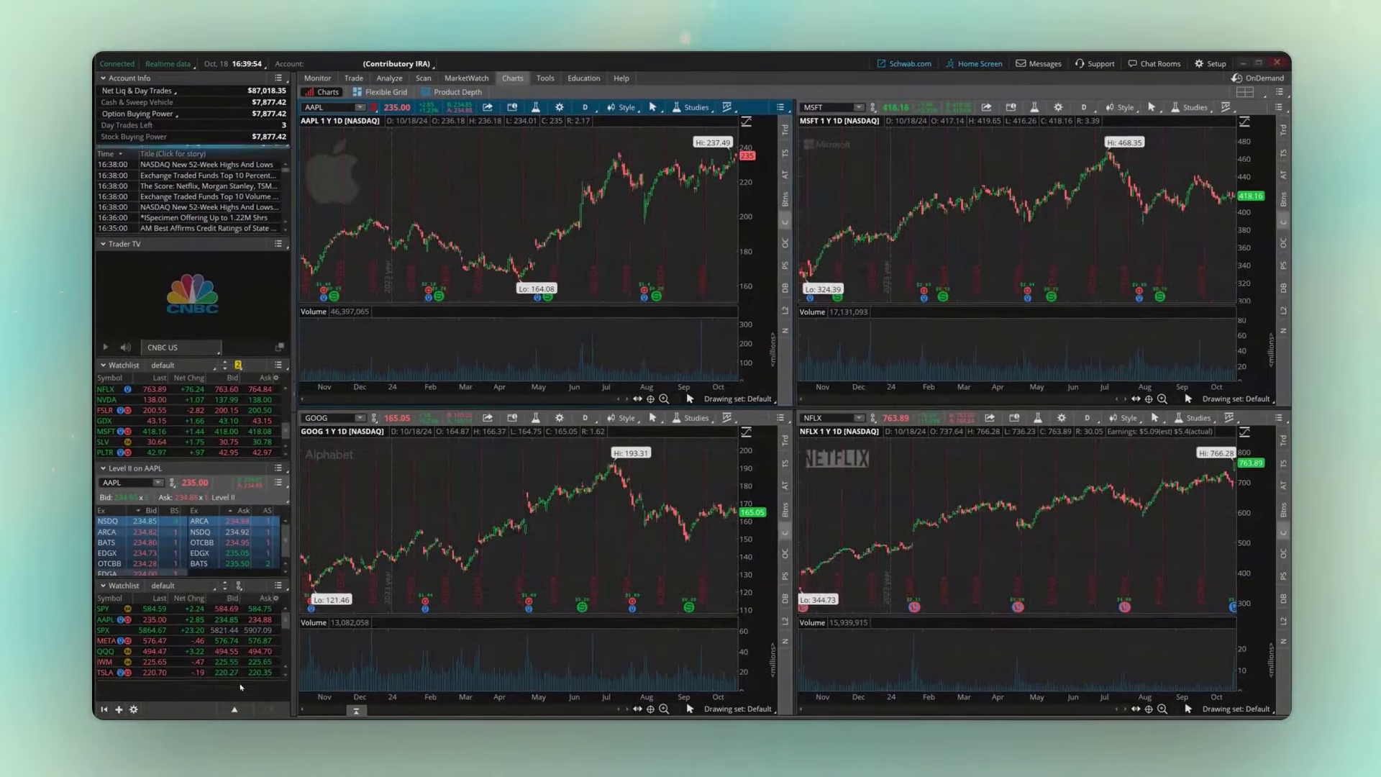
{"action": "left_click", "coordinate": [358, 673]}
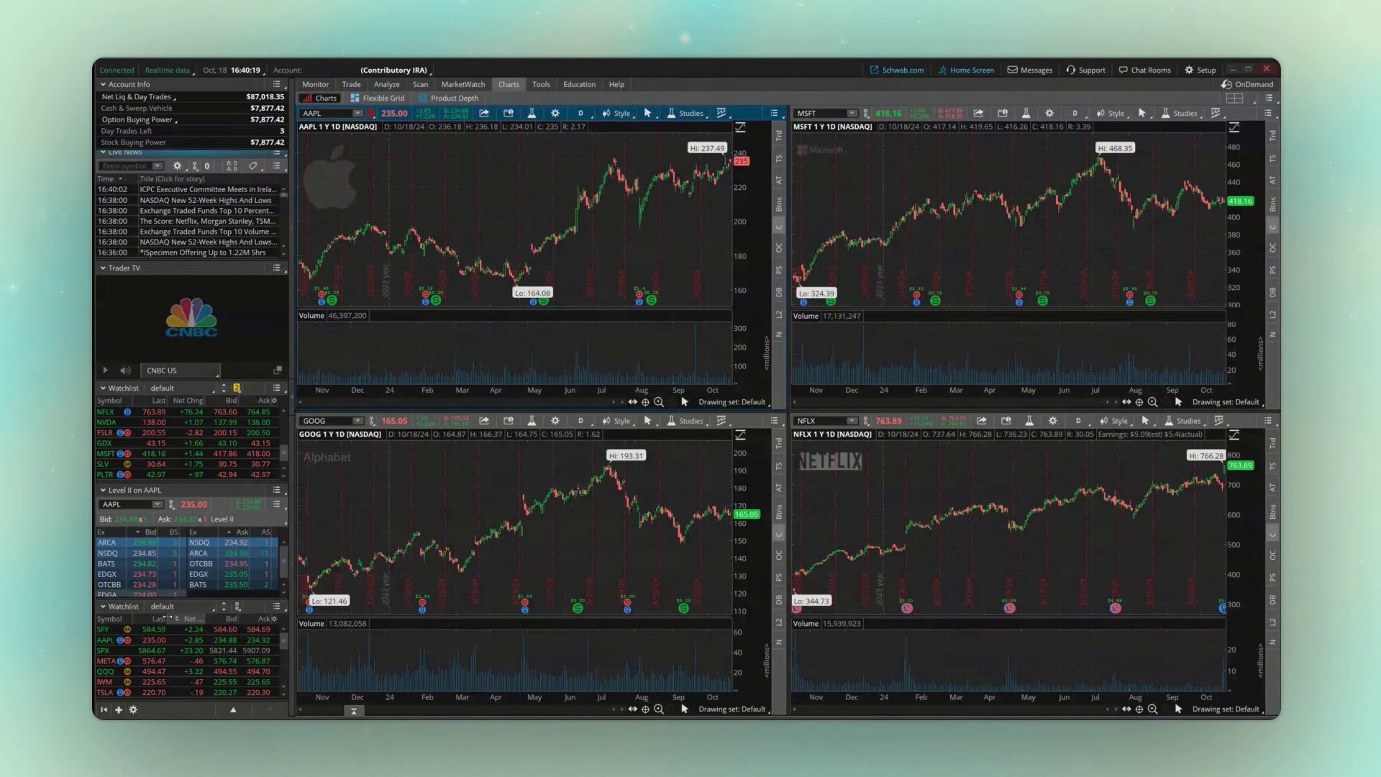
{"action": "left_click", "coordinate": [278, 268]}
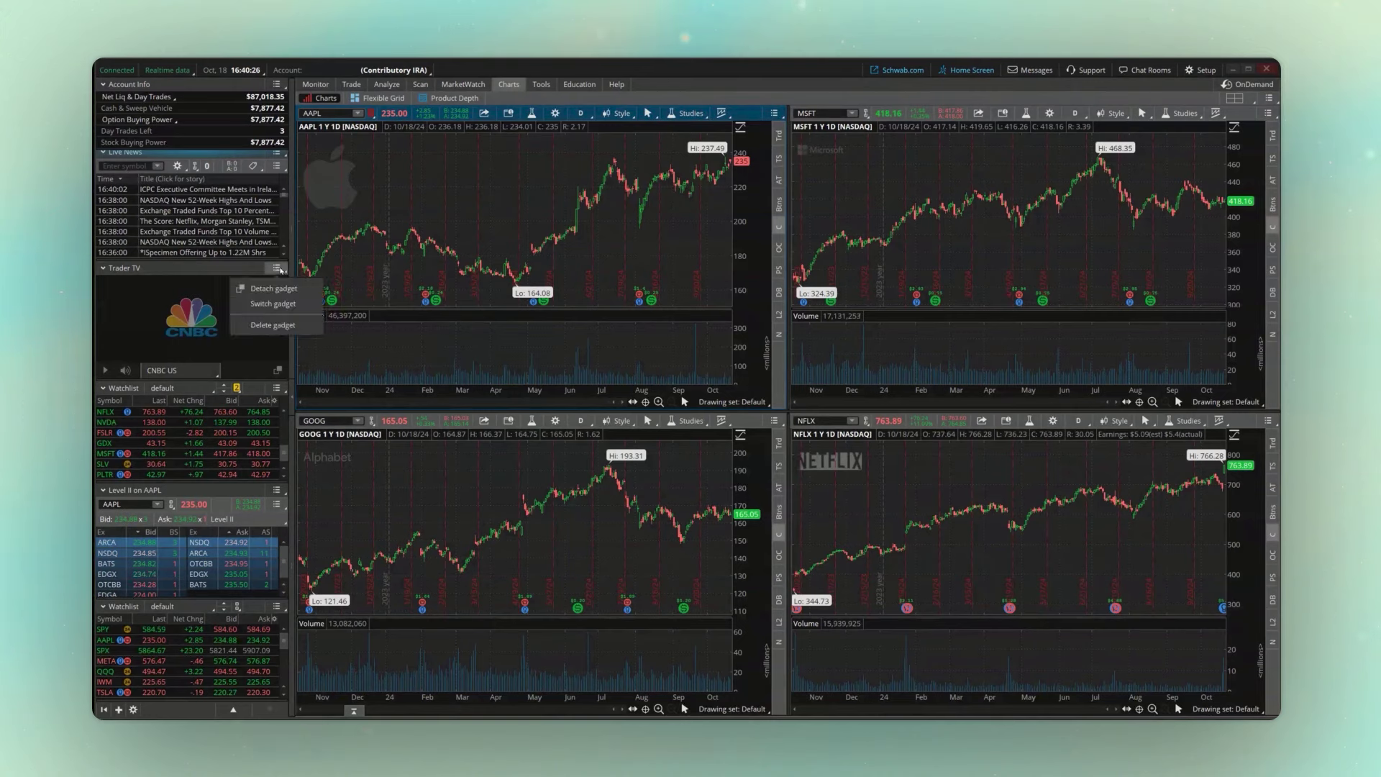
{"action": "left_click", "coordinate": [264, 325]}
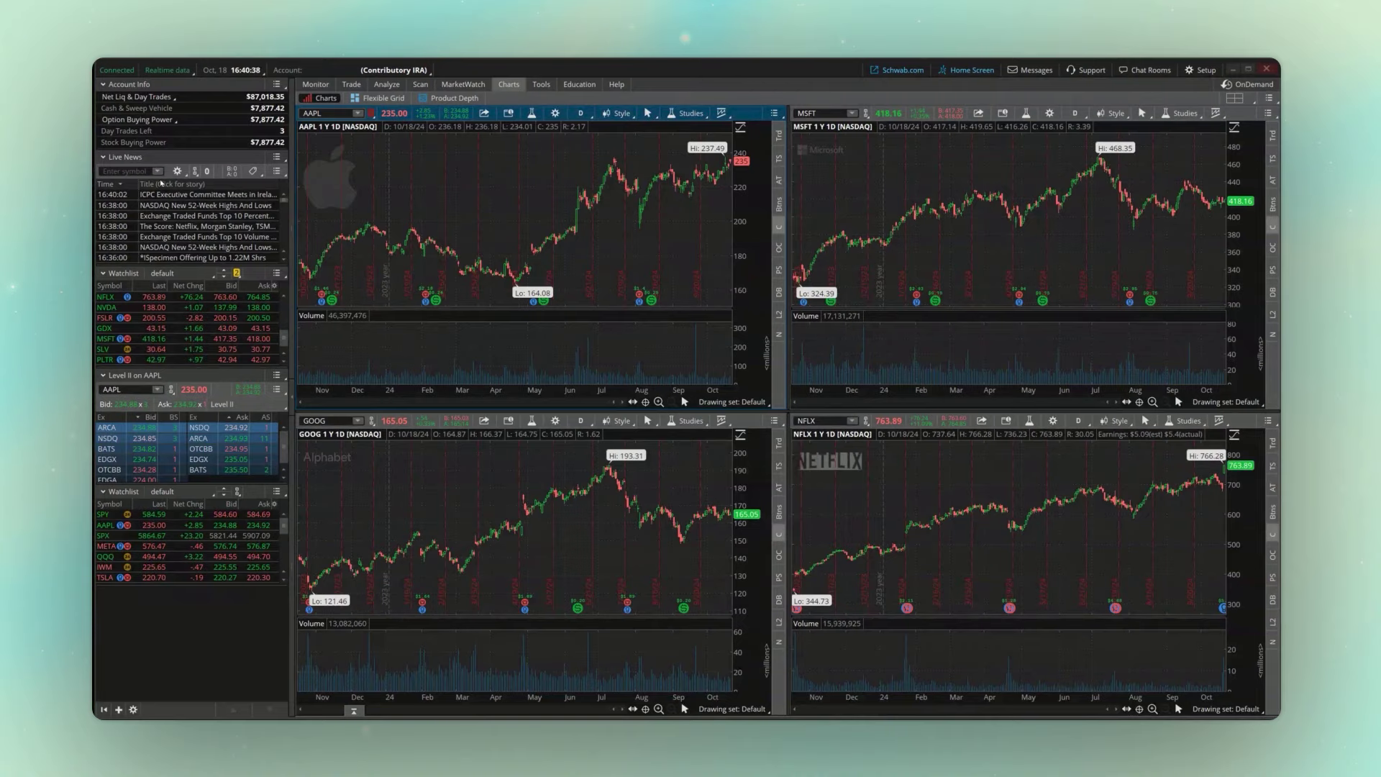
Step: Reorder the sidebar gadgets so that Level II sits above Live News
{"action": "left_click", "coordinate": [135, 710]}
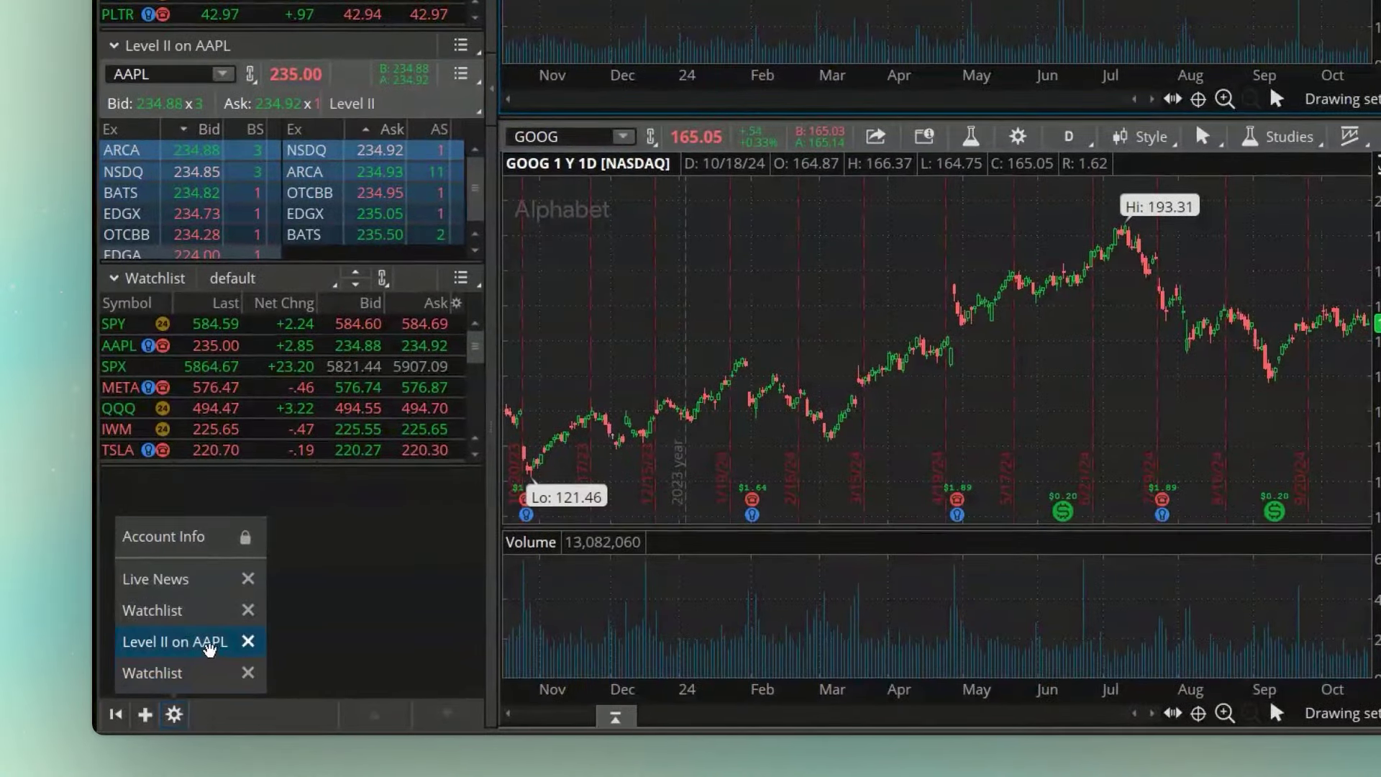
{"action": "left_click_drag", "start_coordinate": [197, 646], "coordinate": [194, 580]}
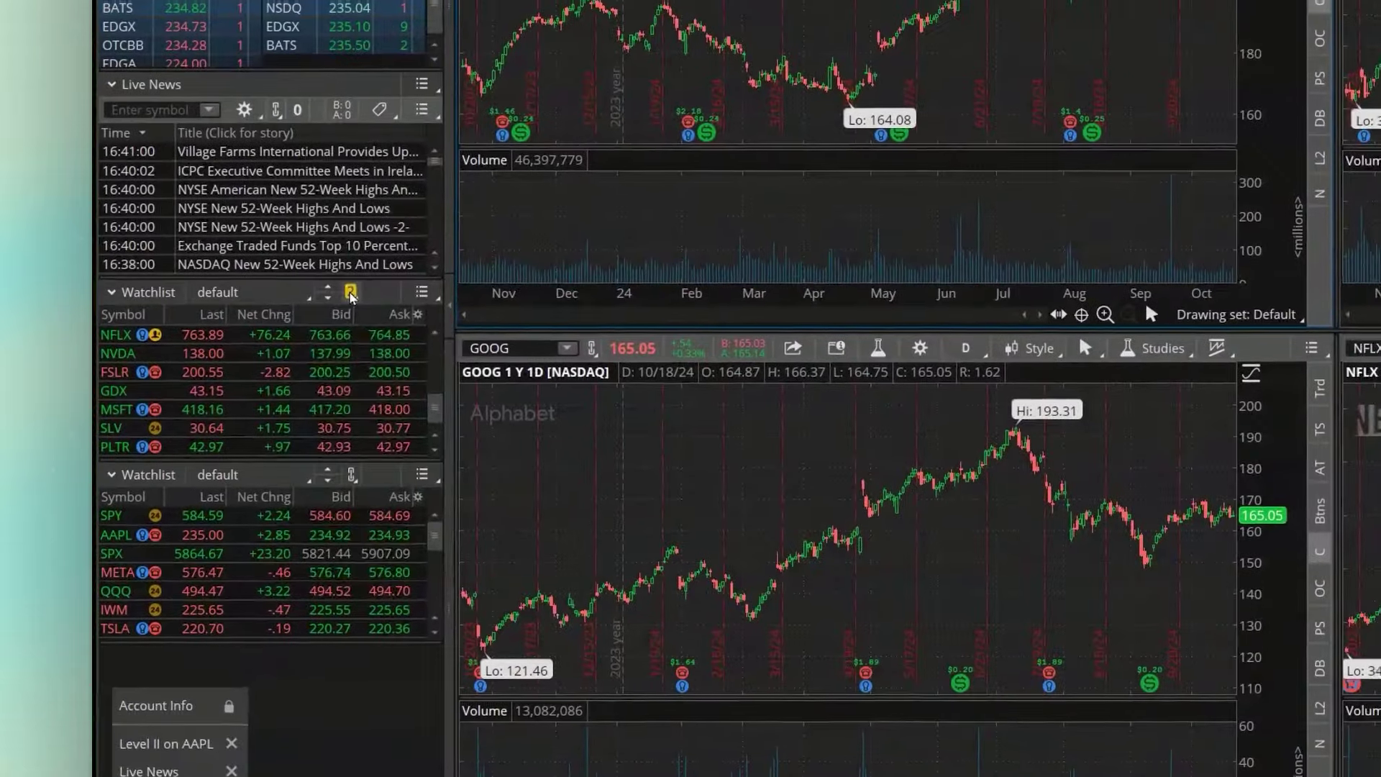
Step: Link the upper watchlist to the red group and load NVDA, MSFT and PLTR in turn into the linked chart
{"action": "left_click", "coordinate": [349, 293]}
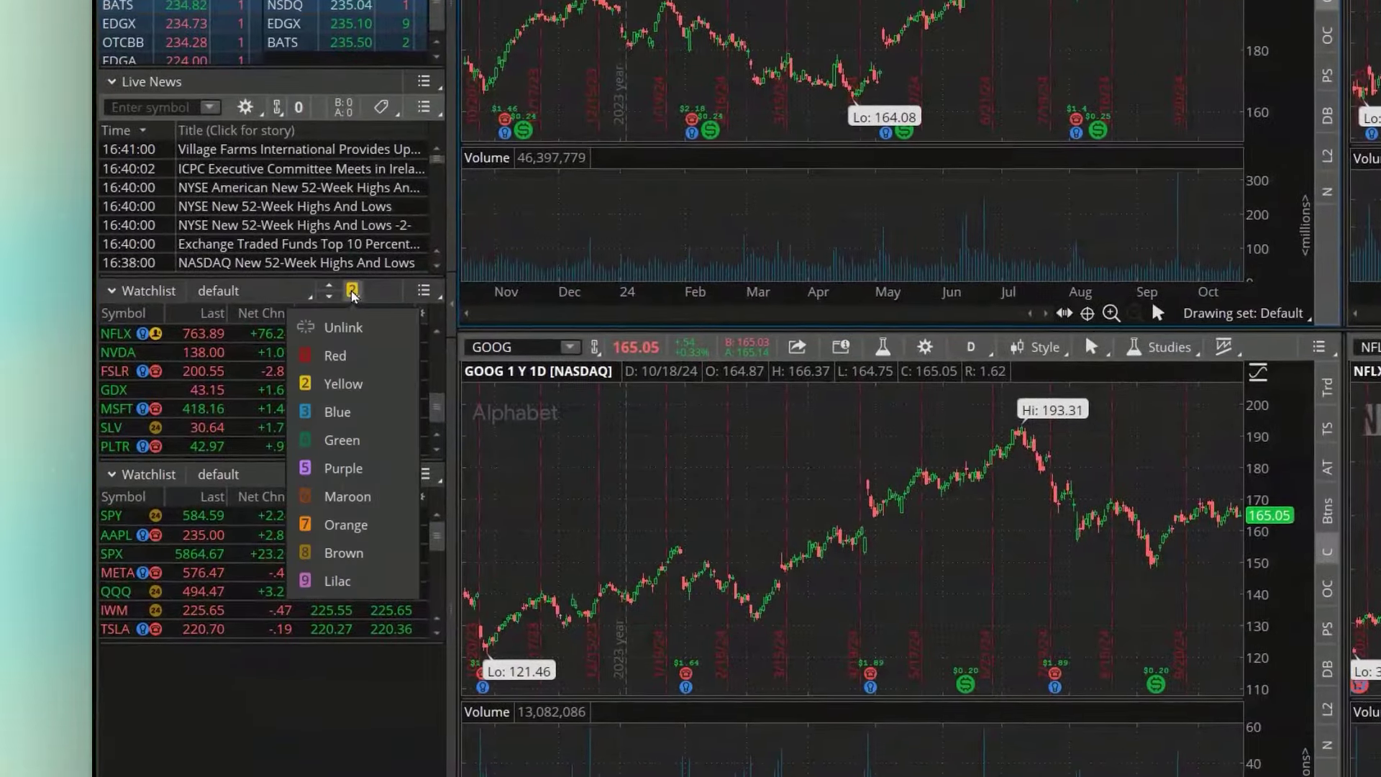
{"action": "left_click", "coordinate": [351, 355]}
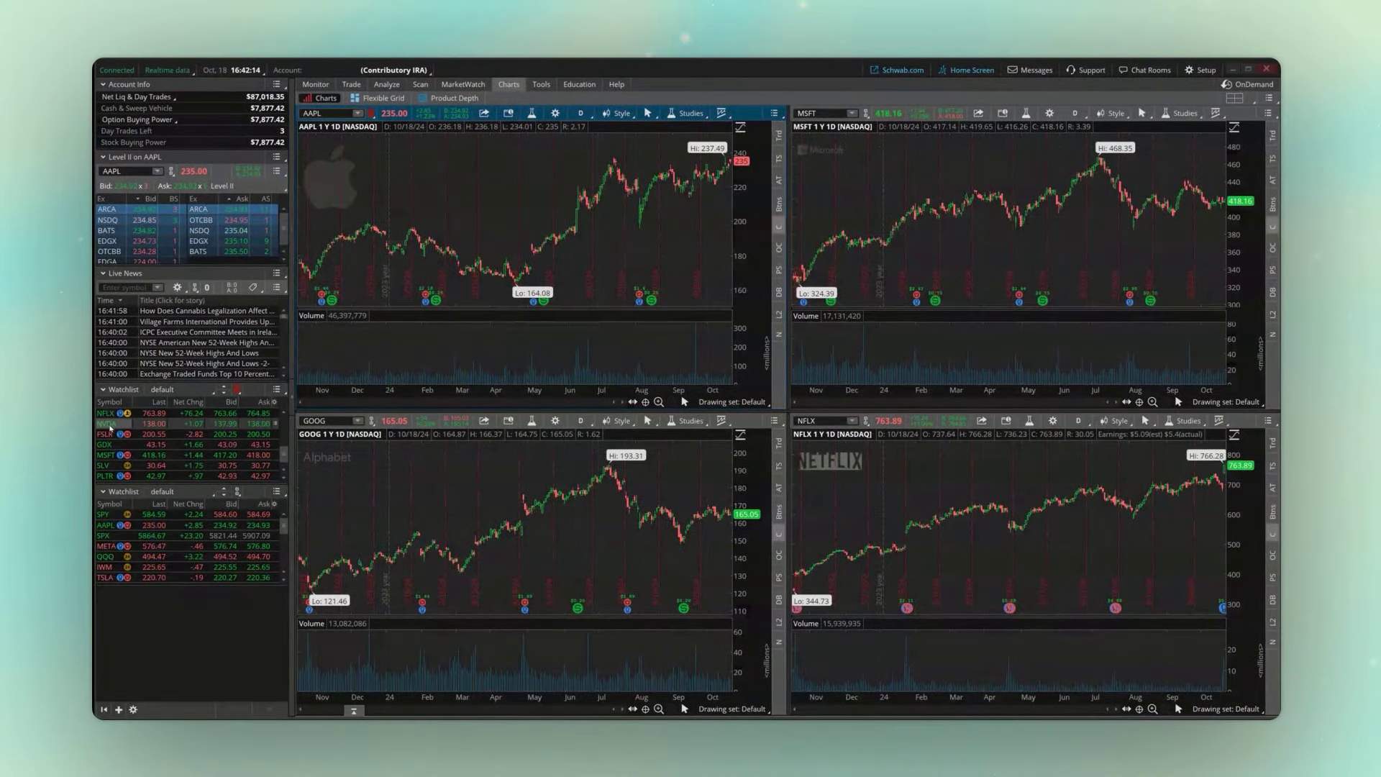
{"action": "left_click", "coordinate": [117, 425]}
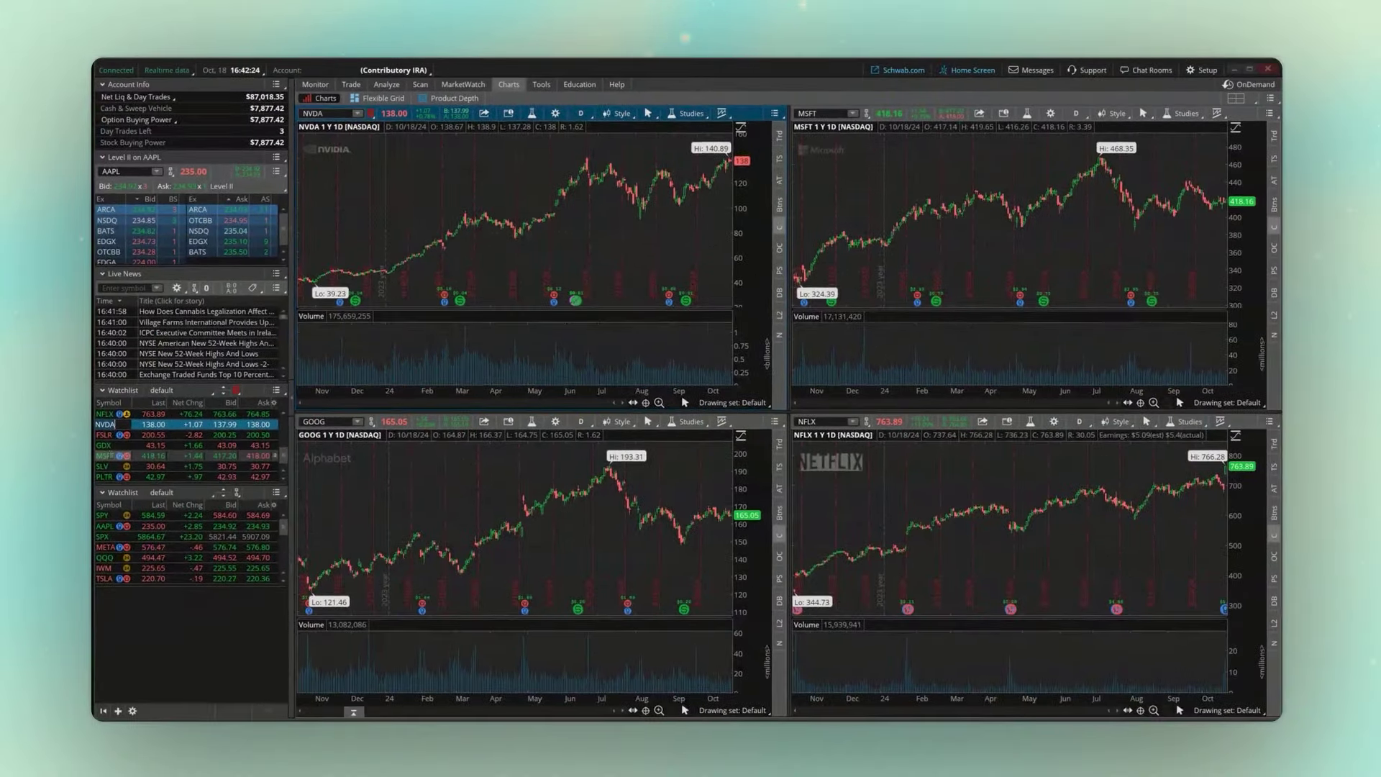
{"action": "left_click", "coordinate": [105, 455]}
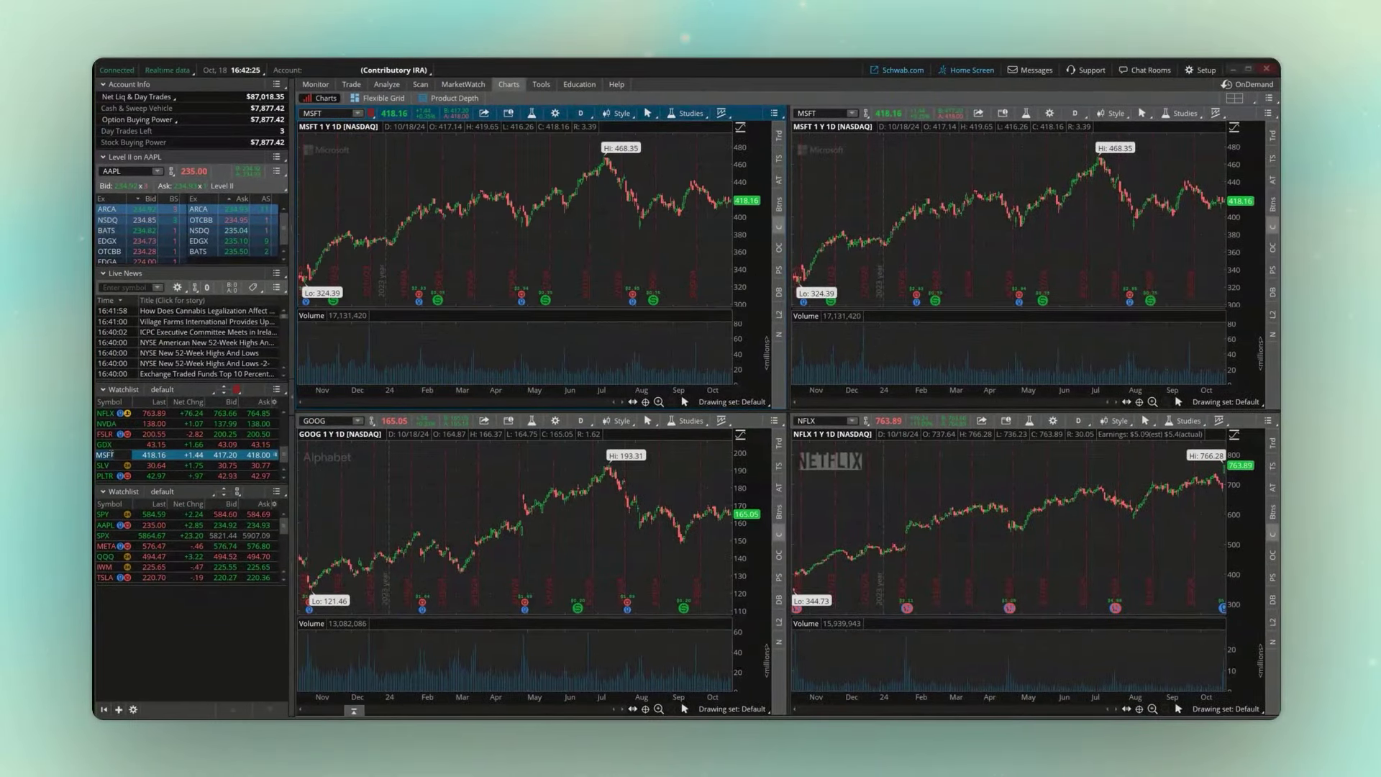
{"action": "left_click", "coordinate": [108, 475]}
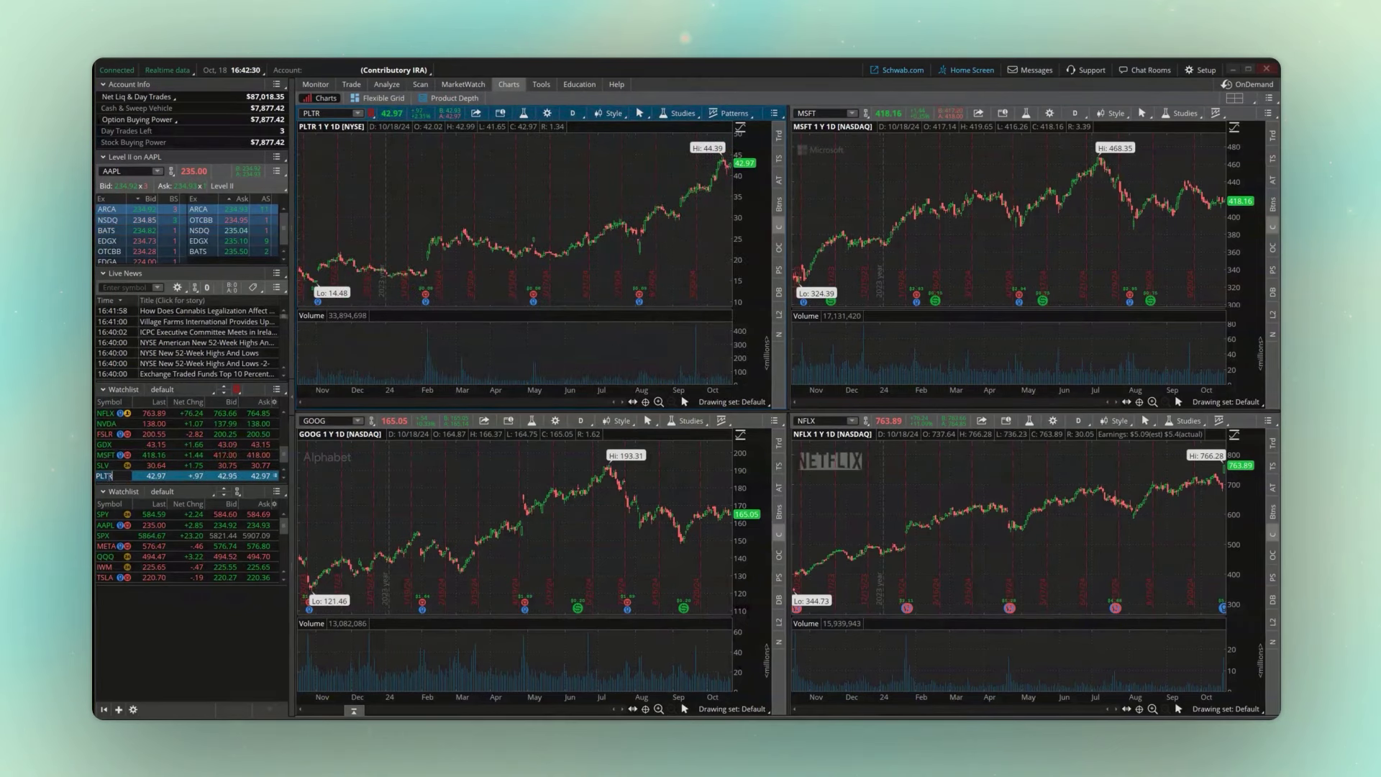
Step: Link the Live News and Level II gadgets to the red group, and load MSFT and FSLR from the upper watchlist
{"action": "left_click", "coordinate": [194, 290]}
{"action": "left_click", "coordinate": [191, 320]}
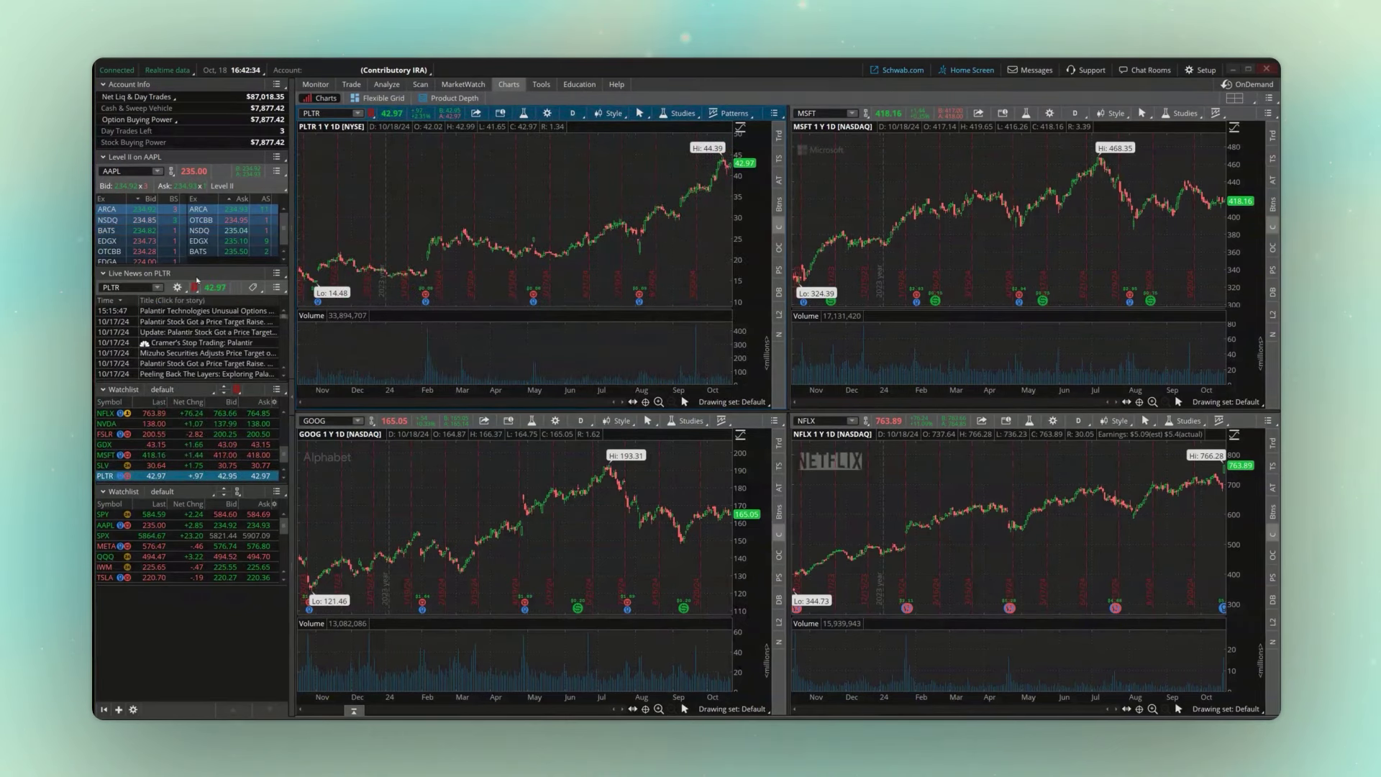
{"action": "left_click", "coordinate": [171, 171]}
{"action": "left_click", "coordinate": [163, 208]}
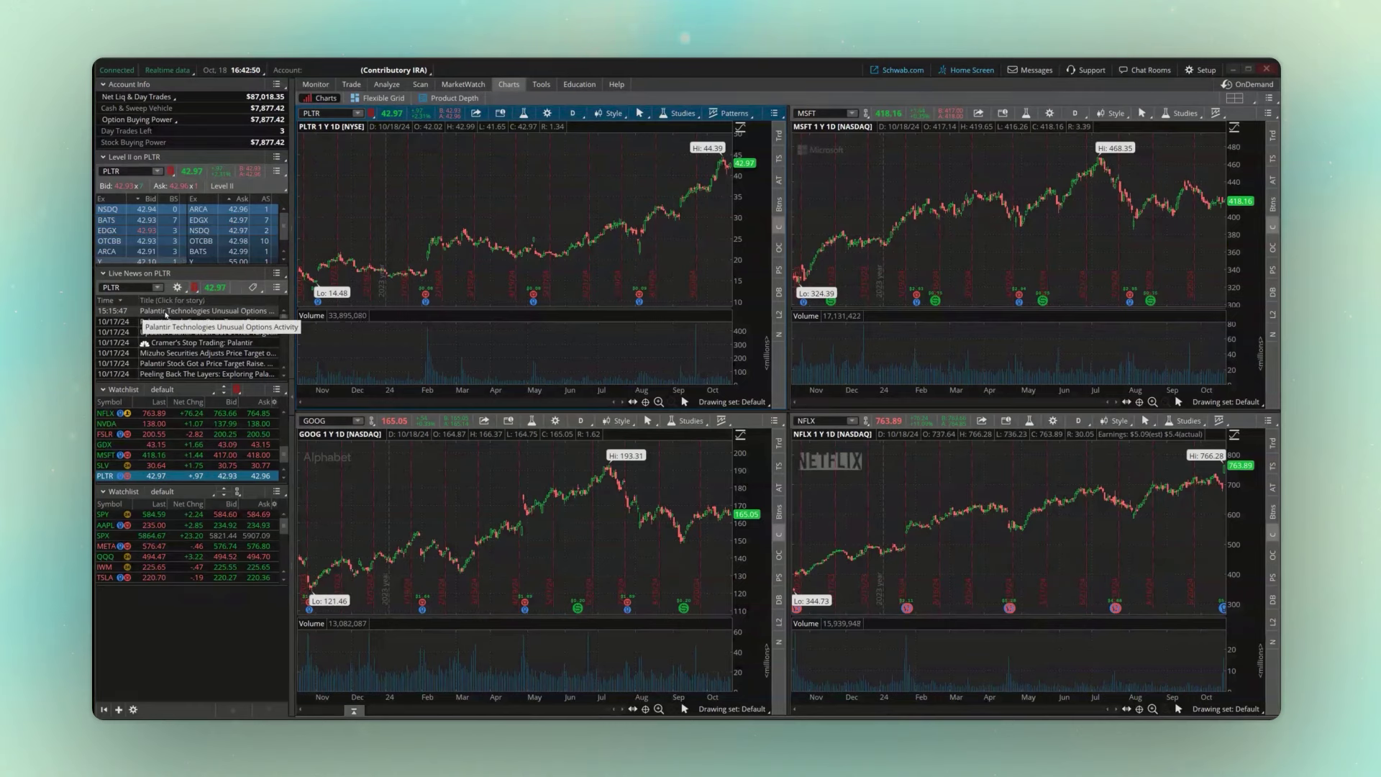
{"action": "left_click", "coordinate": [111, 455]}
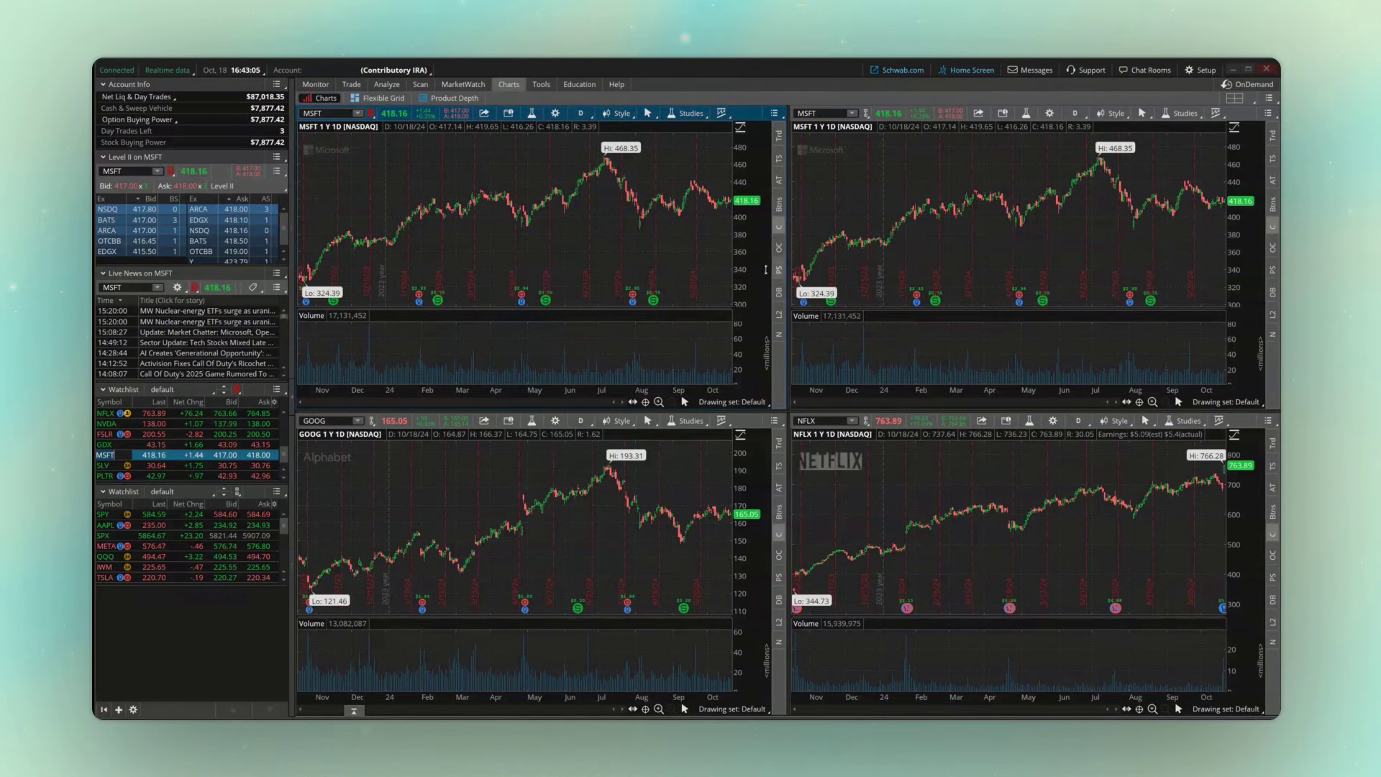
{"action": "left_click", "coordinate": [139, 434]}
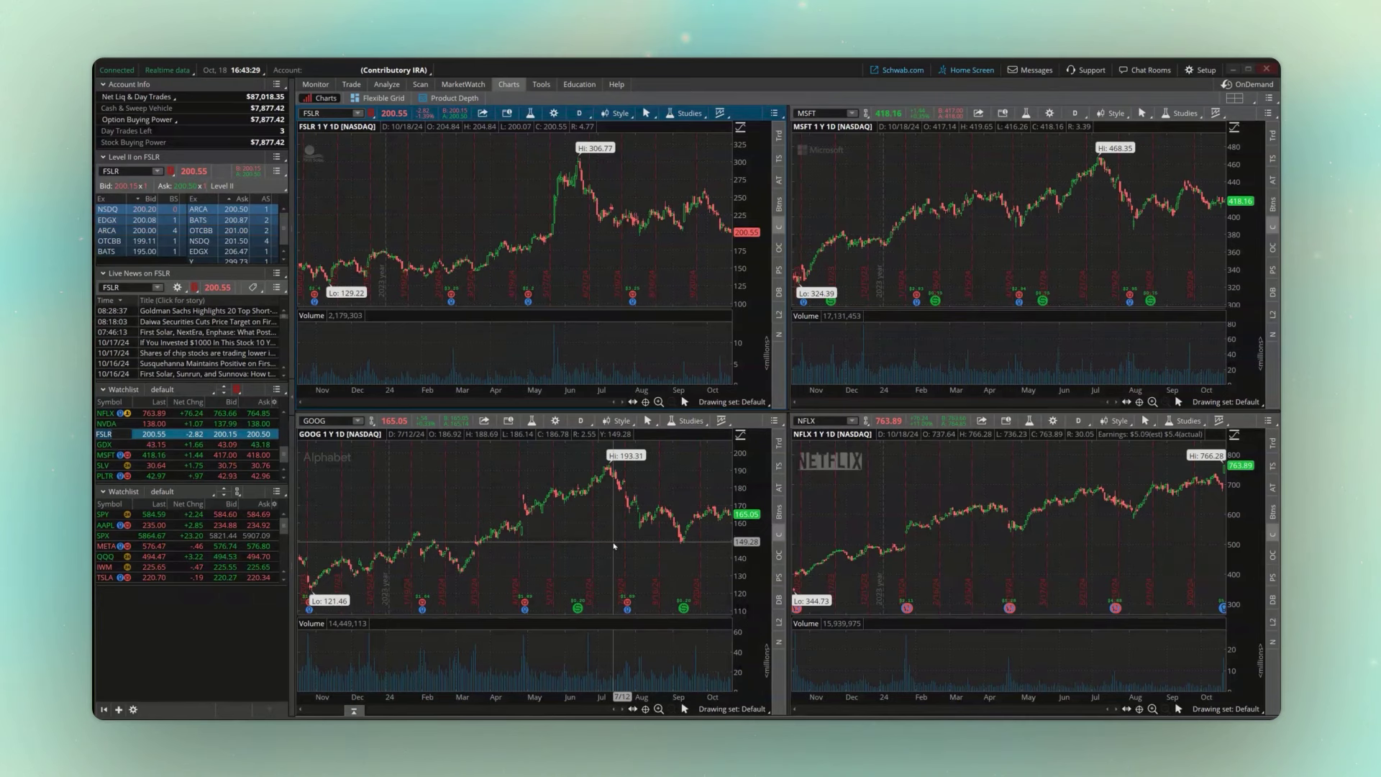
Step: Link the GOOG, NFLX and MSFT charts to the red group, and load NVDA and NFLX in turn from the upper watchlist
{"action": "key", "text": "Escape"}
{"action": "left_click", "coordinate": [371, 423]}
{"action": "left_click", "coordinate": [362, 456]}
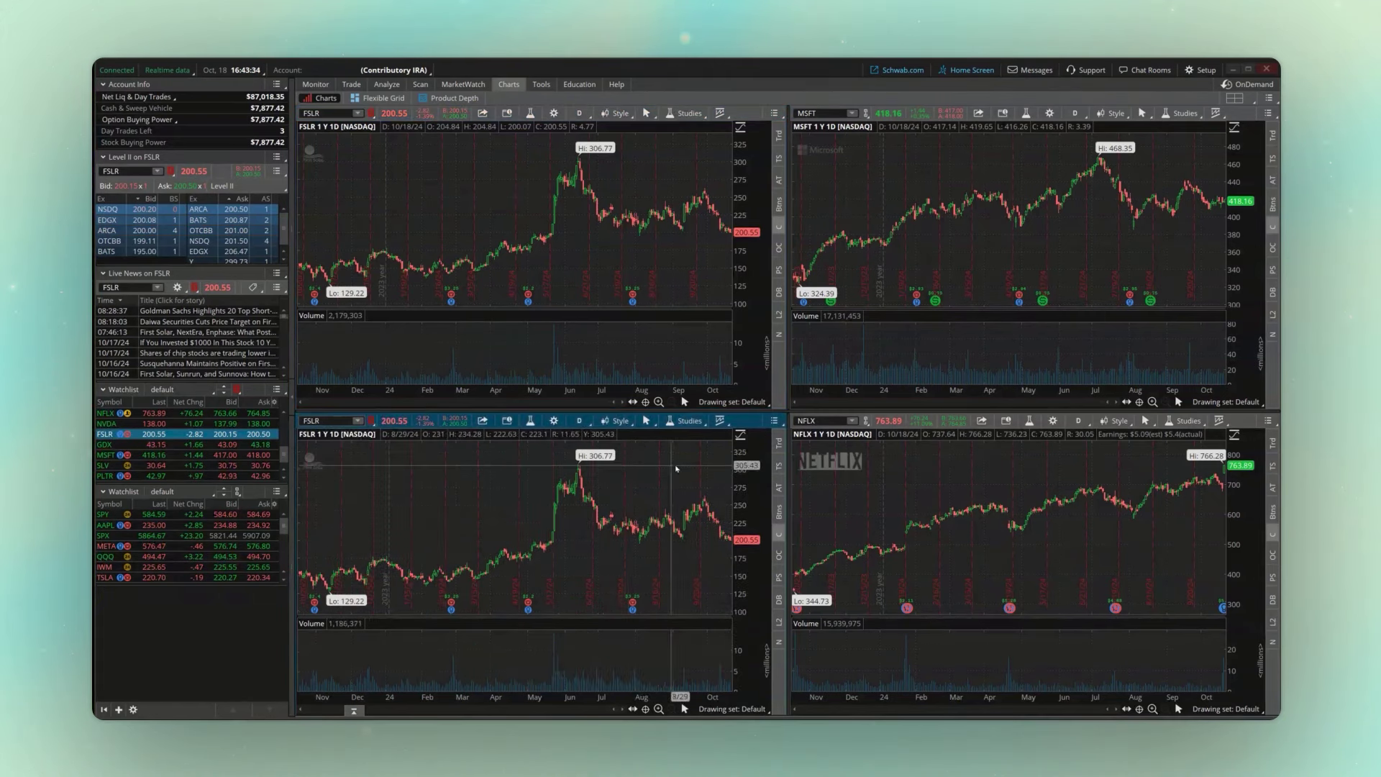
{"action": "left_click", "coordinate": [865, 421]}
{"action": "left_click", "coordinate": [854, 458]}
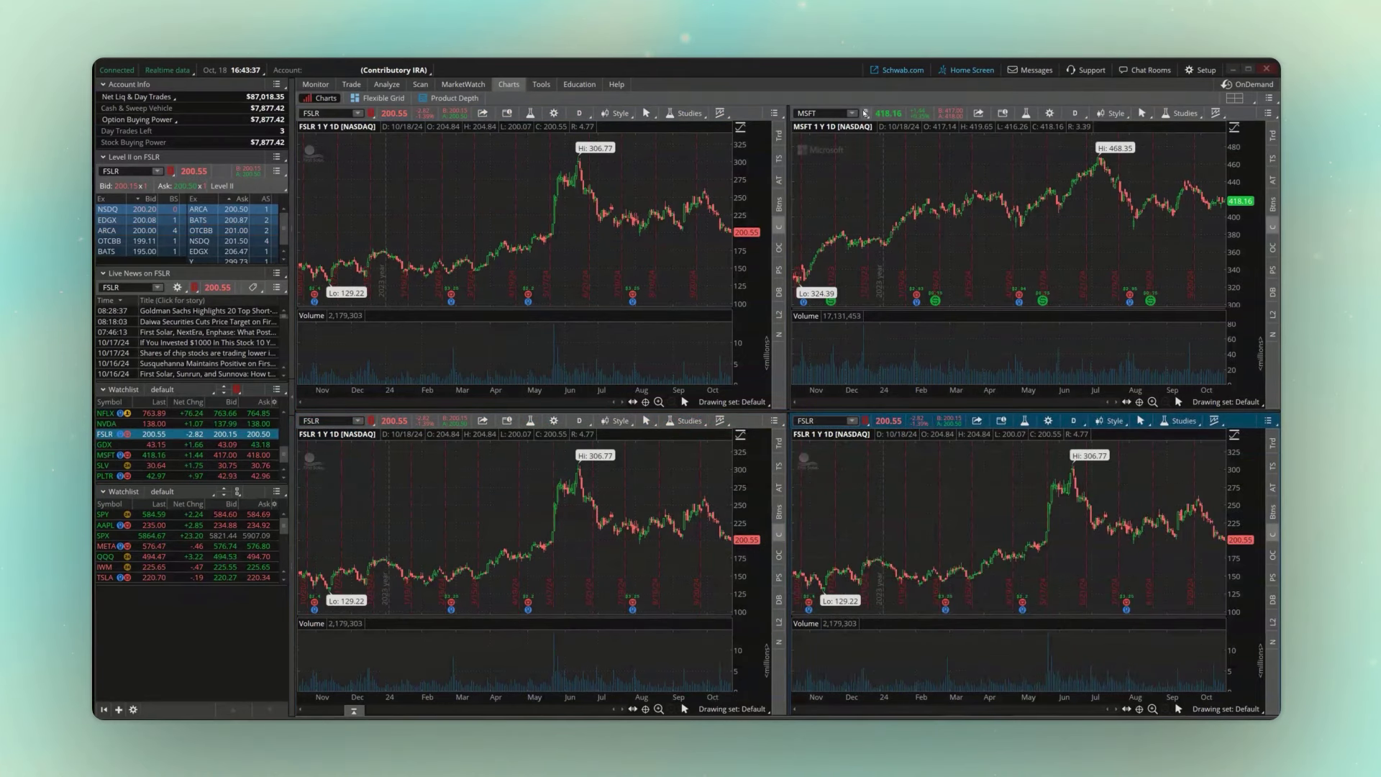
{"action": "left_click", "coordinate": [866, 113]}
{"action": "left_click", "coordinate": [857, 149]}
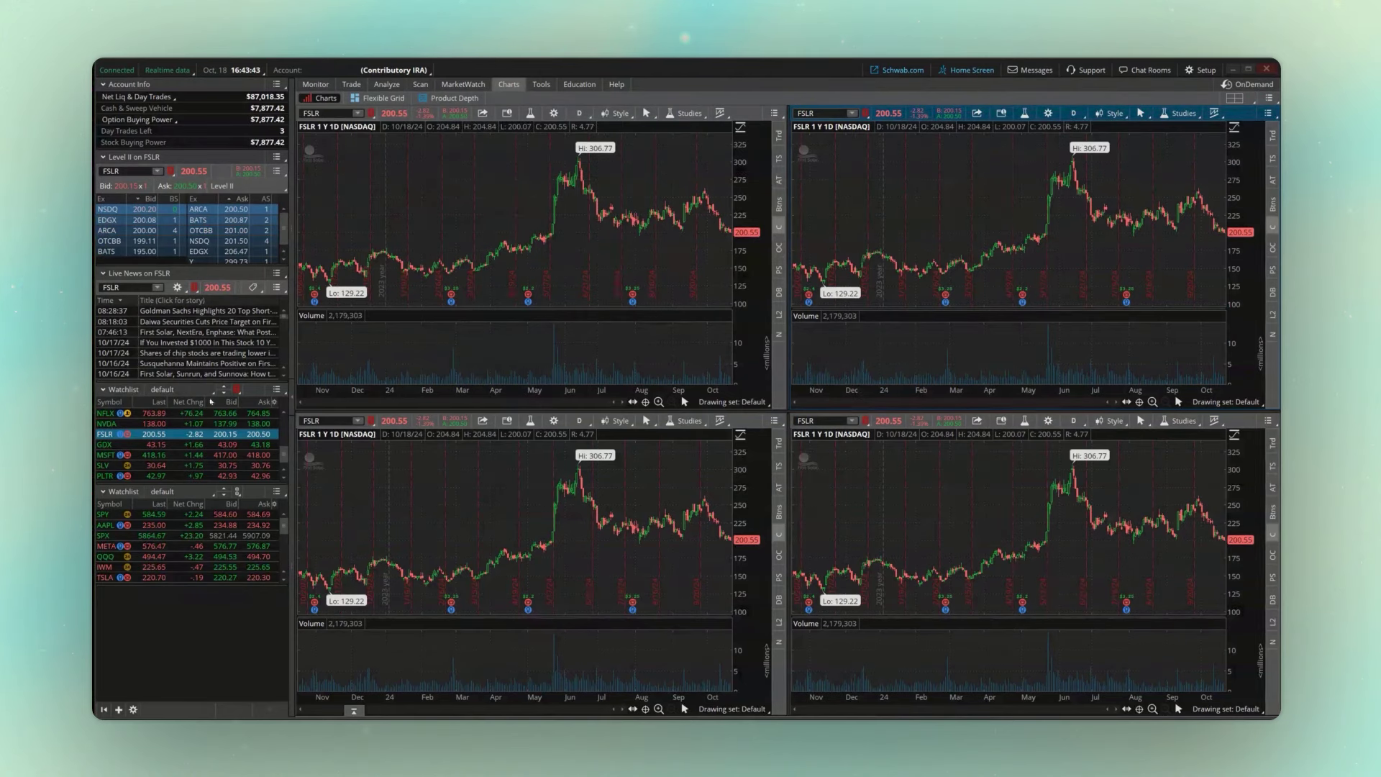
{"action": "left_click", "coordinate": [106, 424]}
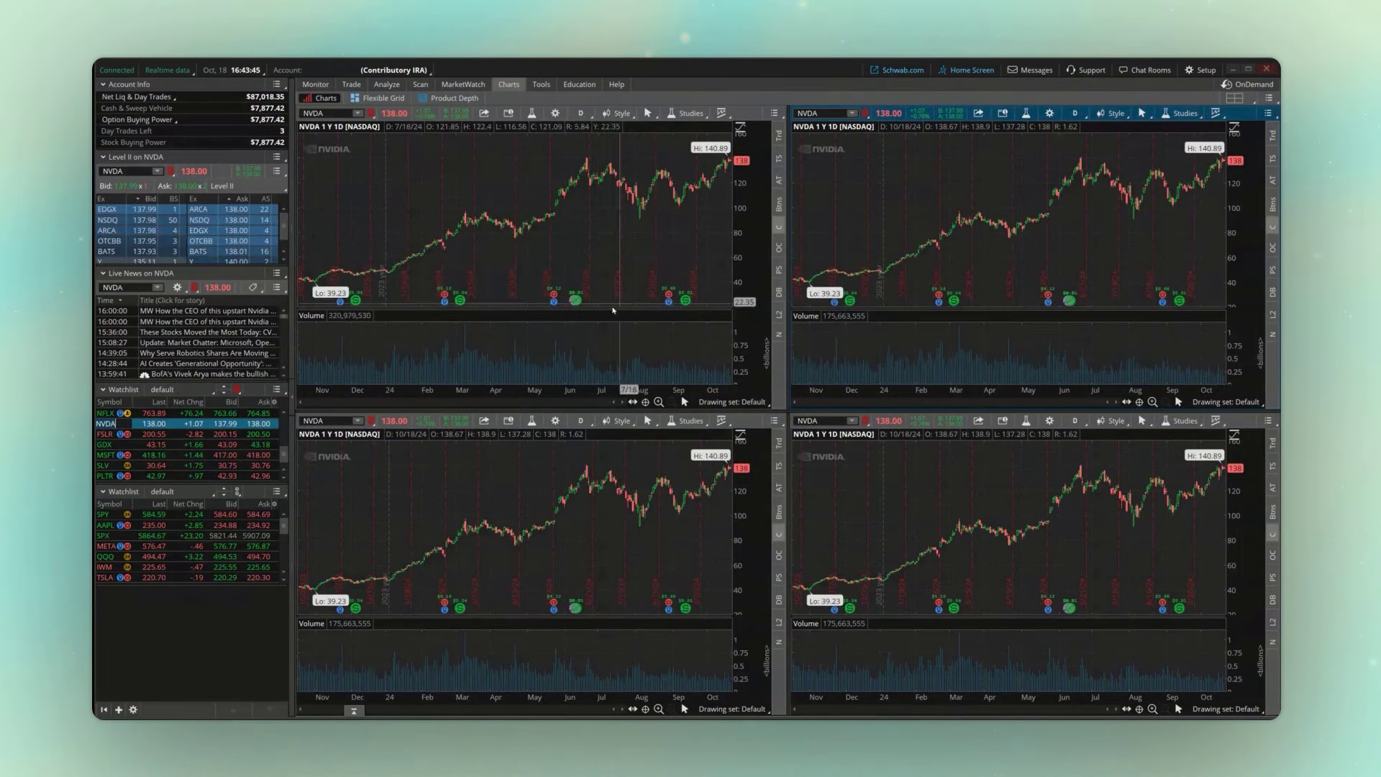
{"action": "left_click", "coordinate": [108, 414]}
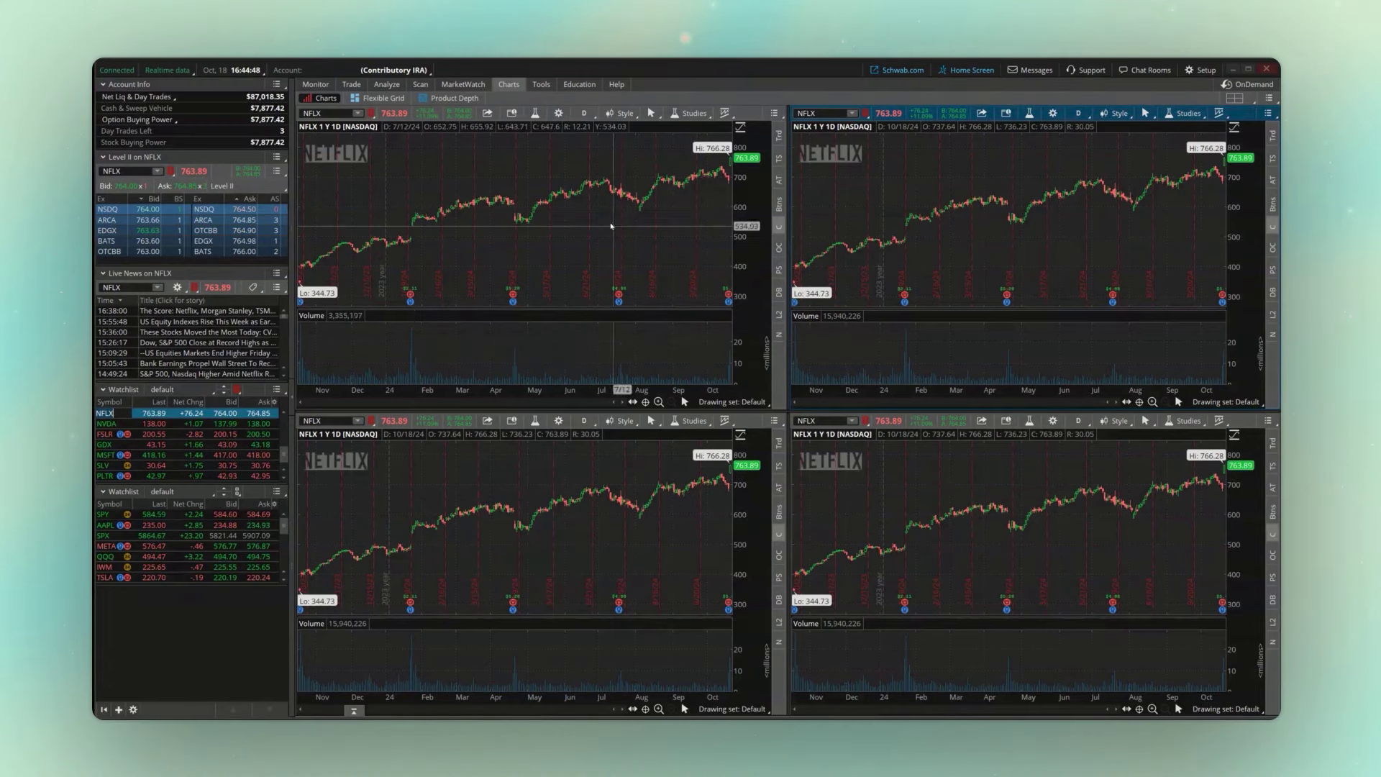
Step: View the MarketWatch calendar, Stock Hacker, AAPL earnings and fundamentals, NFLX risk profile and option chain, and the account's activity and positions
{"action": "left_click", "coordinate": [463, 84]}
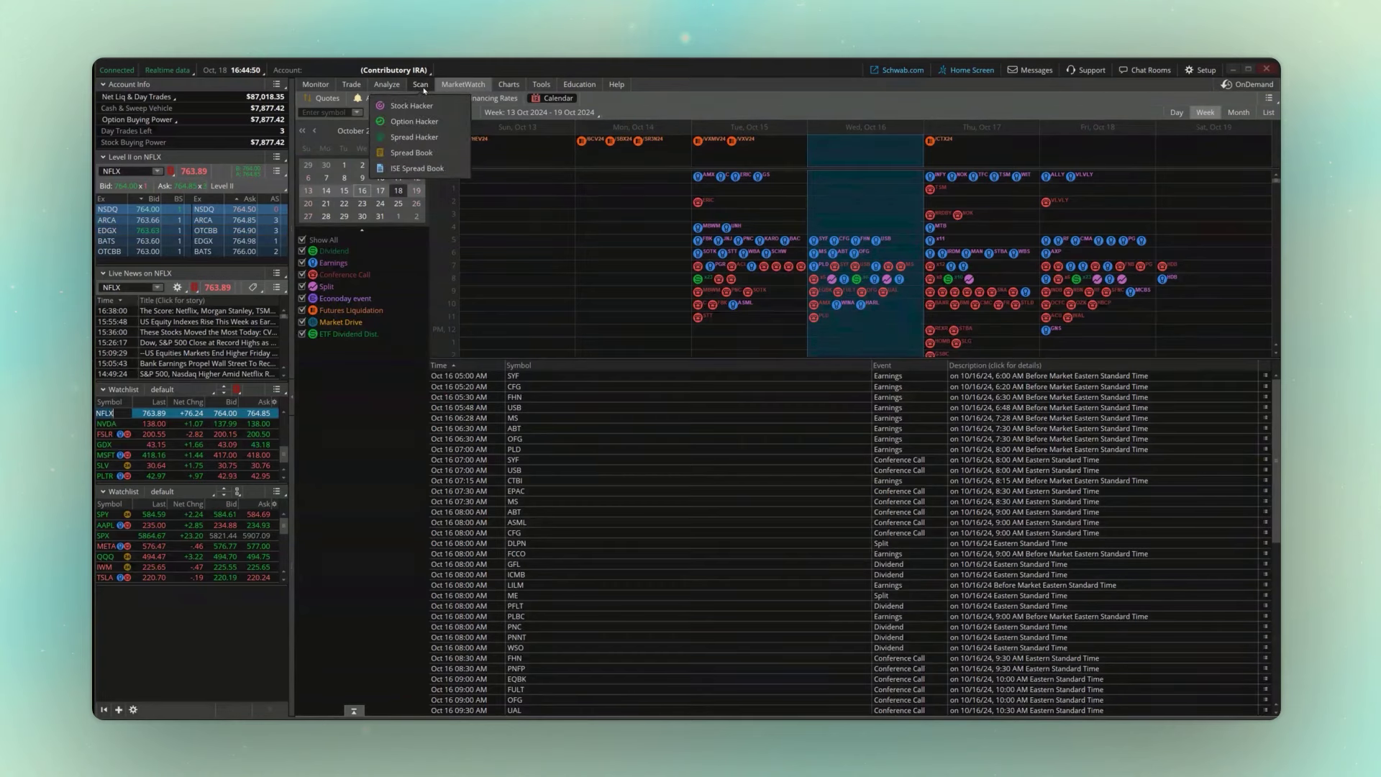
{"action": "left_click", "coordinate": [423, 88]}
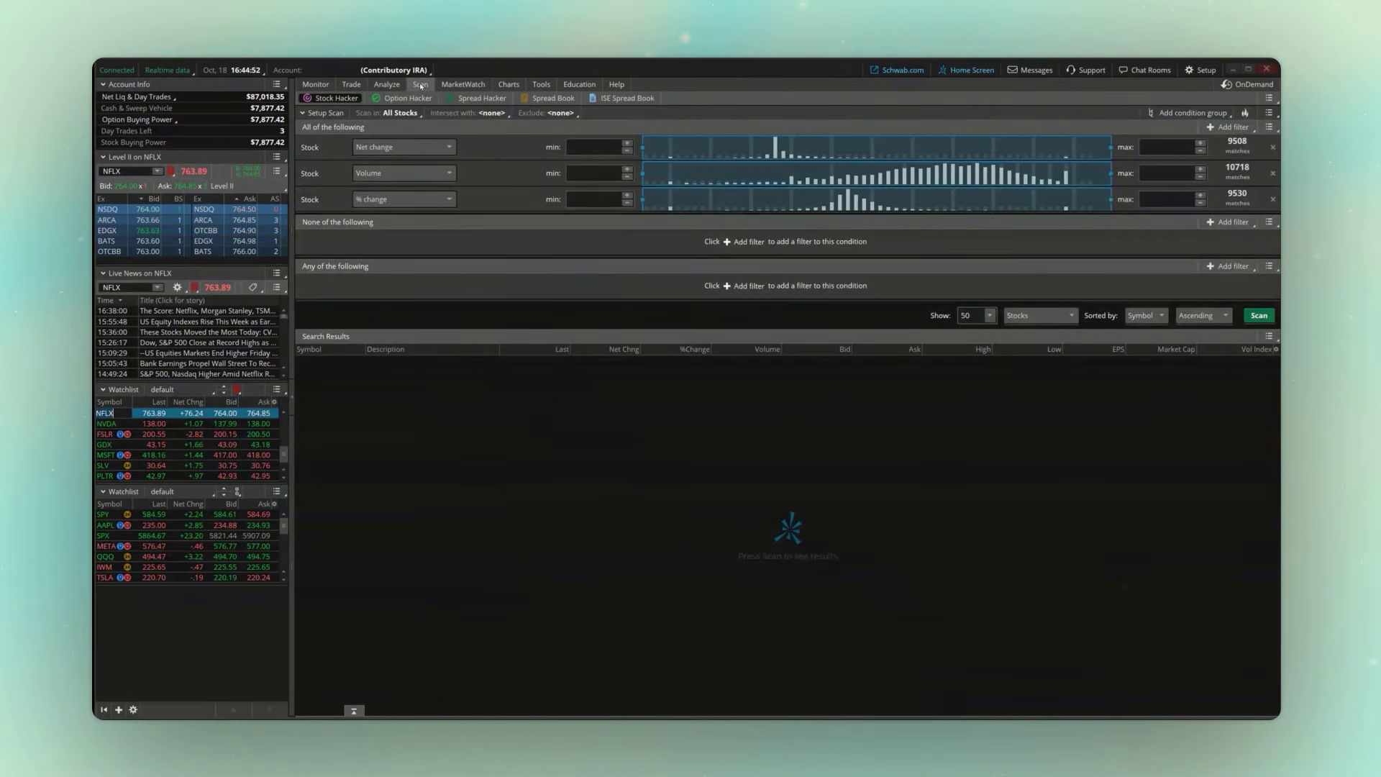
{"action": "left_click", "coordinate": [389, 85]}
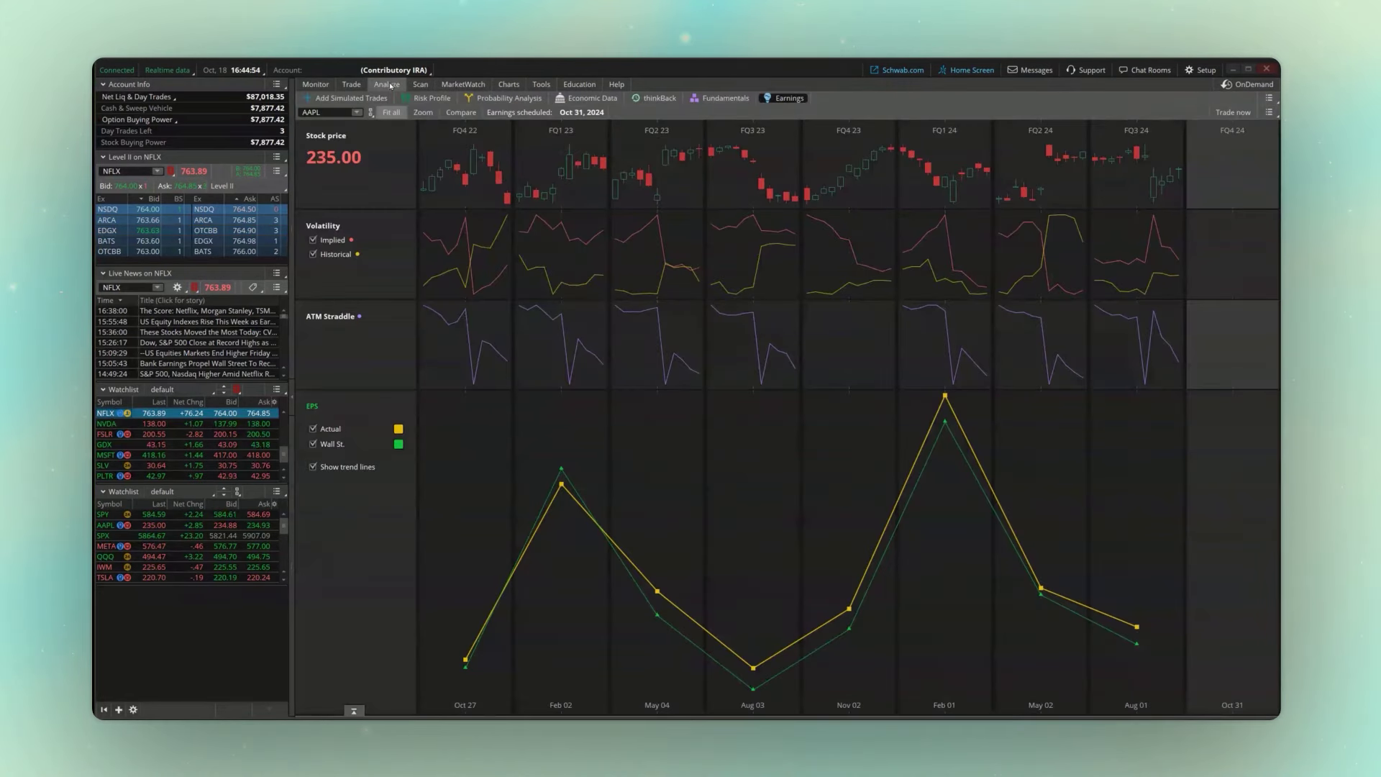
{"action": "left_click", "coordinate": [722, 99]}
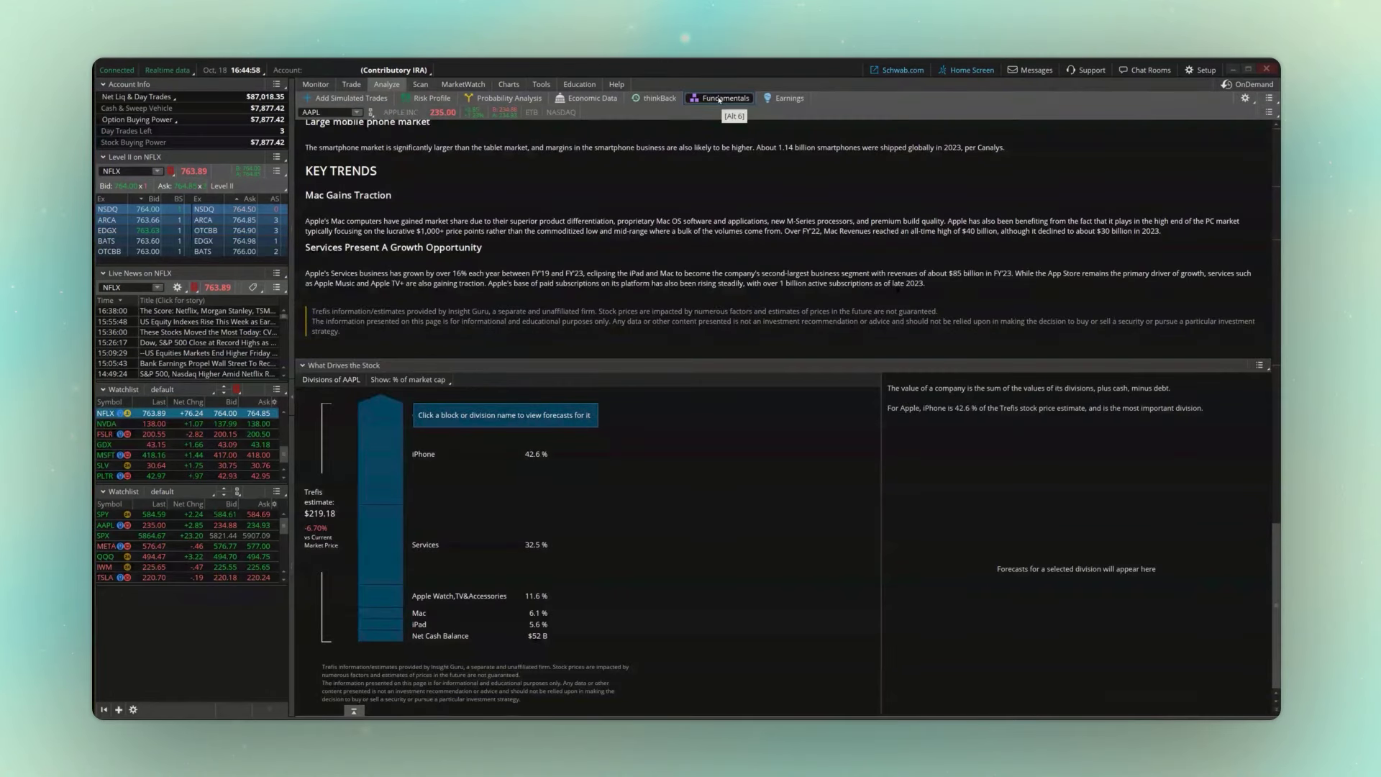
{"action": "left_click", "coordinate": [430, 99]}
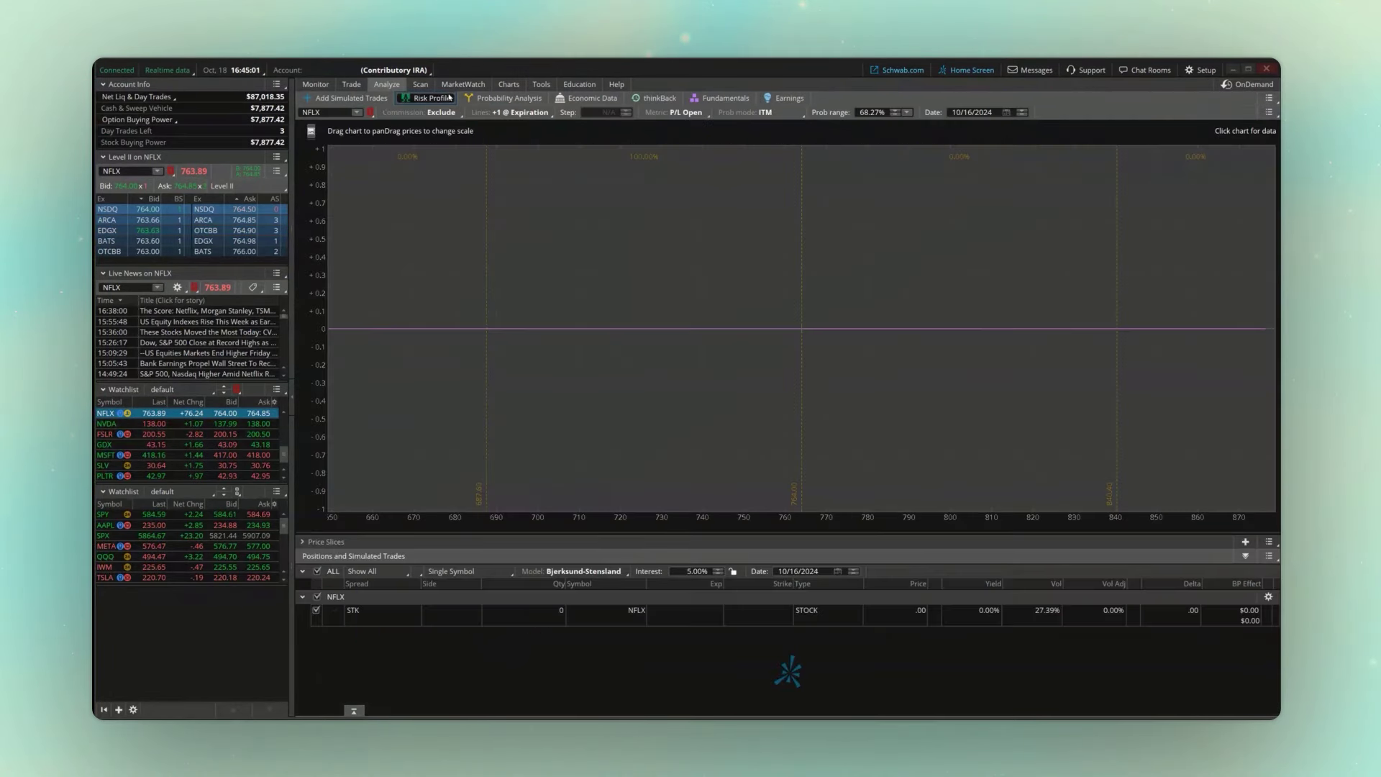
{"action": "left_click", "coordinate": [359, 84]}
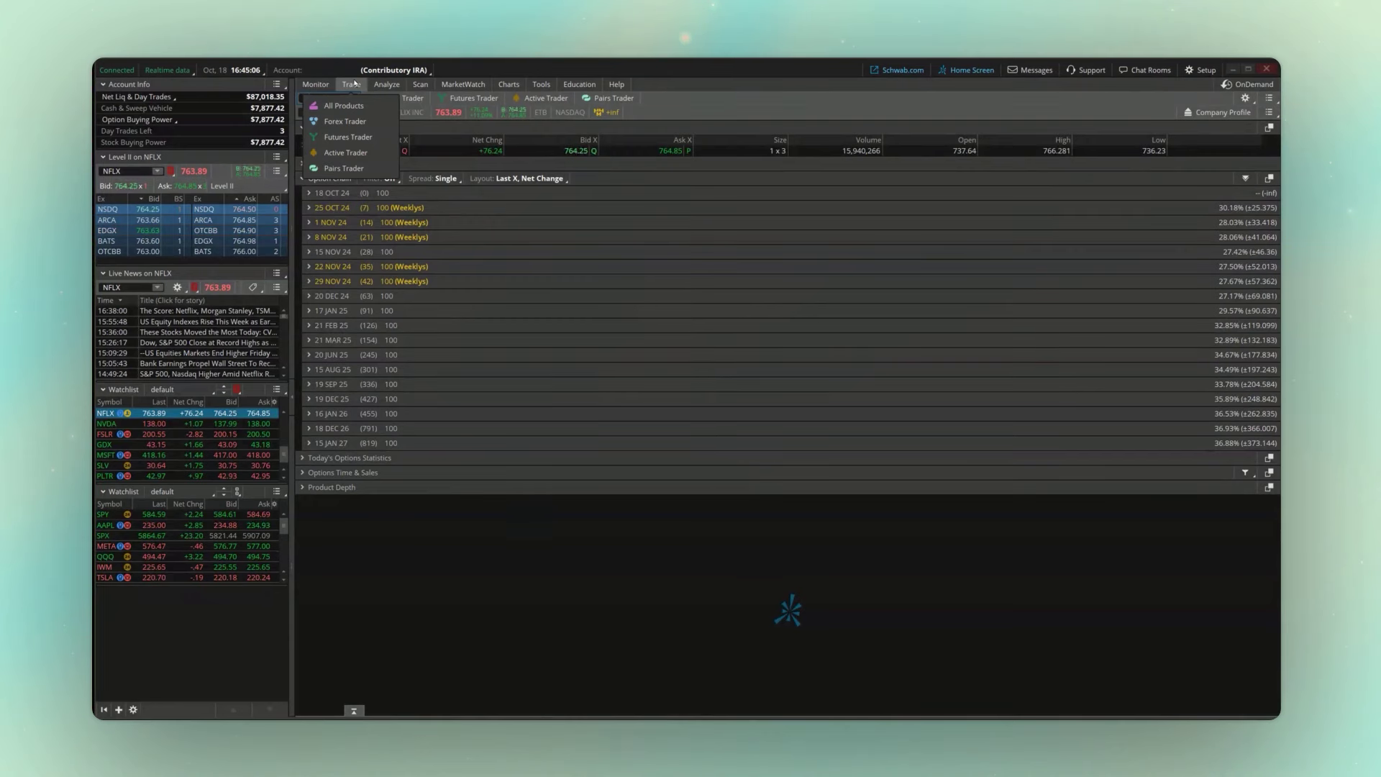
{"action": "left_click", "coordinate": [316, 84]}
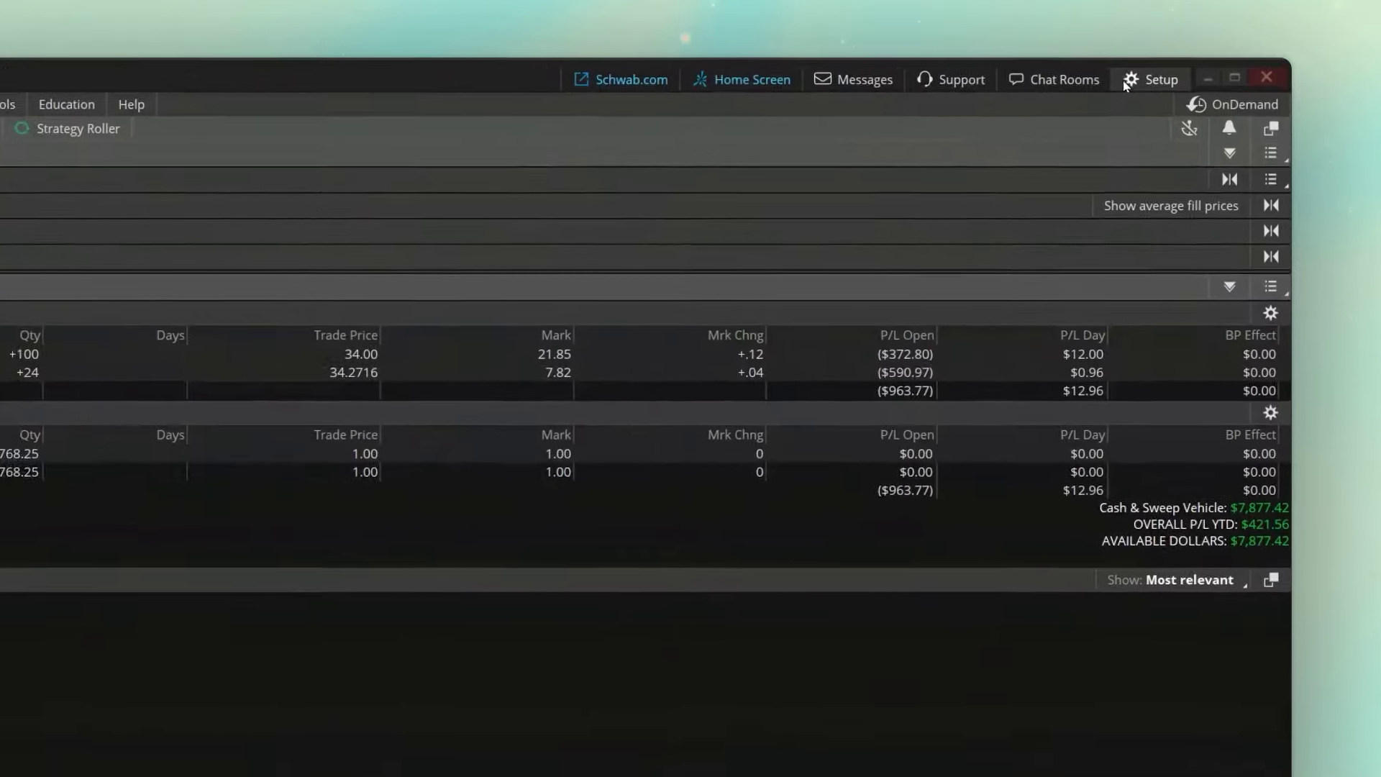
Step: Change the application's look and feel to the Light color scheme and apply the settings
{"action": "left_click", "coordinate": [1151, 81]}
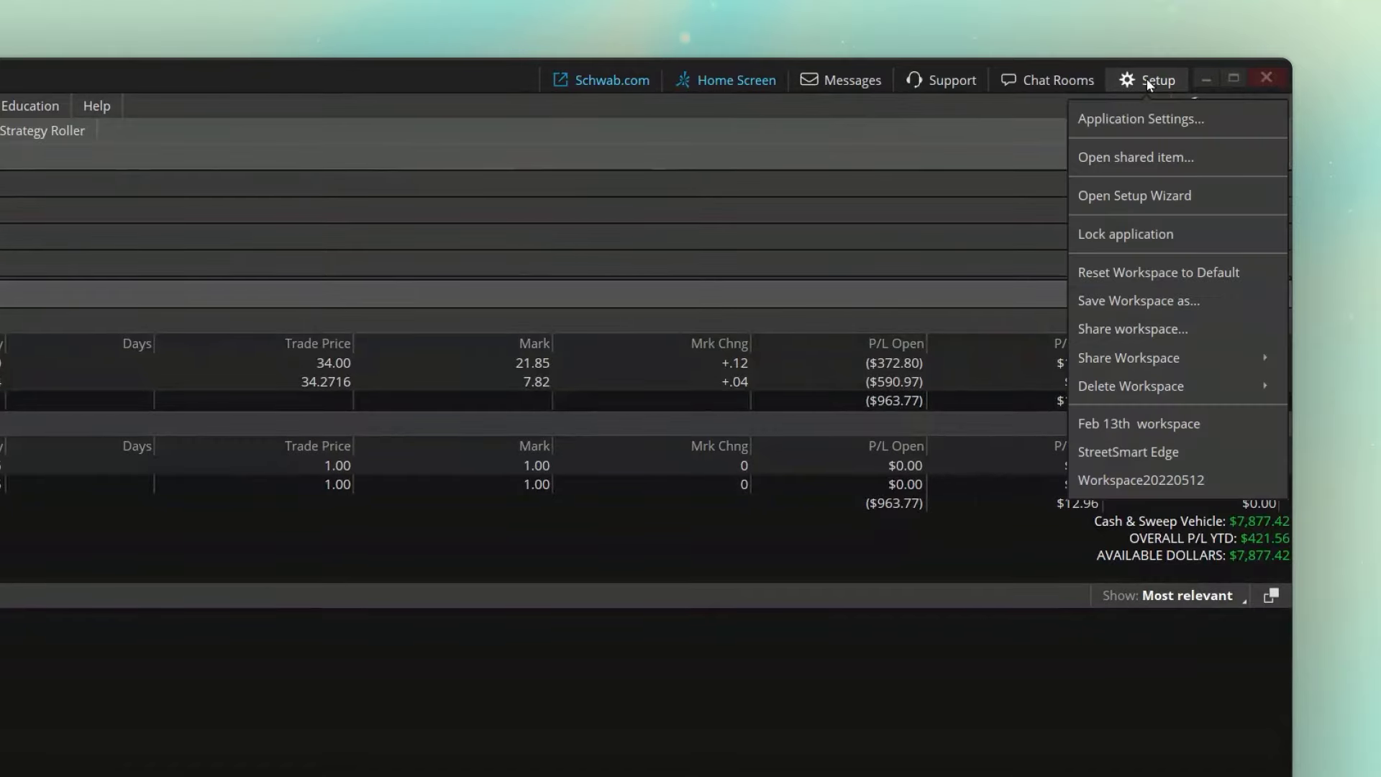
{"action": "left_click", "coordinate": [1152, 120]}
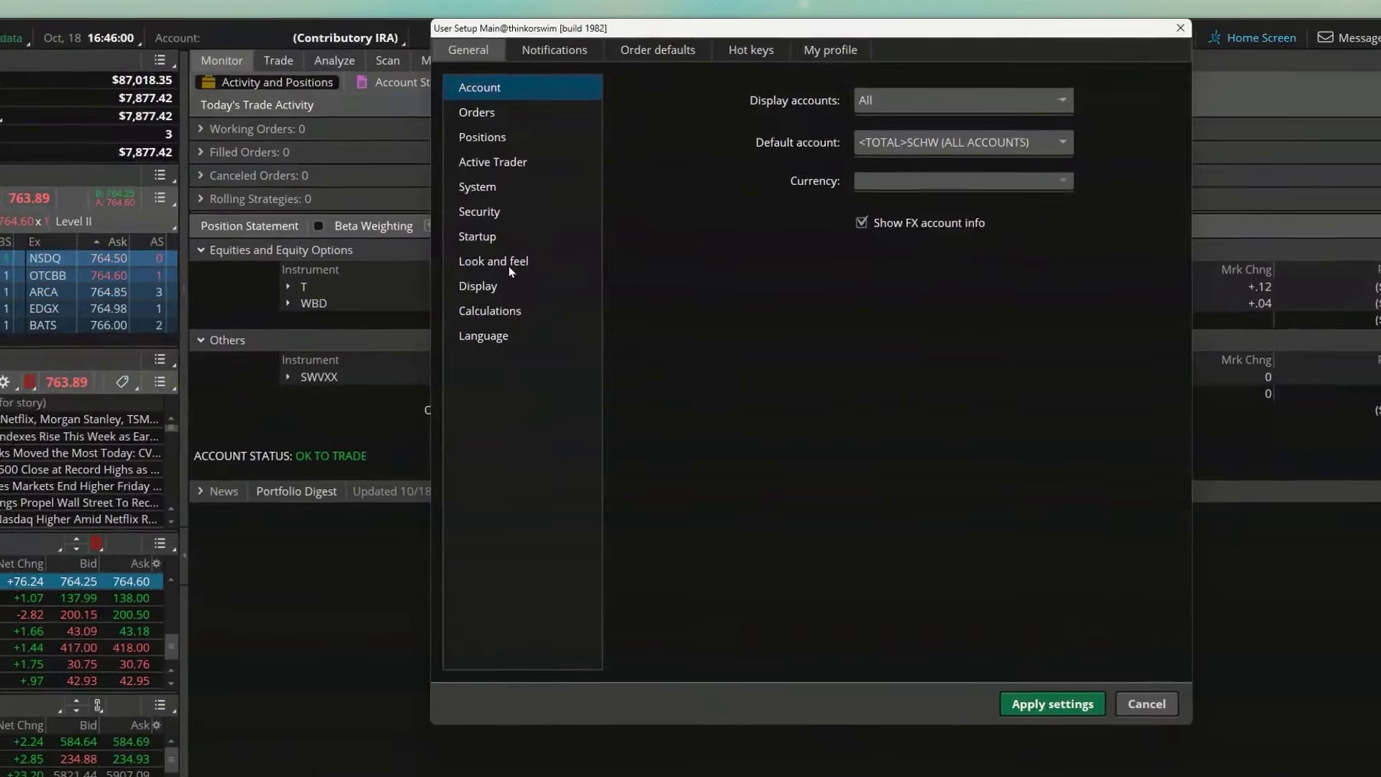
{"action": "left_click", "coordinate": [495, 211]}
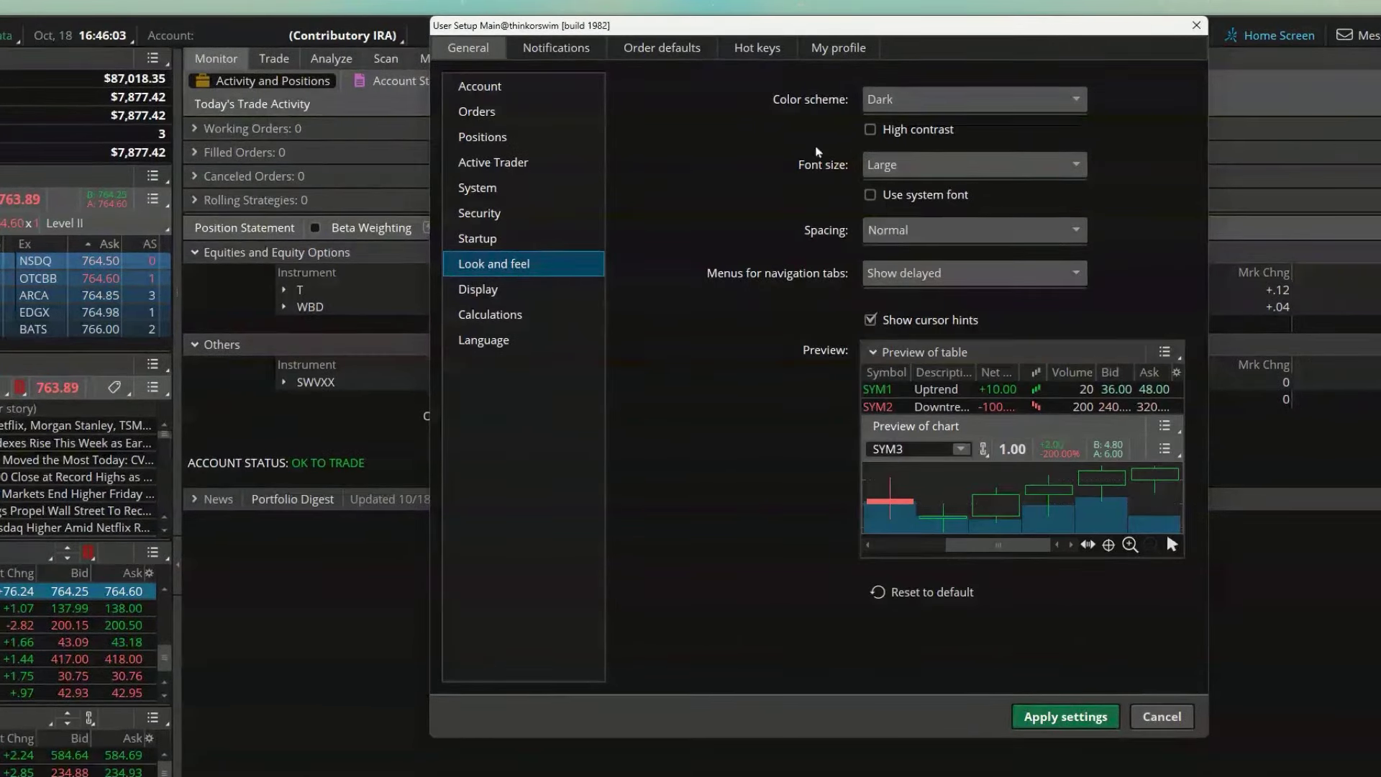
{"action": "left_click", "coordinate": [933, 96]}
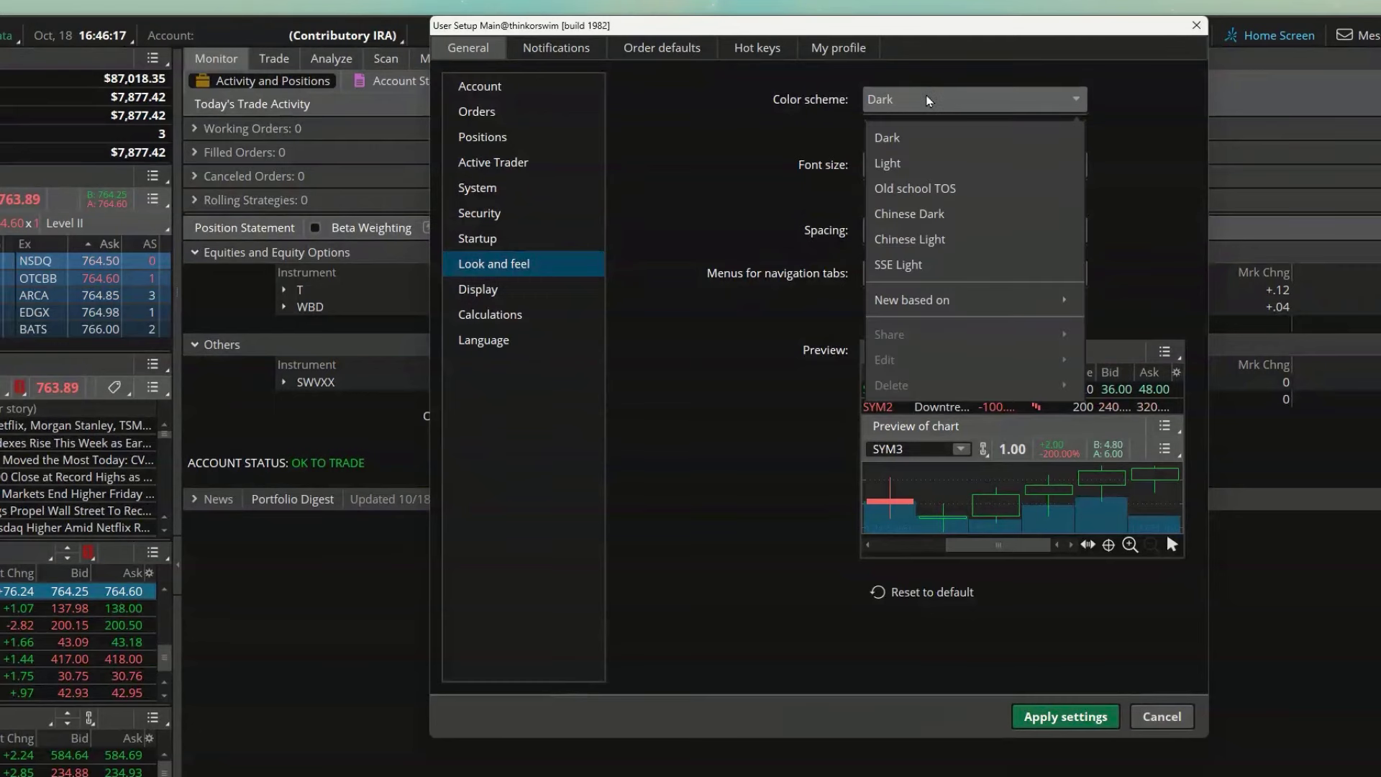
{"action": "left_click", "coordinate": [908, 173]}
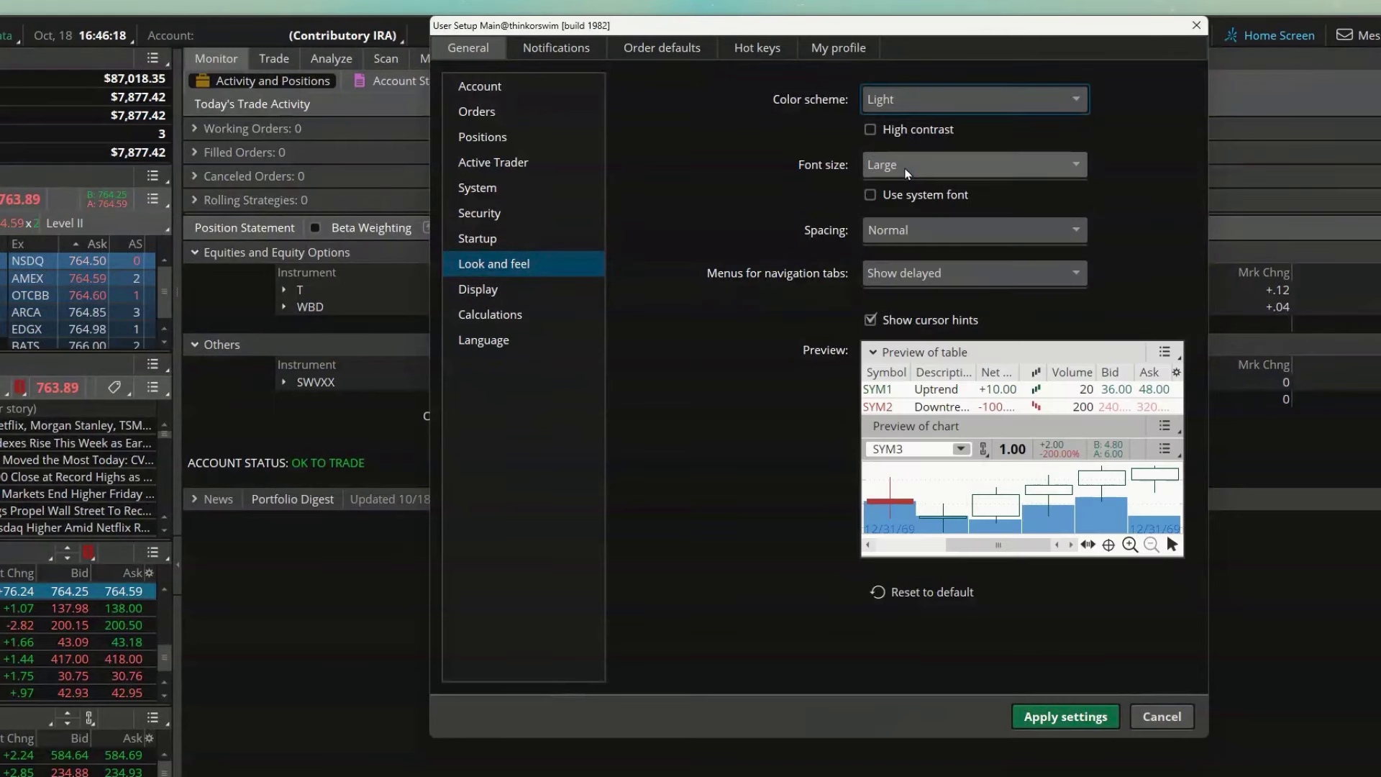
{"action": "left_click", "coordinate": [1063, 715]}
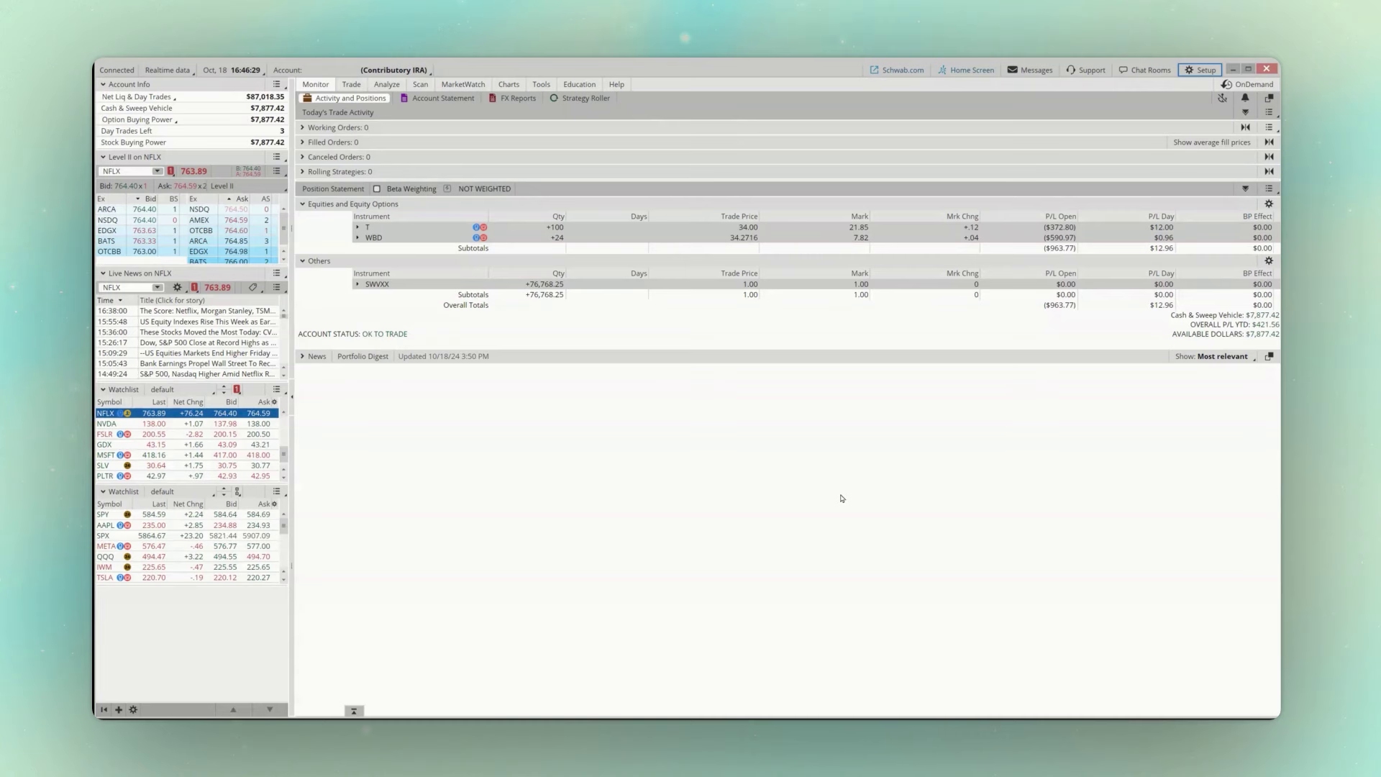
Step: Start a new color scheme based on Dark in the look and feel settings and review its color categories
{"action": "left_click", "coordinate": [1198, 69]}
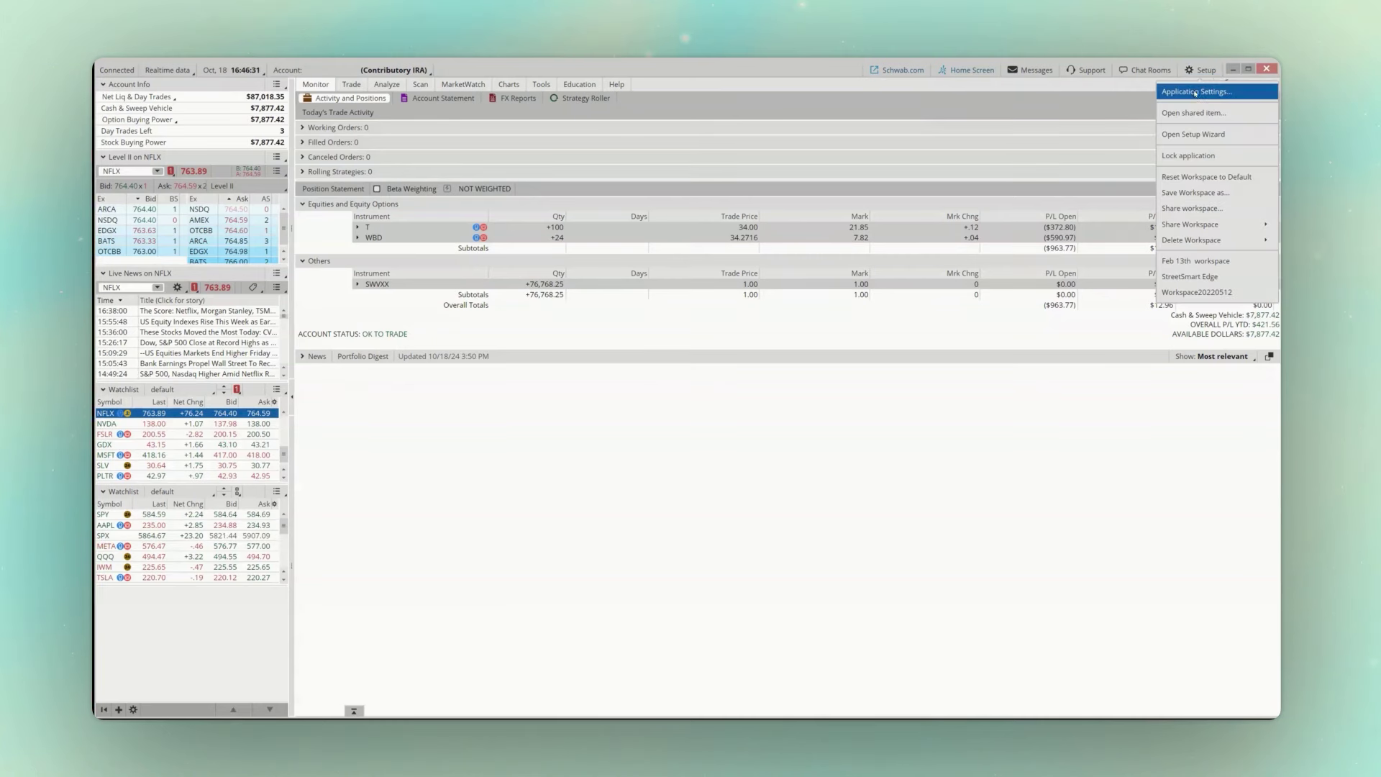
{"action": "left_click", "coordinate": [1194, 94]}
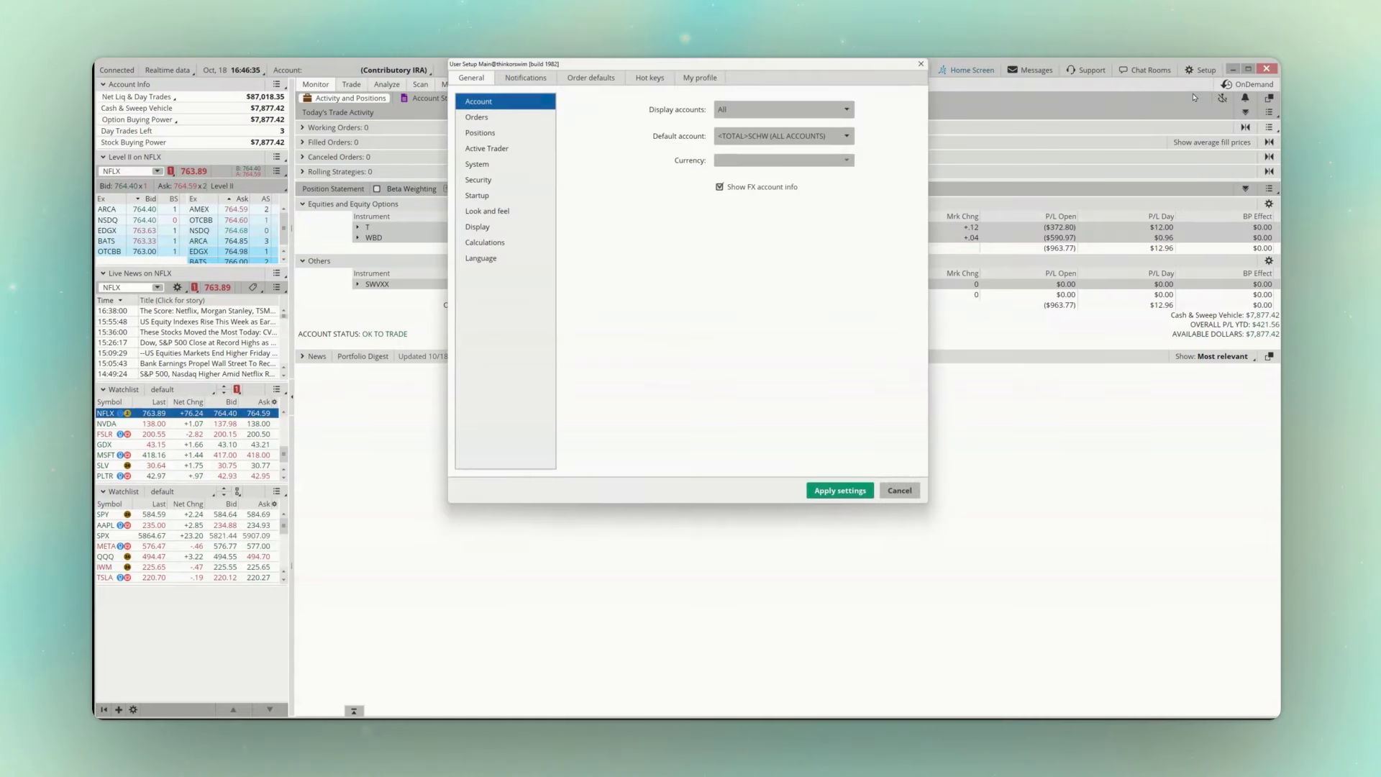
{"action": "left_click", "coordinate": [488, 210]}
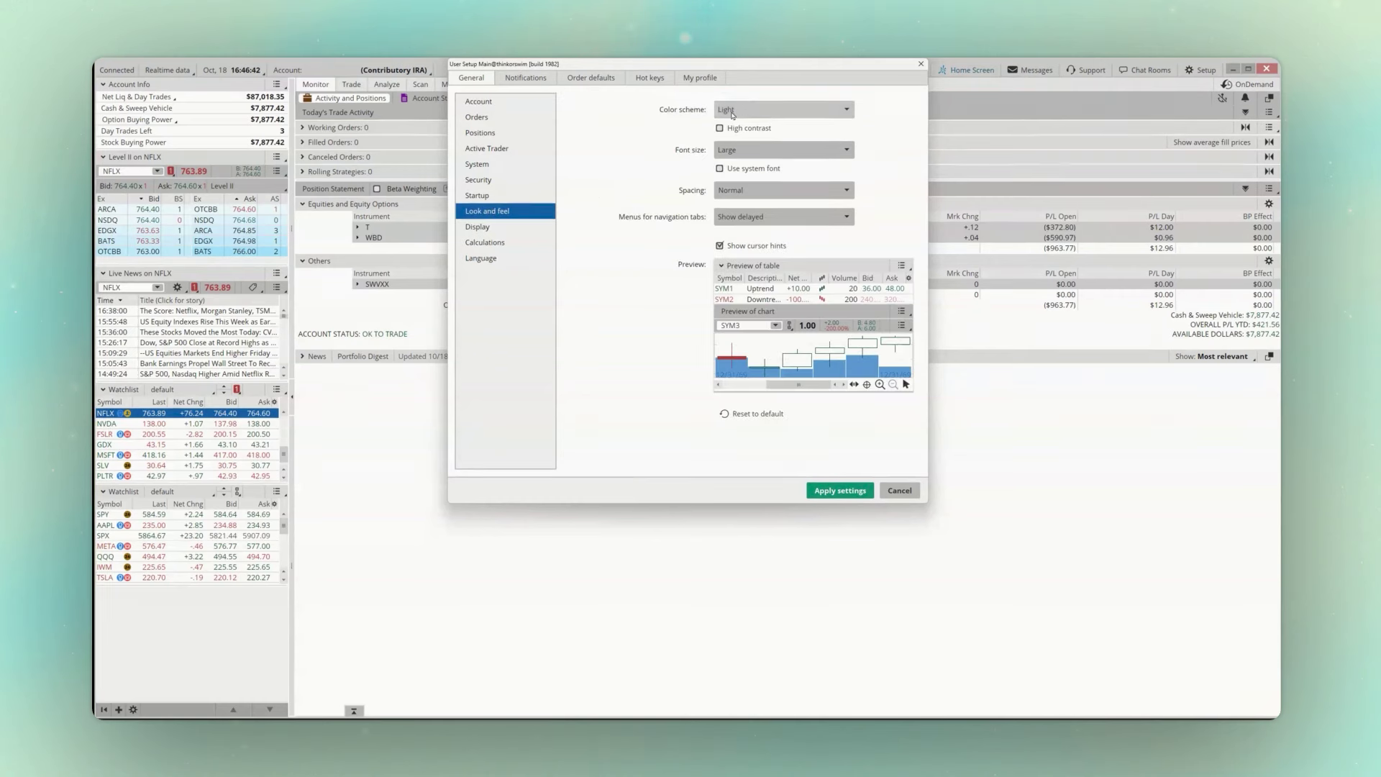
{"action": "left_click", "coordinate": [740, 110]}
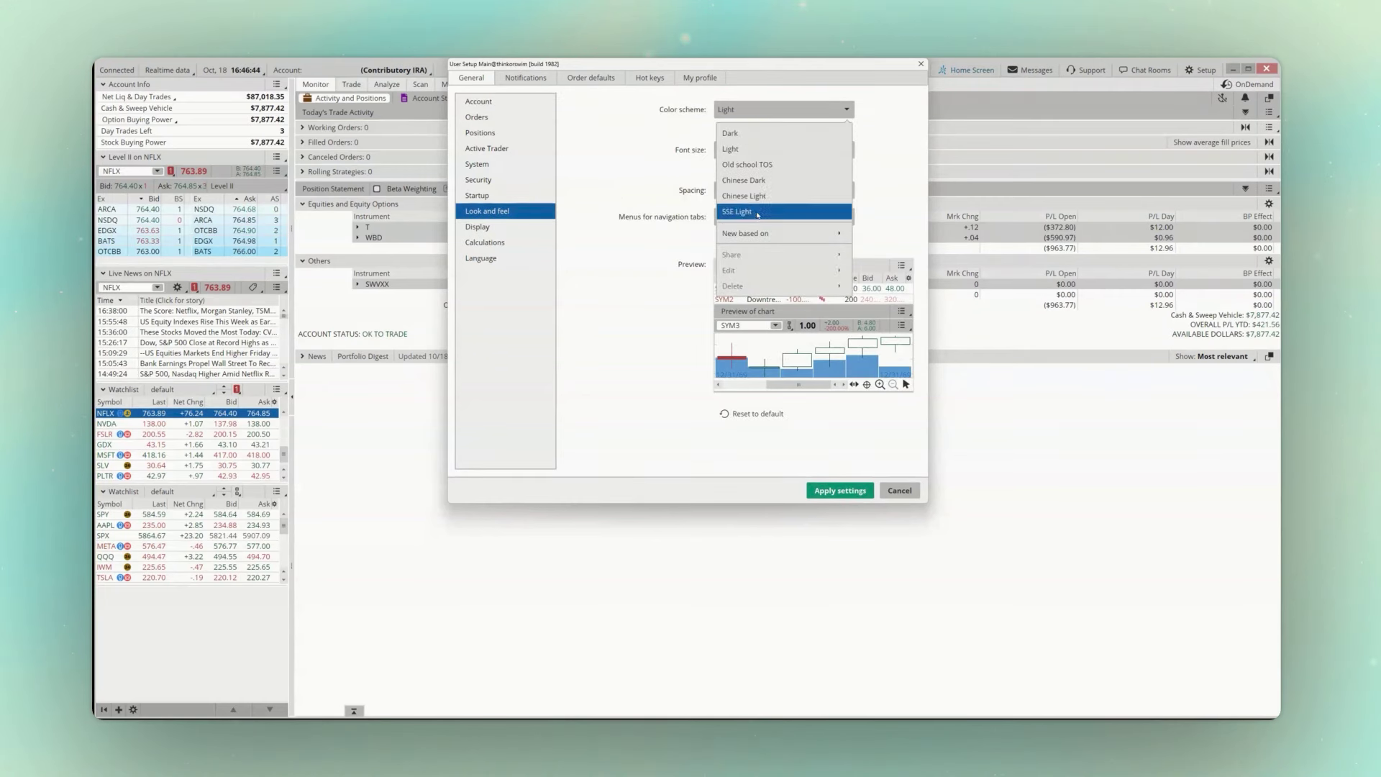
{"action": "mouse_move", "coordinate": [757, 237]}
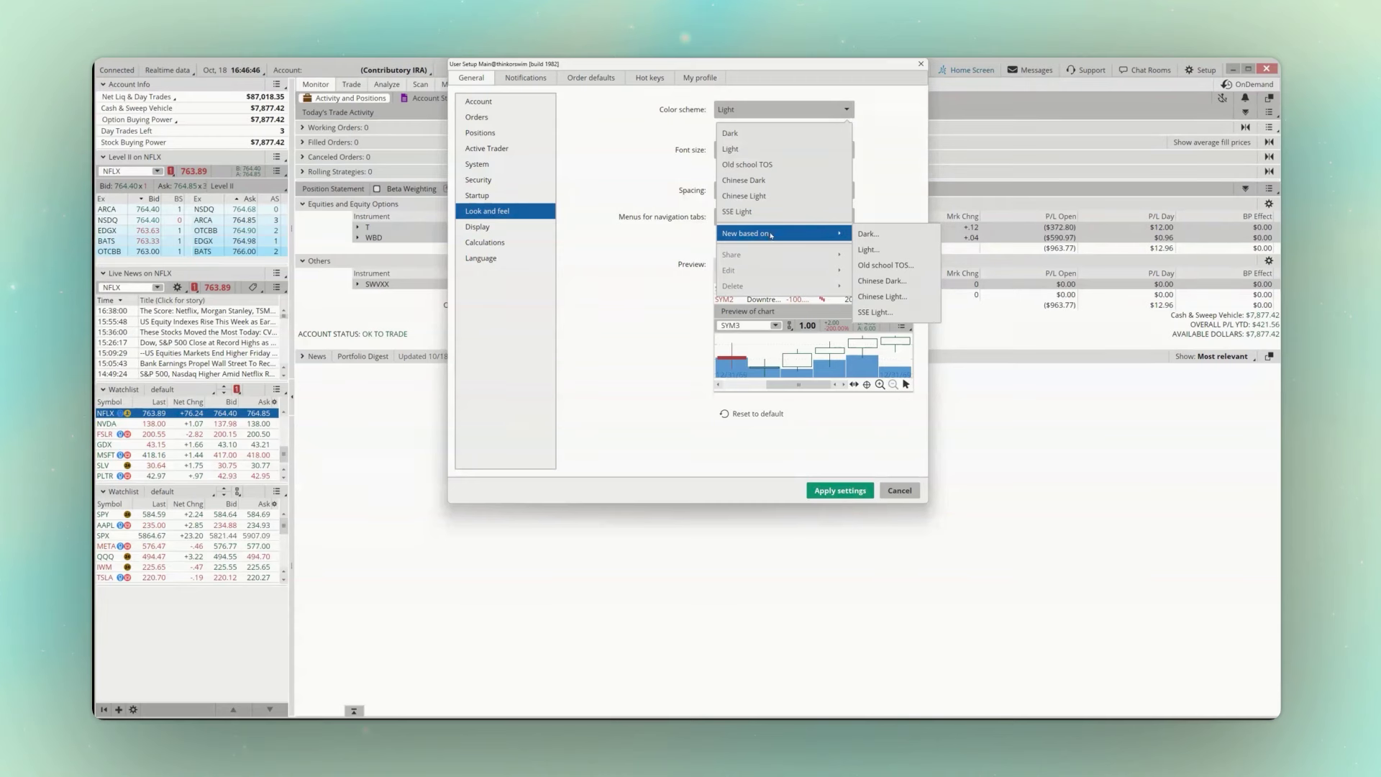
{"action": "left_click", "coordinate": [887, 239]}
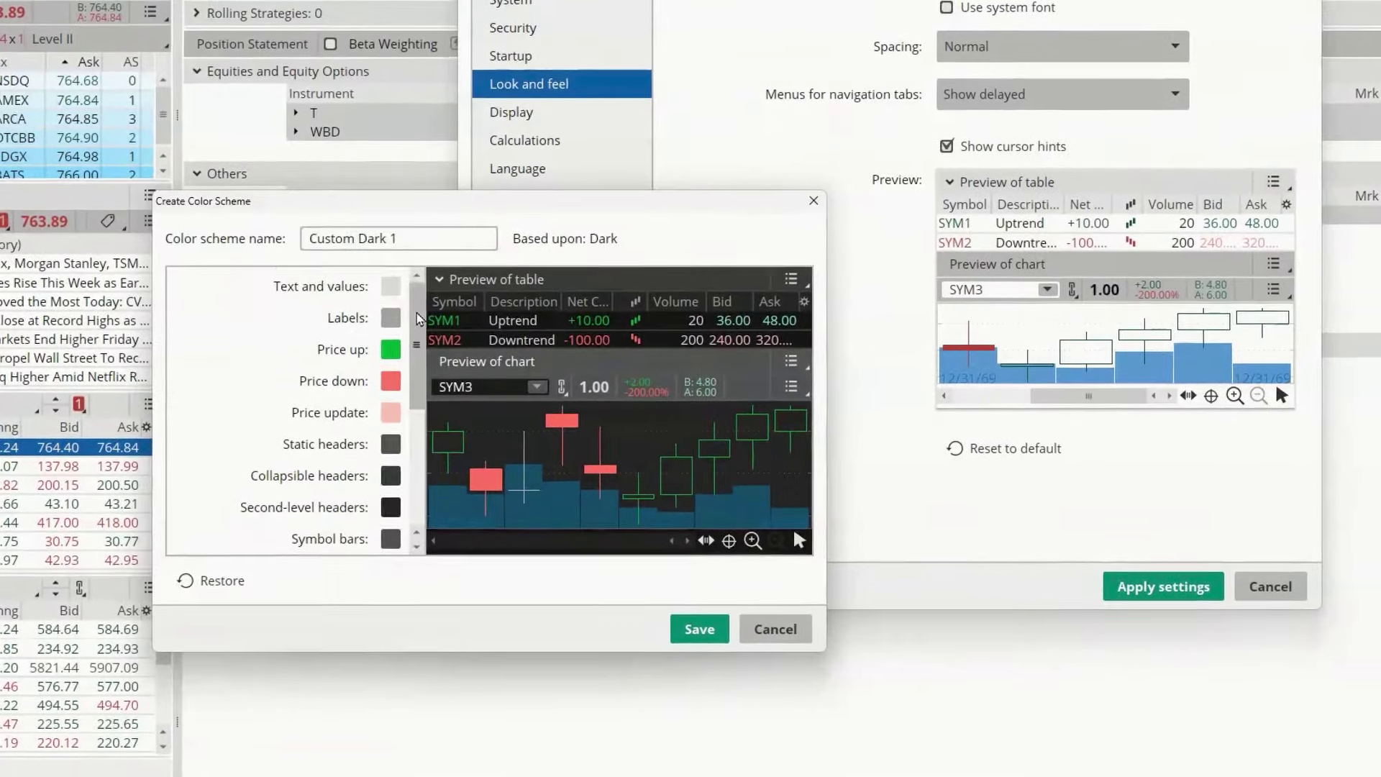
{"action": "scroll", "coordinate": [420, 437], "scroll_direction": "down", "scroll_amount": 5}
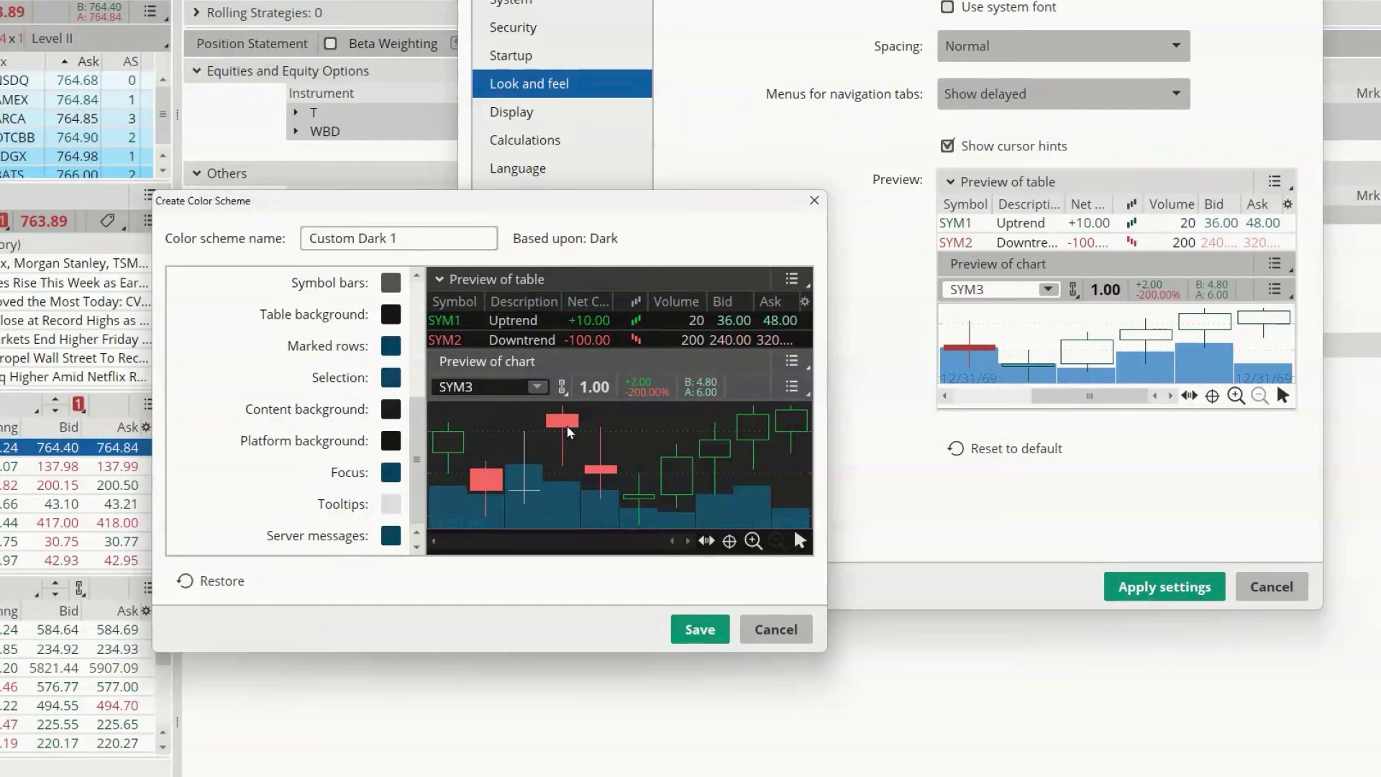
{"action": "left_click_drag", "start_coordinate": [416, 426], "coordinate": [416, 311]}
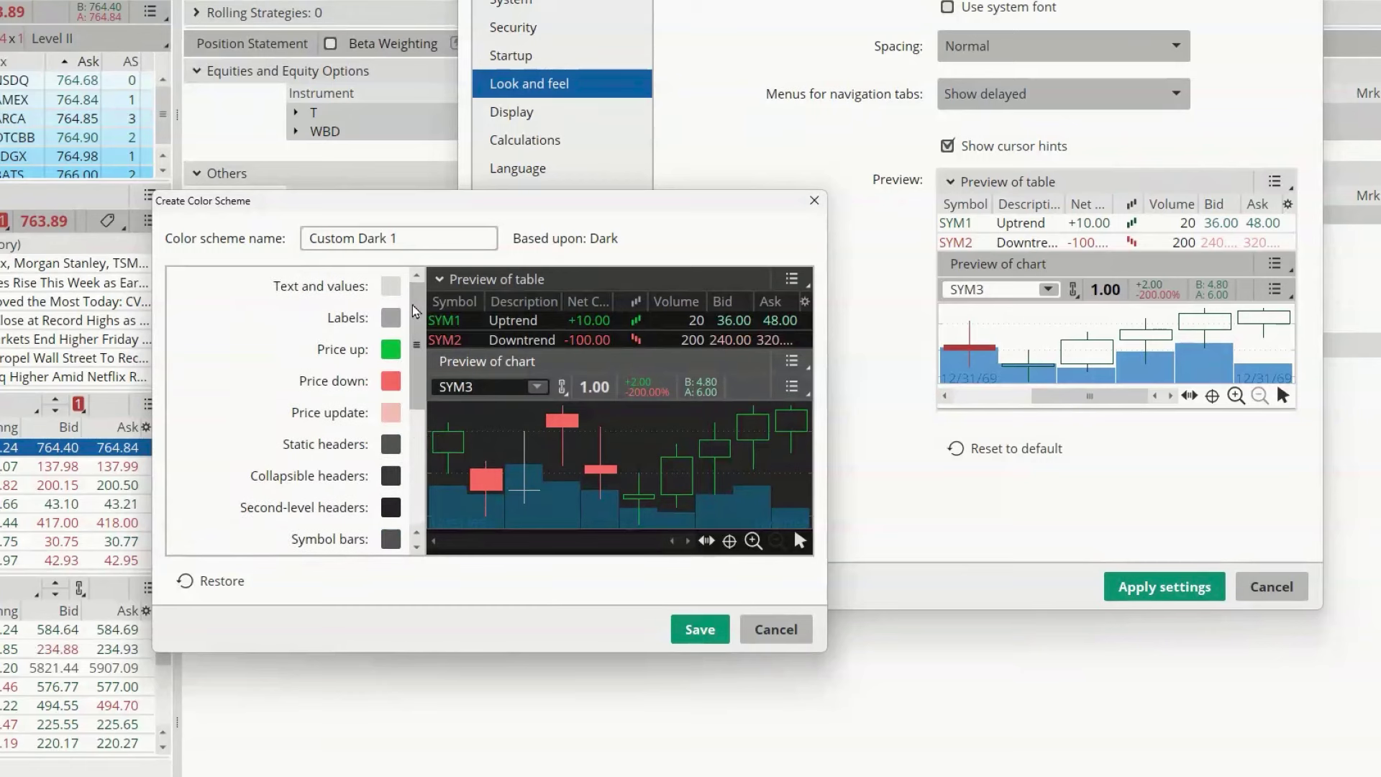
Step: Change the Price up color to light blue, name the color scheme "Blue candles" and save it
{"action": "left_click", "coordinate": [393, 357]}
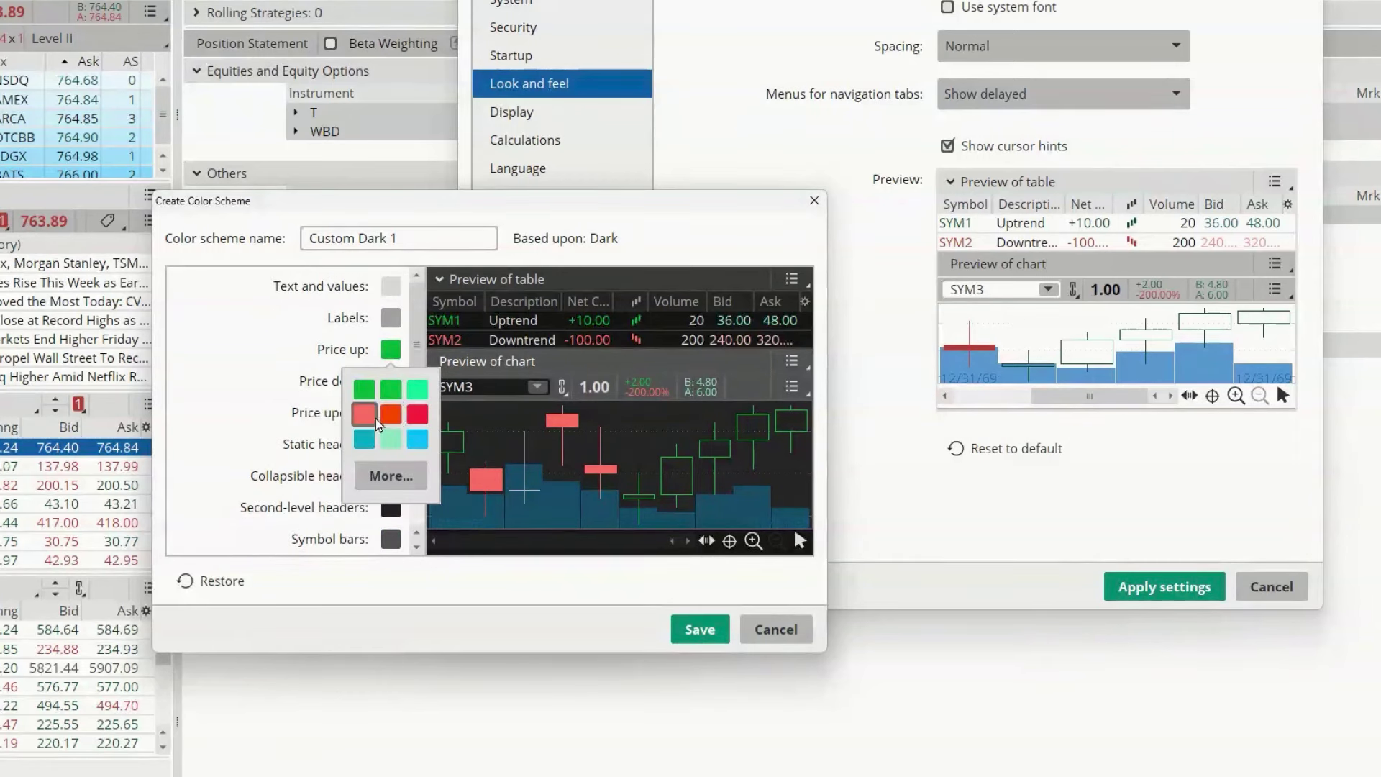
{"action": "left_click", "coordinate": [417, 440]}
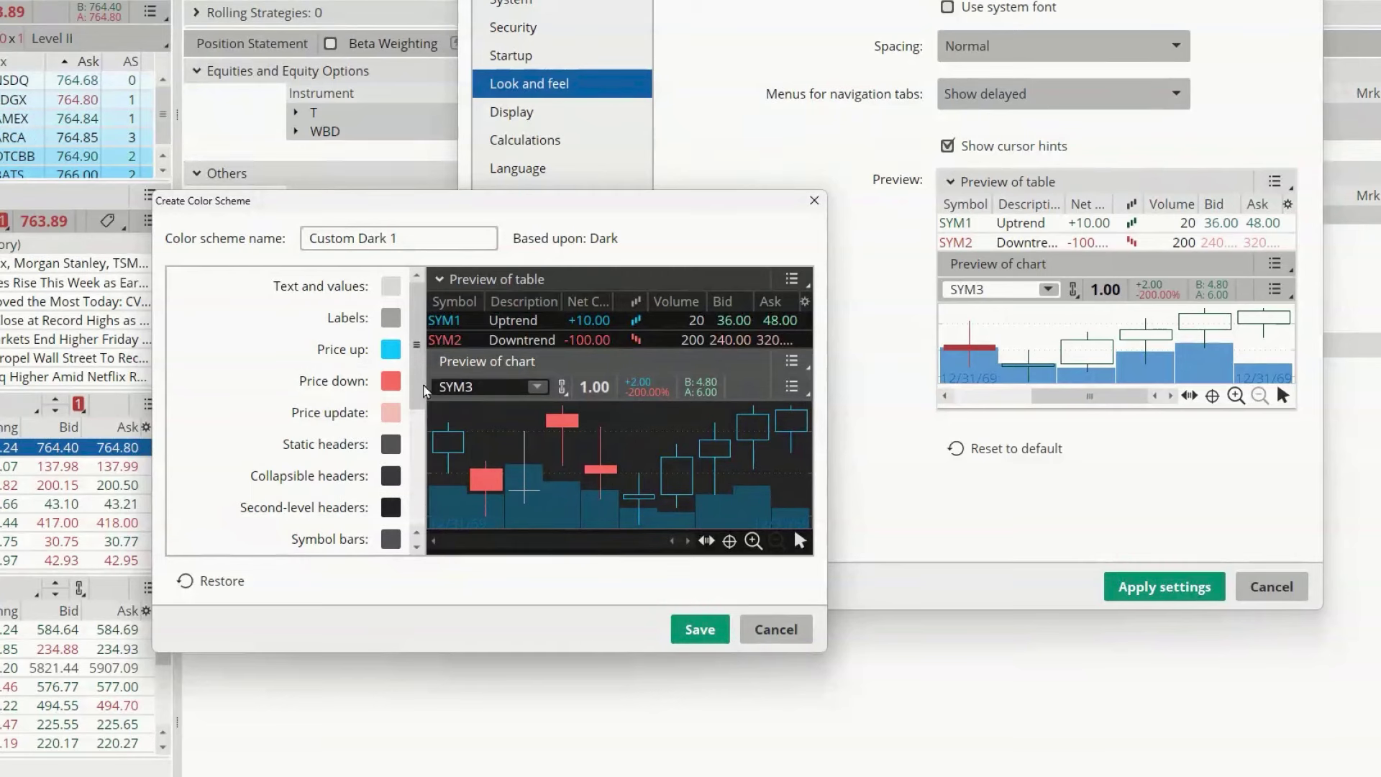
{"action": "triple_click", "coordinate": [334, 245]}
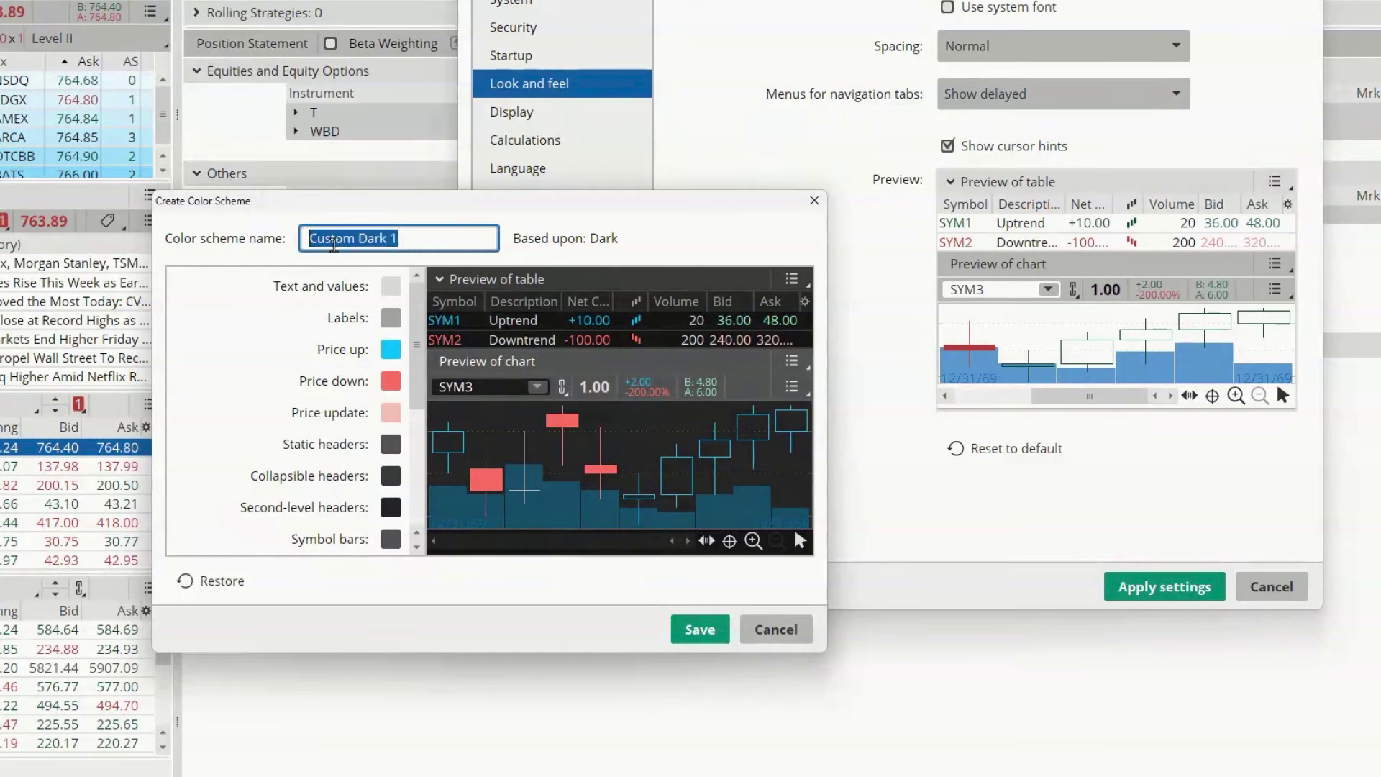
{"action": "type", "text": "Blue candles"}
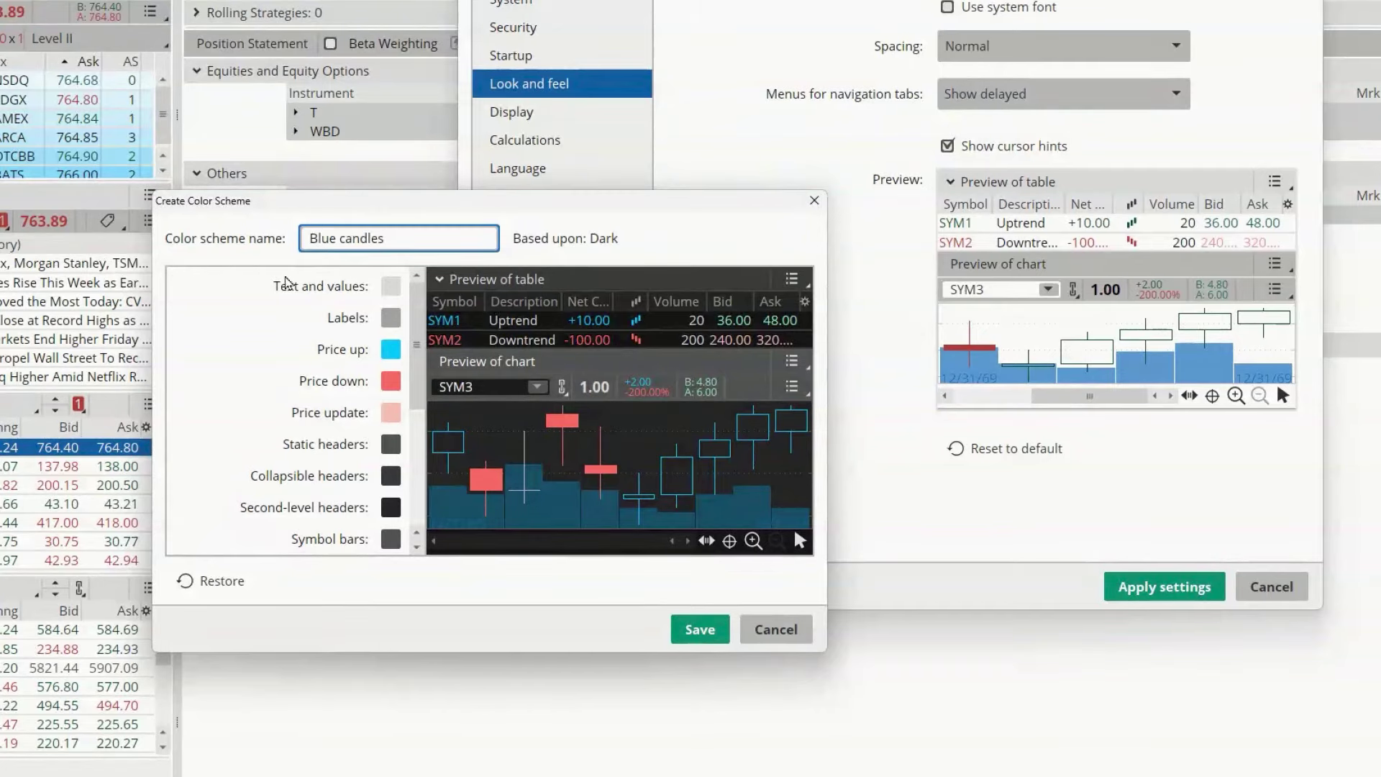
{"action": "left_click", "coordinate": [683, 626]}
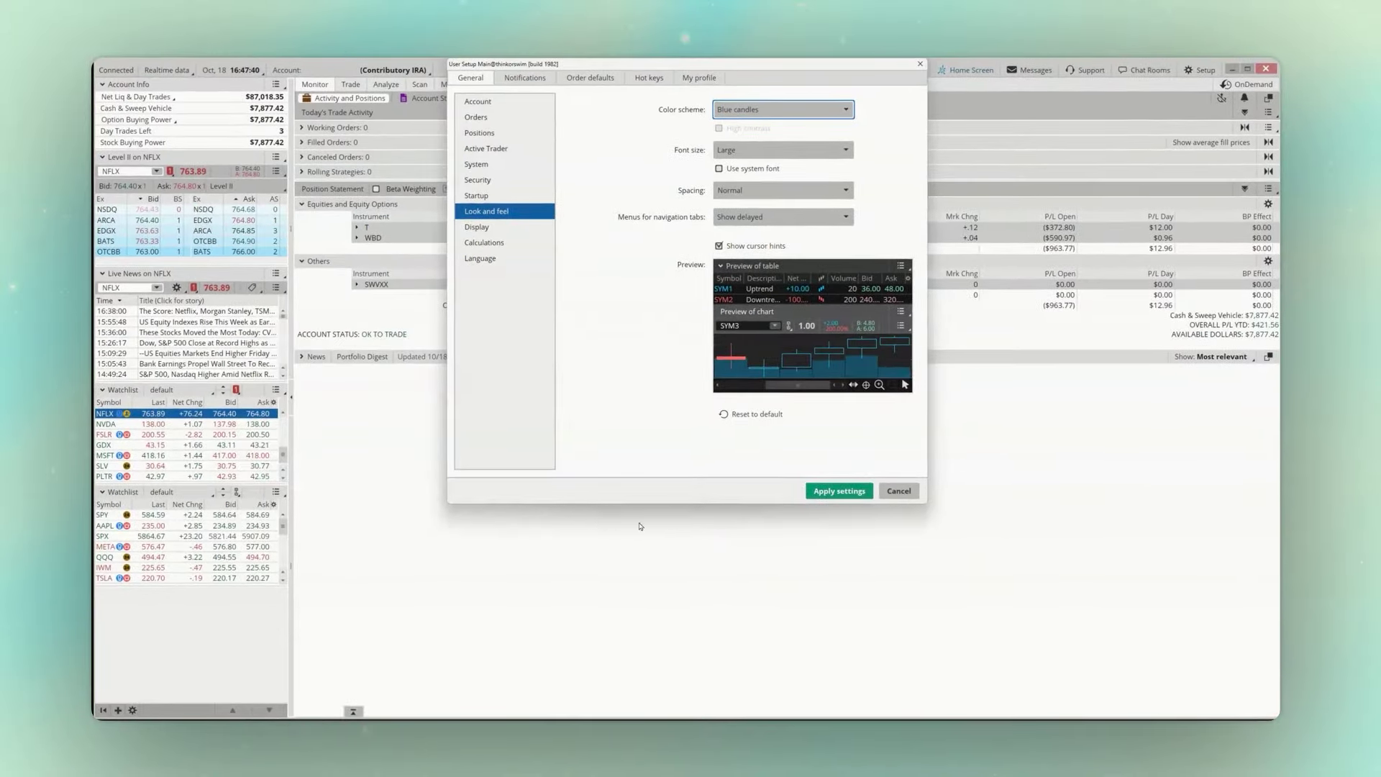
Step: Apply the Blue candles color scheme and check it on the NFLX charts and the account's activity and positions
{"action": "left_click", "coordinate": [849, 492]}
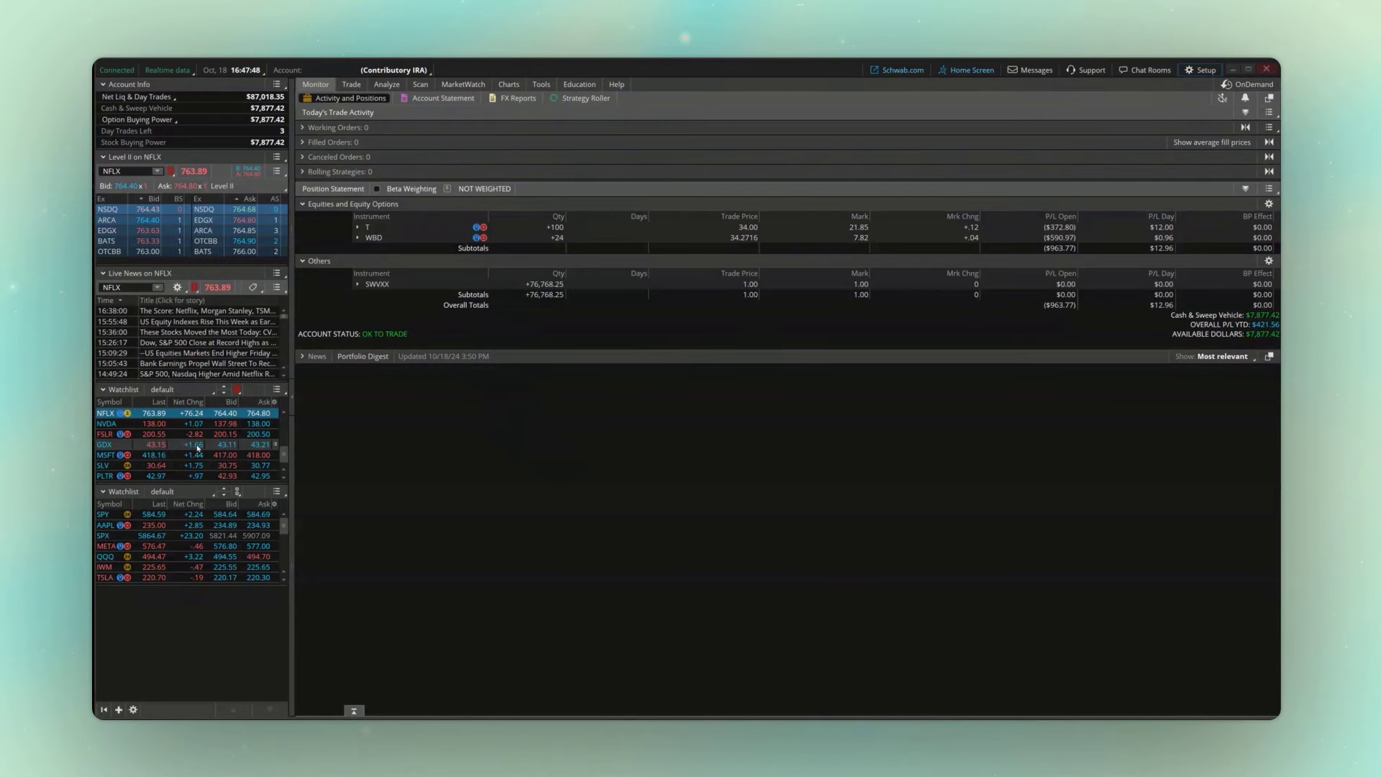
{"action": "left_click", "coordinate": [508, 84]}
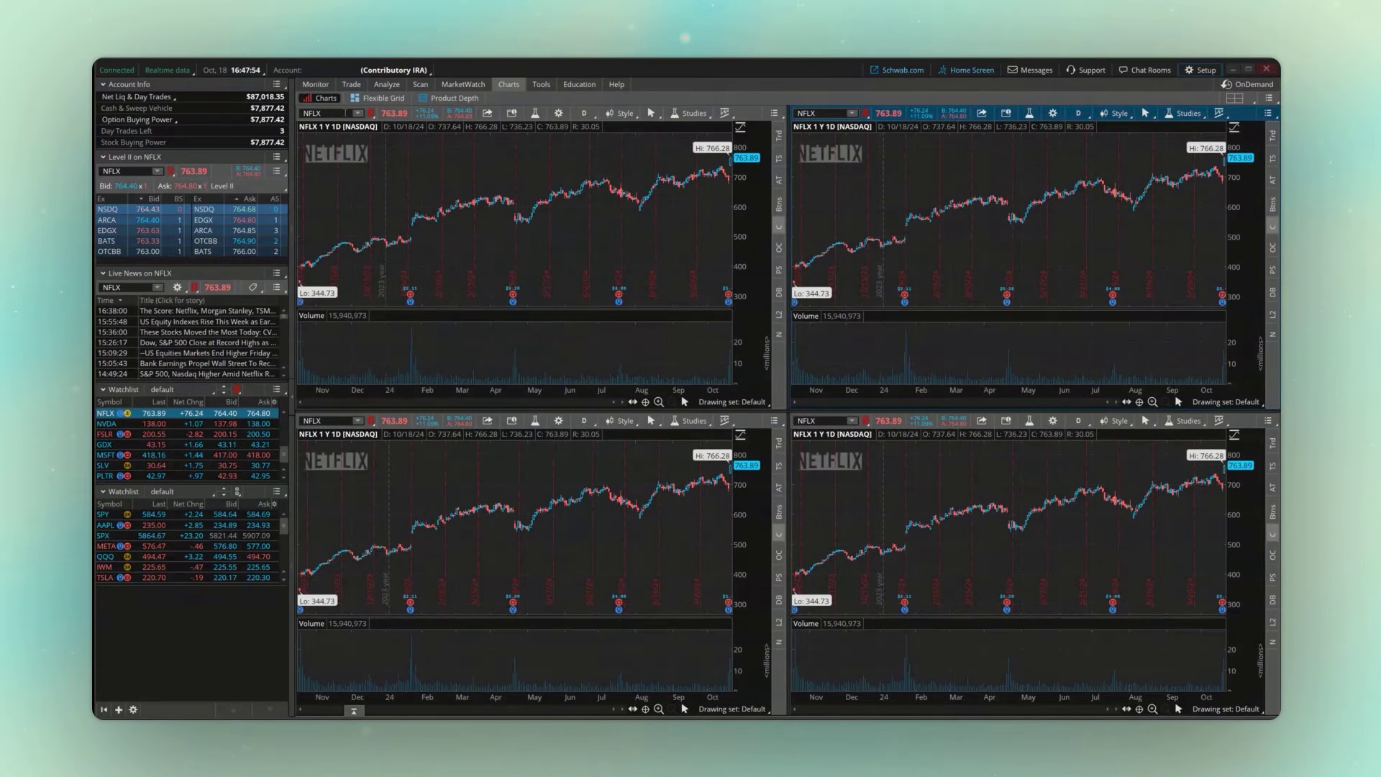
{"action": "left_click", "coordinate": [321, 88]}
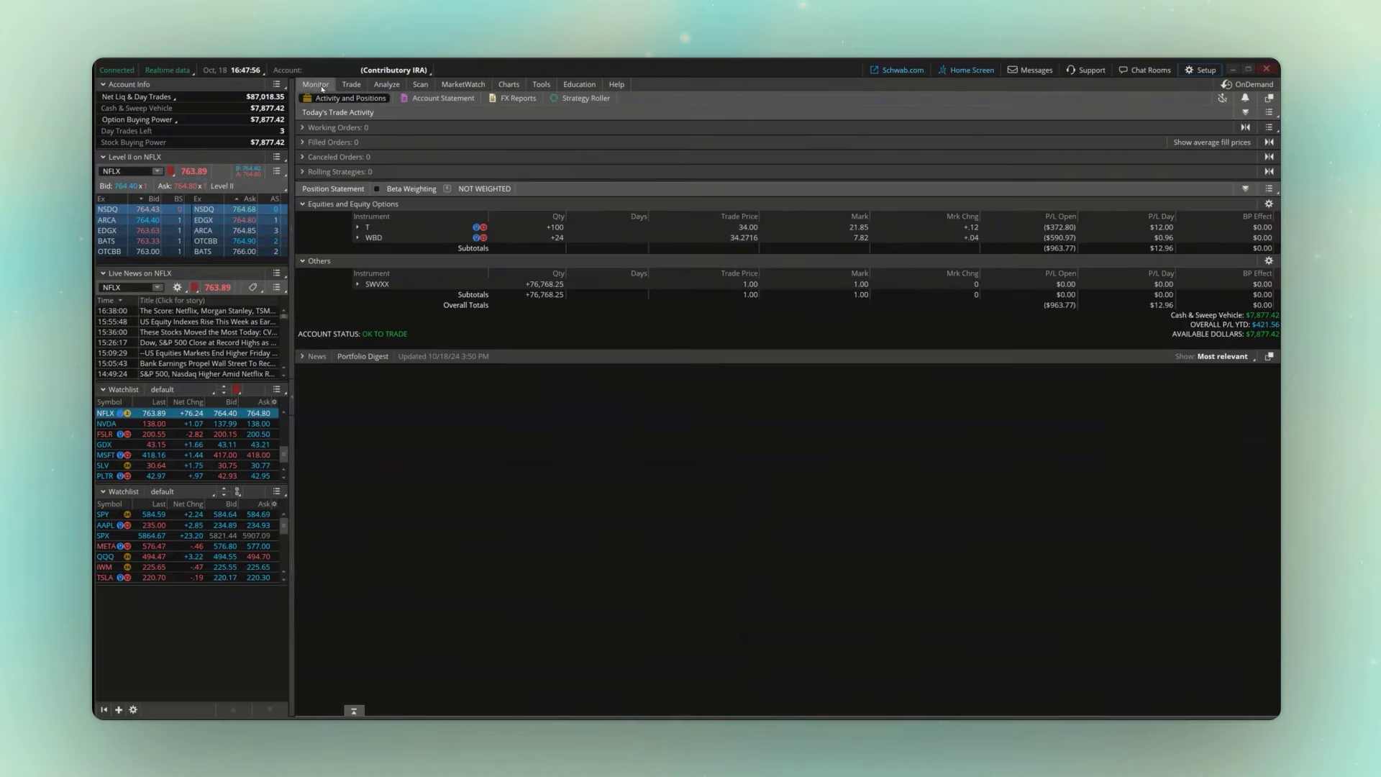
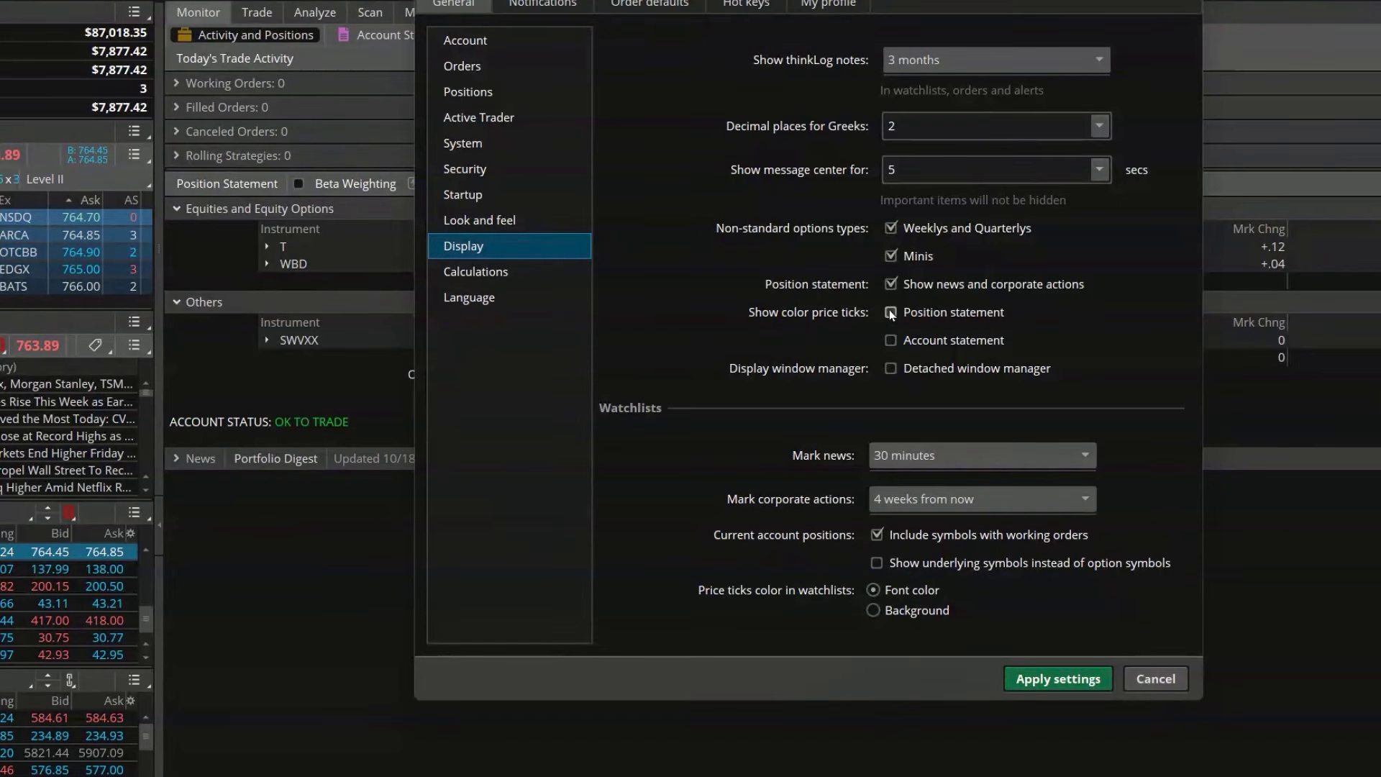
Step: Enable color price ticks for the position statement and account statement in the display settings, and apply the settings
{"action": "left_click", "coordinate": [896, 312]}
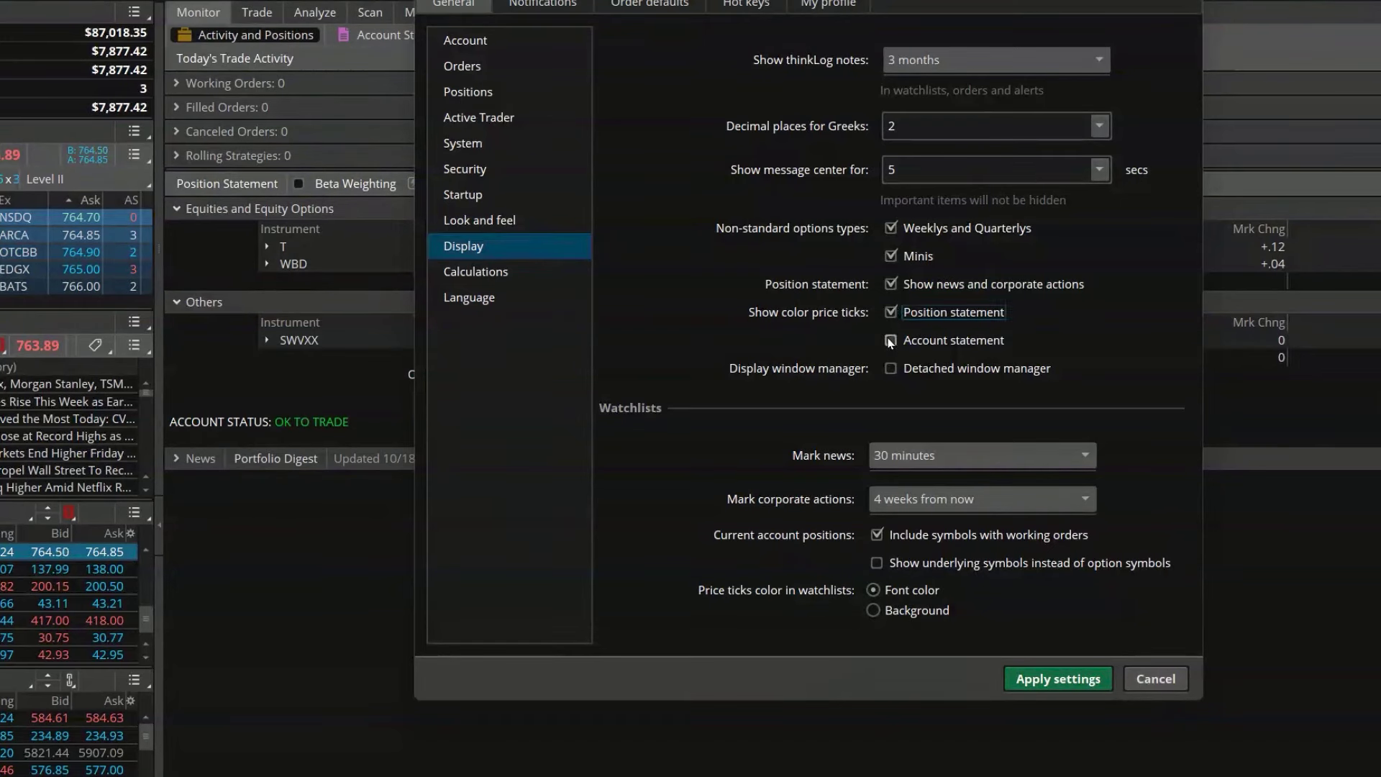
{"action": "left_click", "coordinate": [891, 341]}
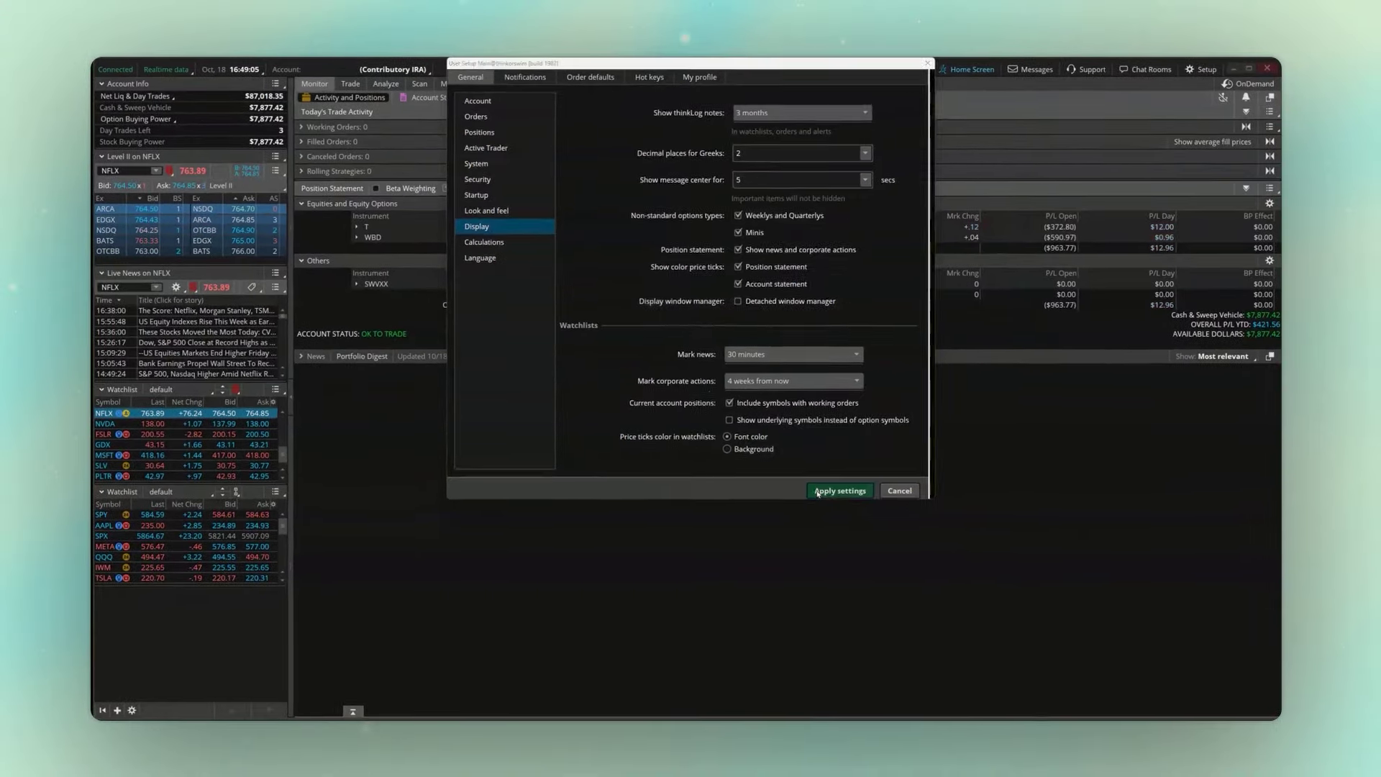
{"action": "left_click", "coordinate": [828, 501]}
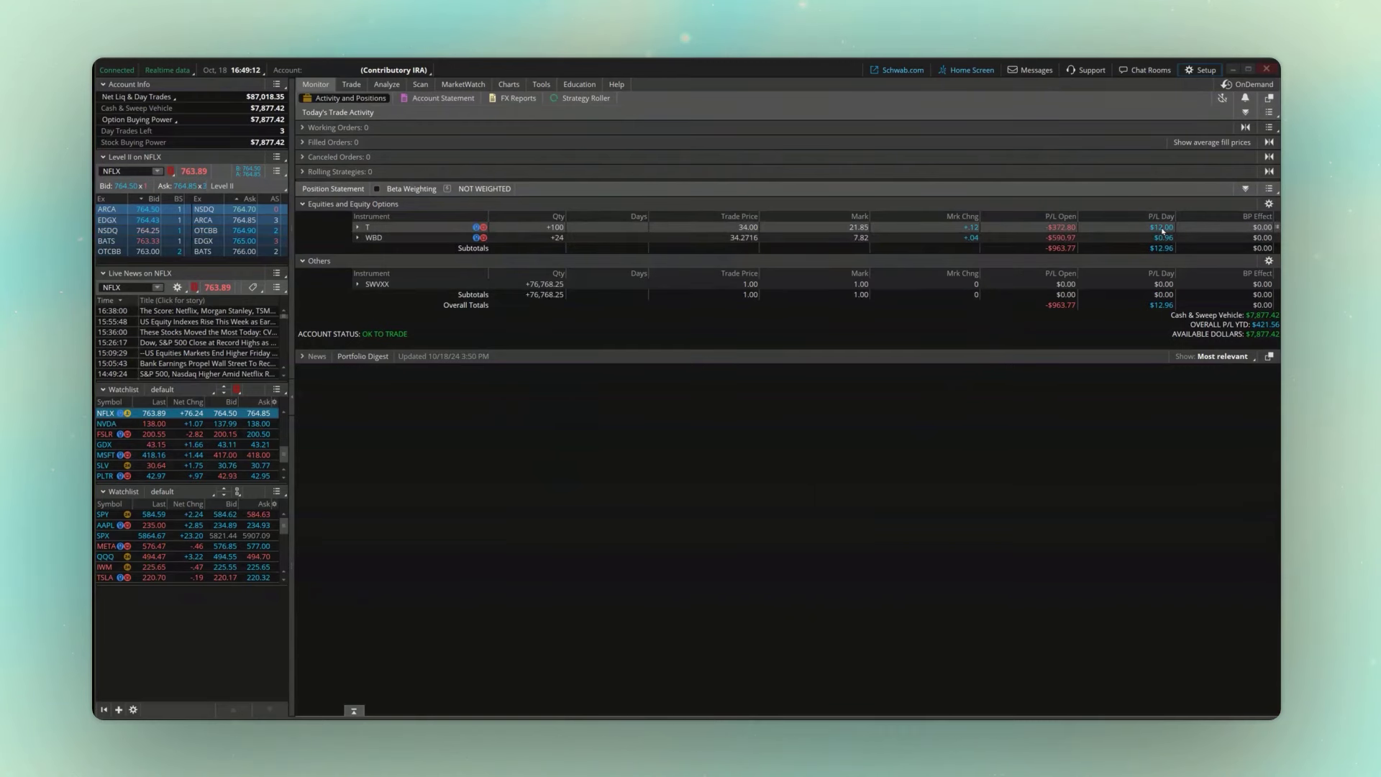
Step: Change the application's look and feel to the Dark color scheme and apply the settings
{"action": "left_click", "coordinate": [1198, 70]}
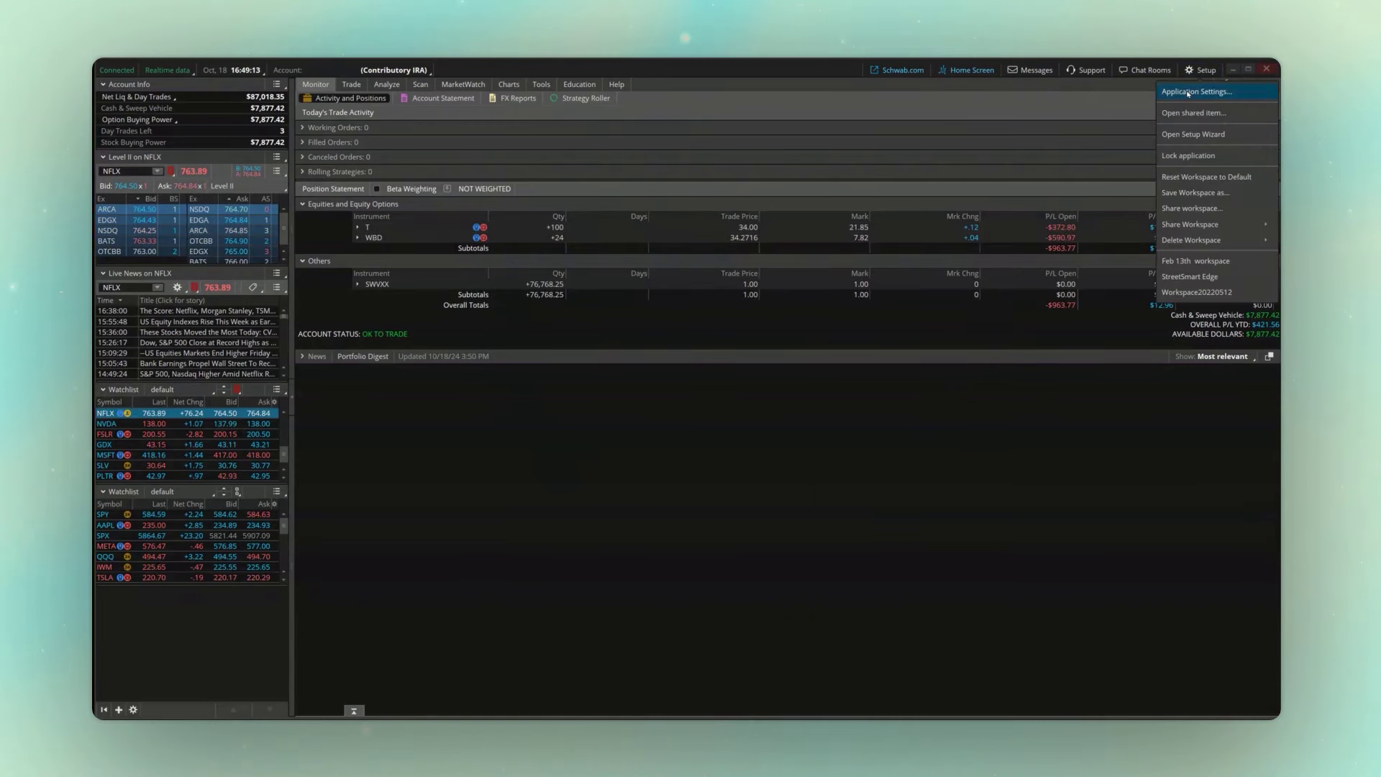
{"action": "left_click", "coordinate": [1188, 92]}
{"action": "left_click", "coordinate": [487, 211]}
{"action": "left_click", "coordinate": [775, 110]}
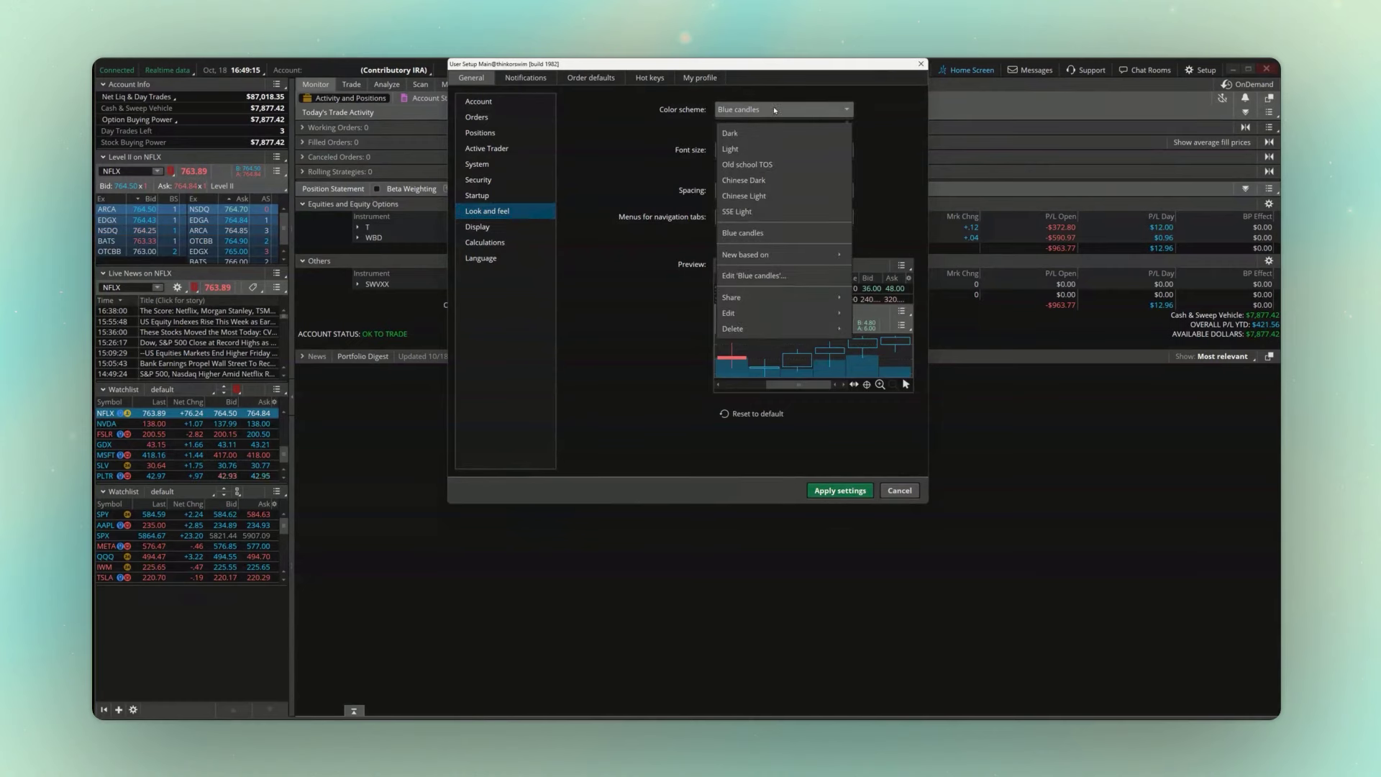
{"action": "left_click", "coordinate": [759, 134]}
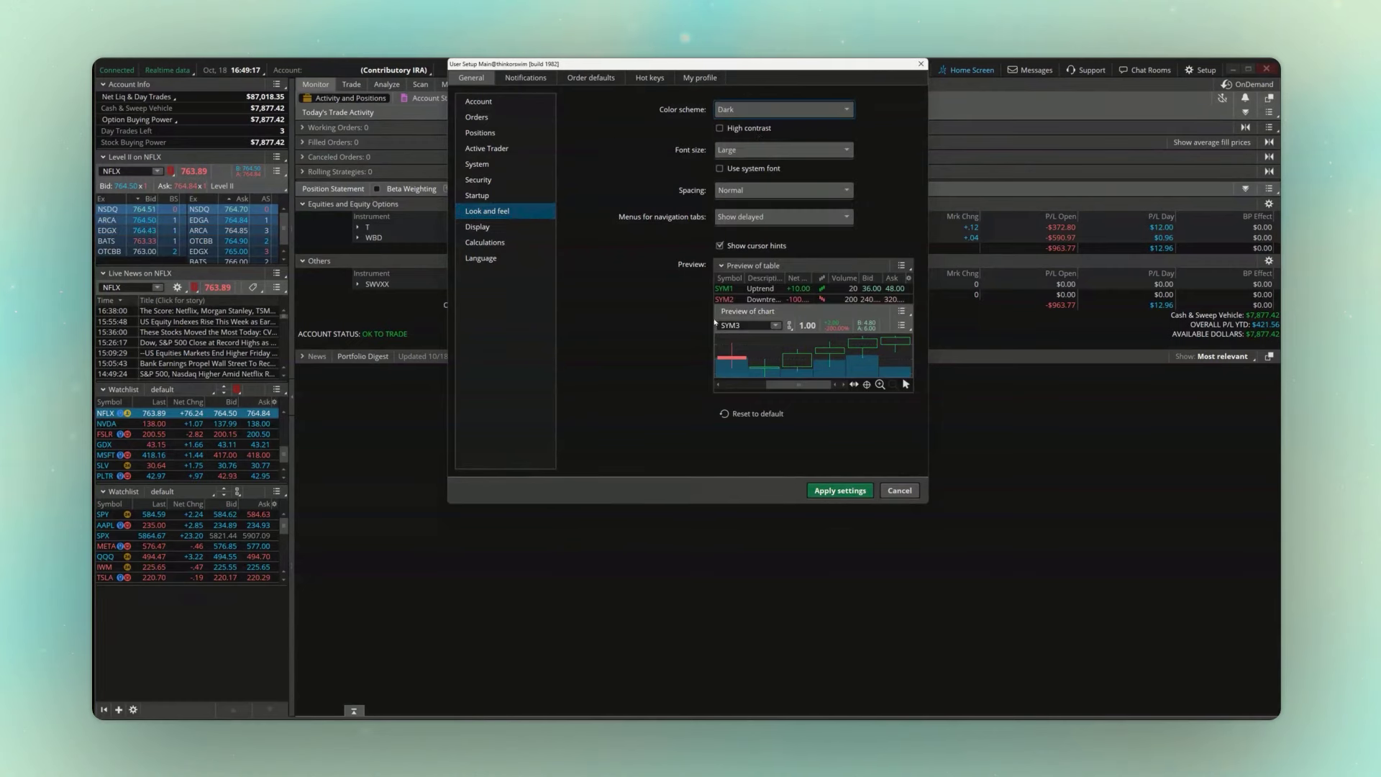
{"action": "left_click", "coordinate": [833, 491]}
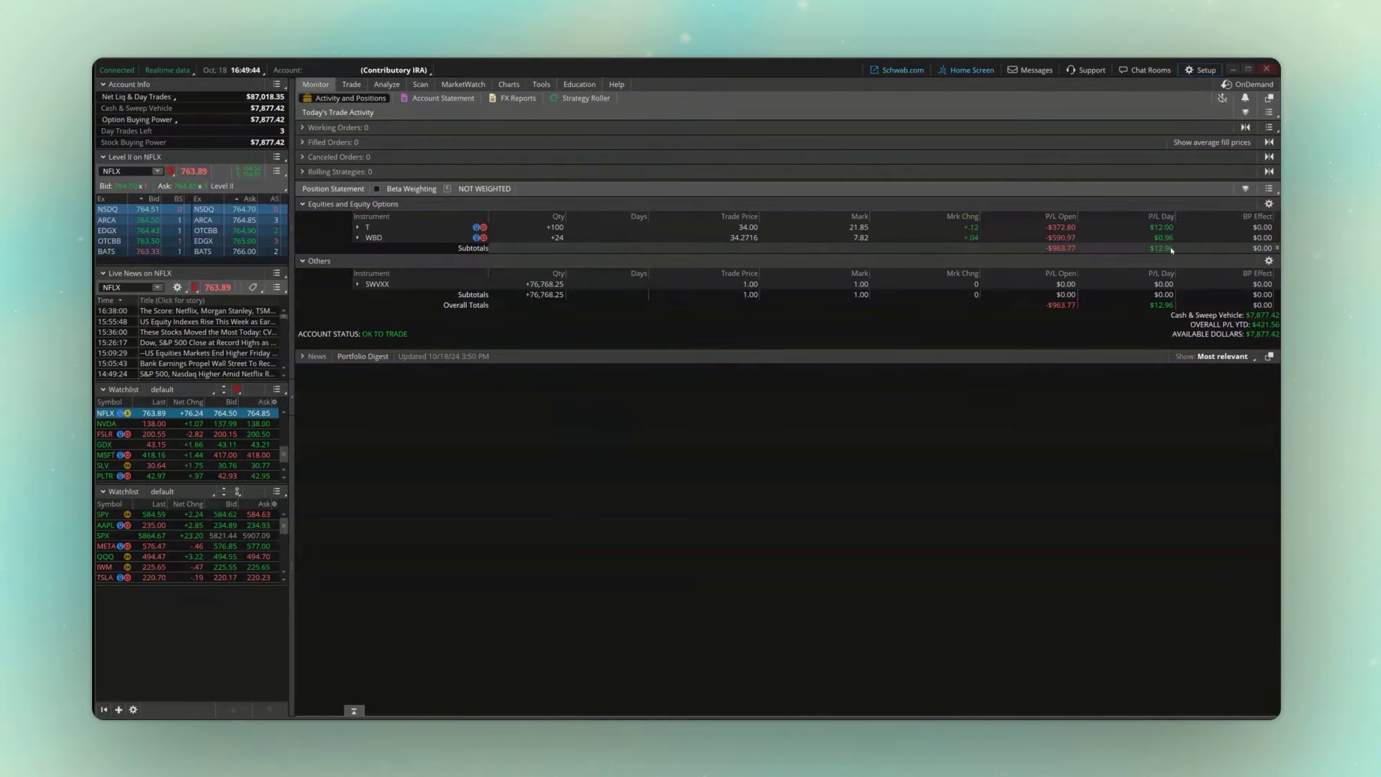
Step: Review the general application settings for orders, positions, Active Trader, system, security and startup
{"action": "left_click", "coordinate": [1202, 70]}
{"action": "left_click", "coordinate": [1189, 90]}
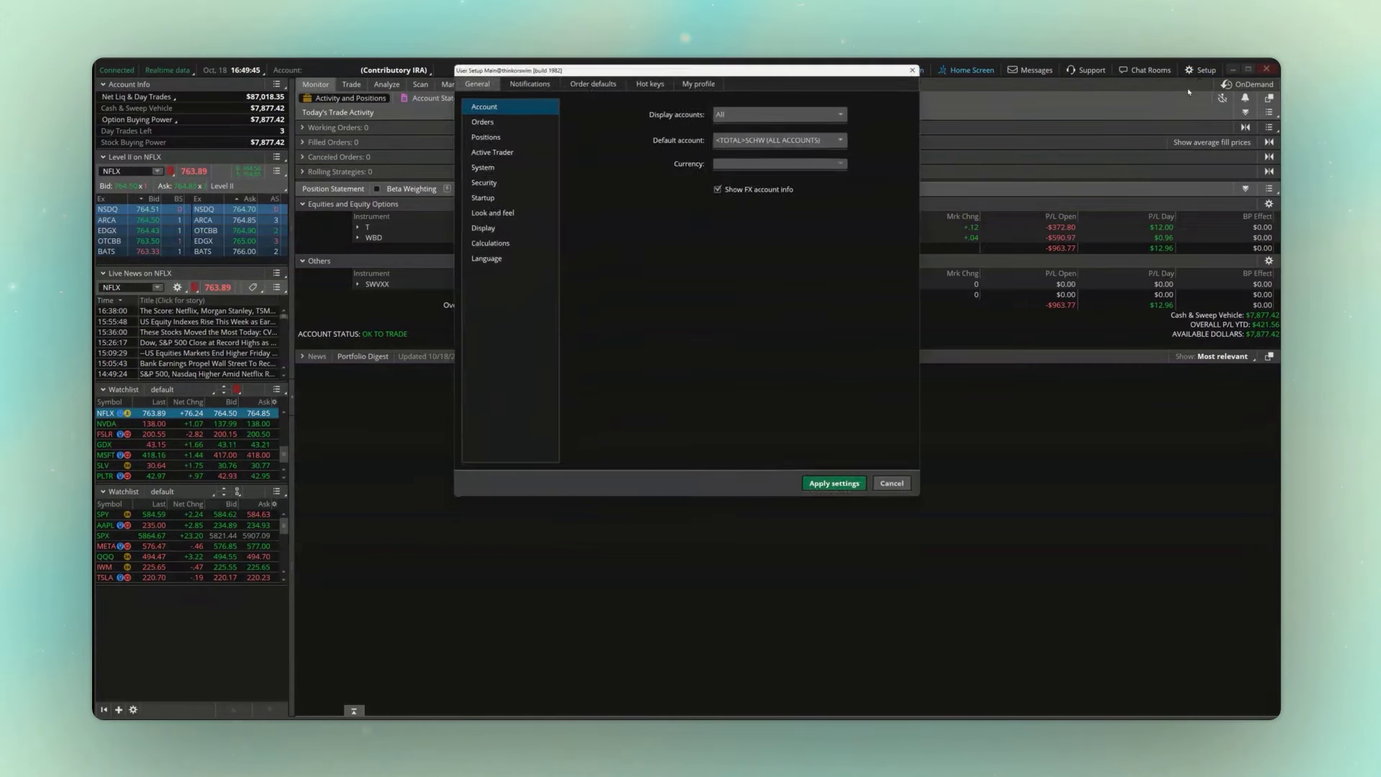
{"action": "left_click", "coordinate": [486, 117]}
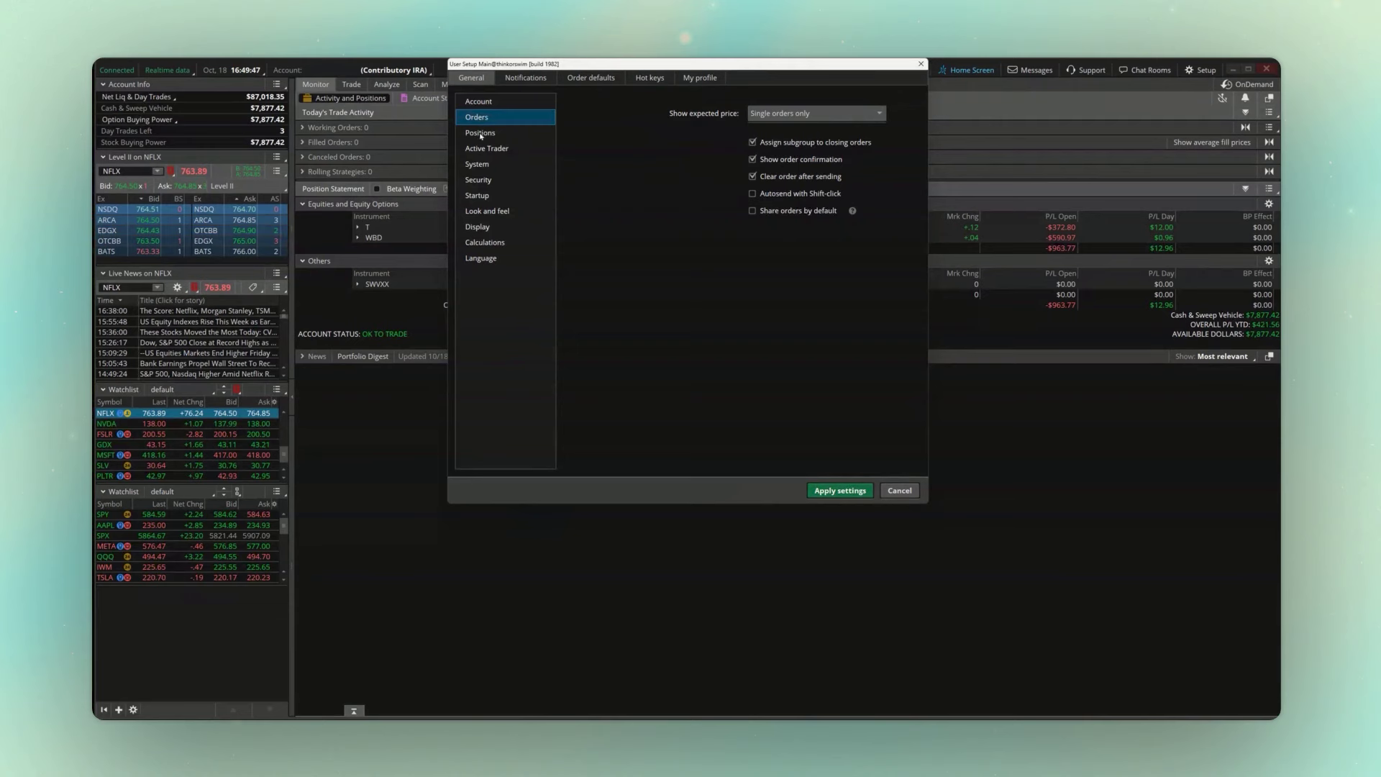
{"action": "left_click", "coordinate": [481, 134]}
{"action": "left_click", "coordinate": [487, 151]}
{"action": "left_click", "coordinate": [484, 164]}
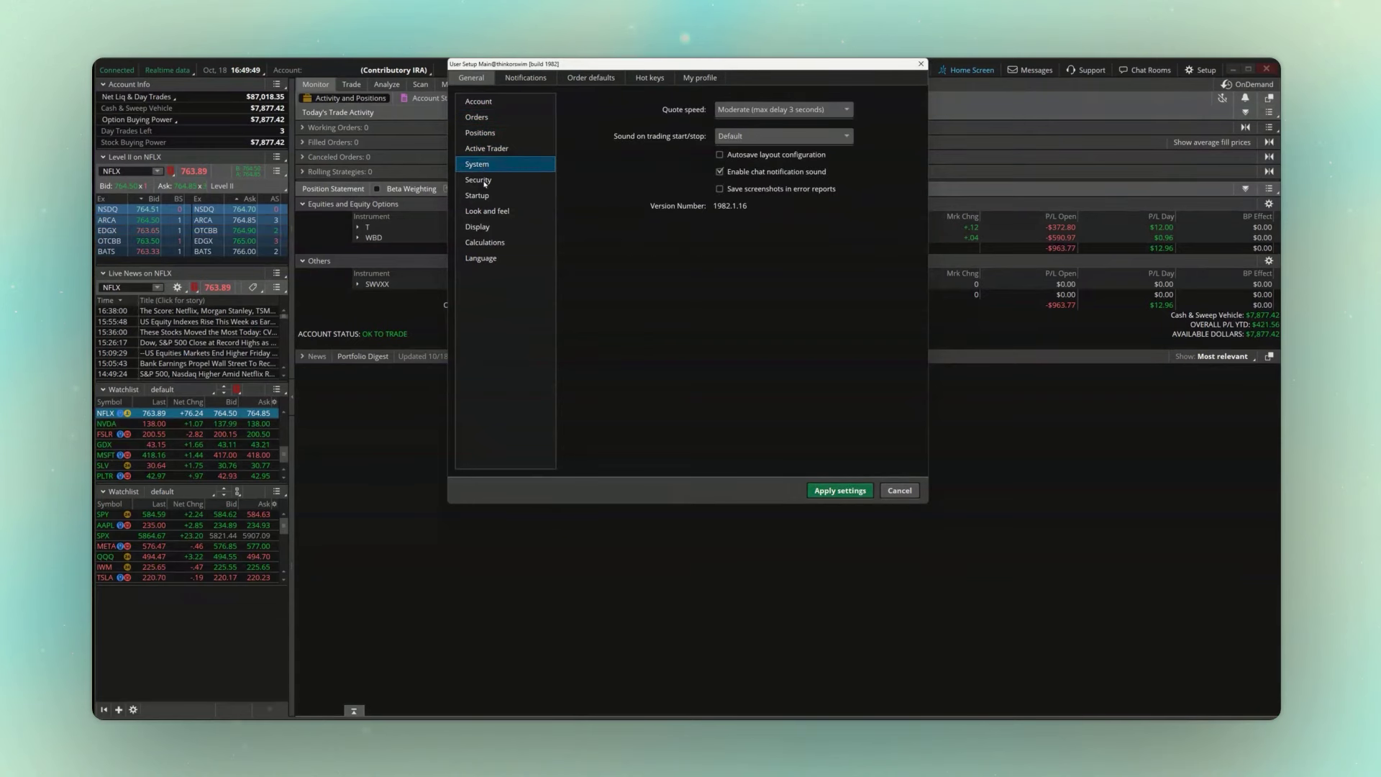
{"action": "left_click", "coordinate": [484, 180]}
{"action": "left_click", "coordinate": [484, 197]}
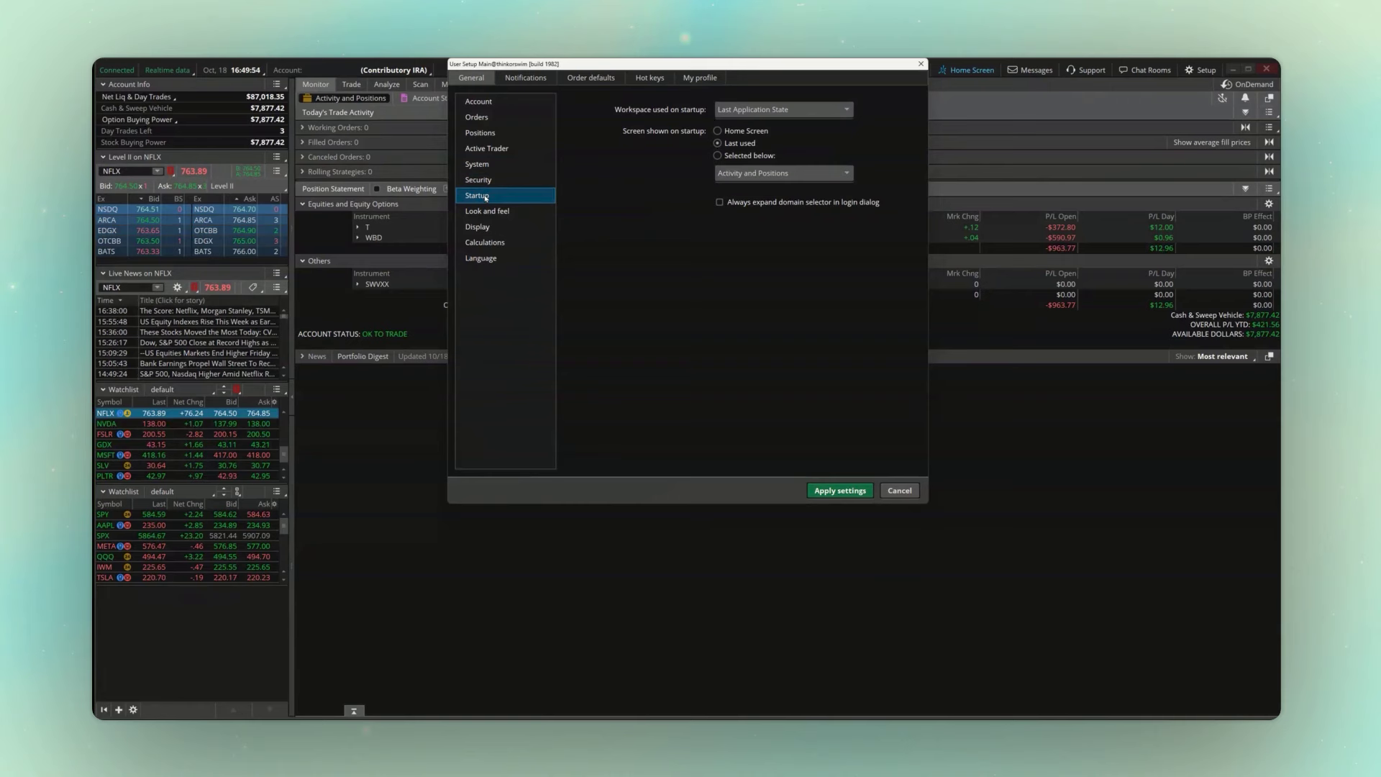
Step: Review the notification settings, the options and futures order defaults and the hot keys, and close the settings by applying them
{"action": "left_click", "coordinate": [531, 80]}
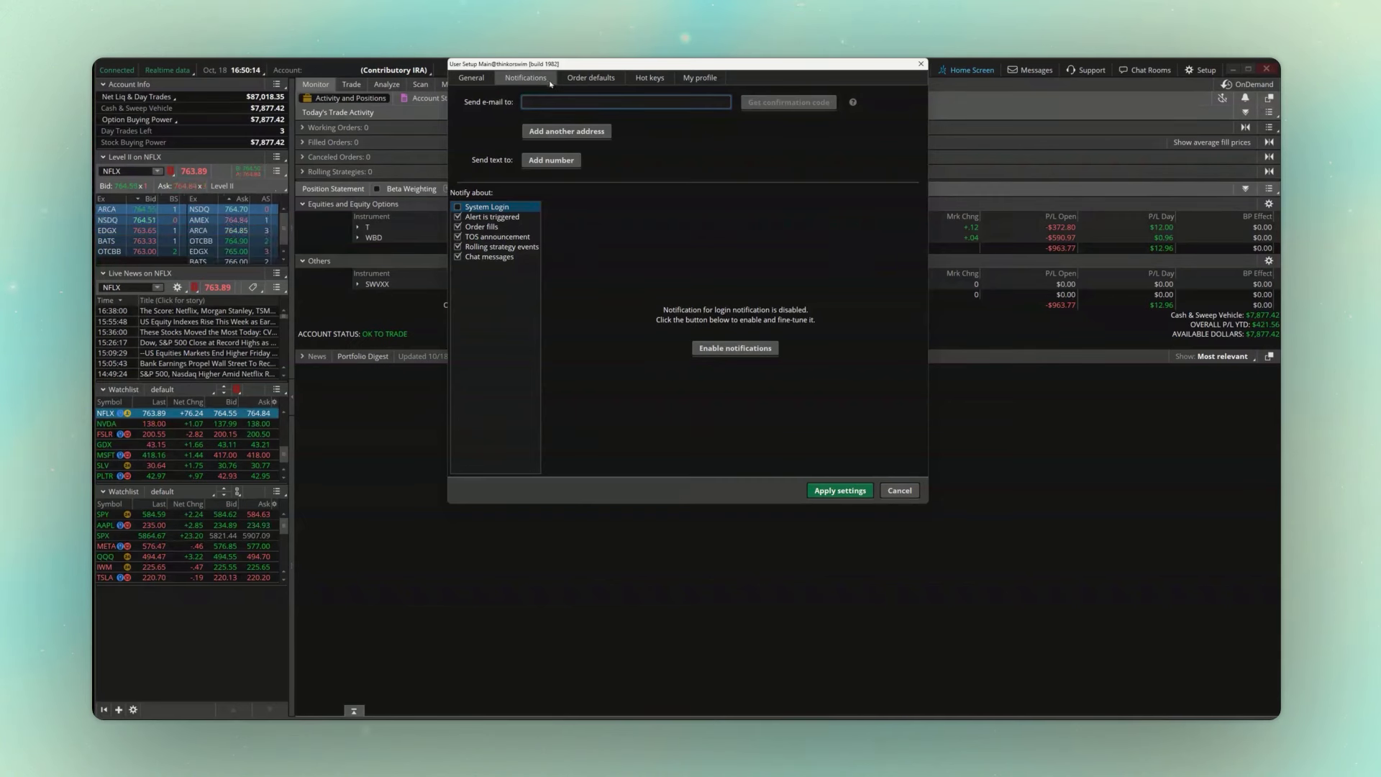
{"action": "left_click", "coordinate": [591, 77]}
{"action": "left_click", "coordinate": [497, 117]}
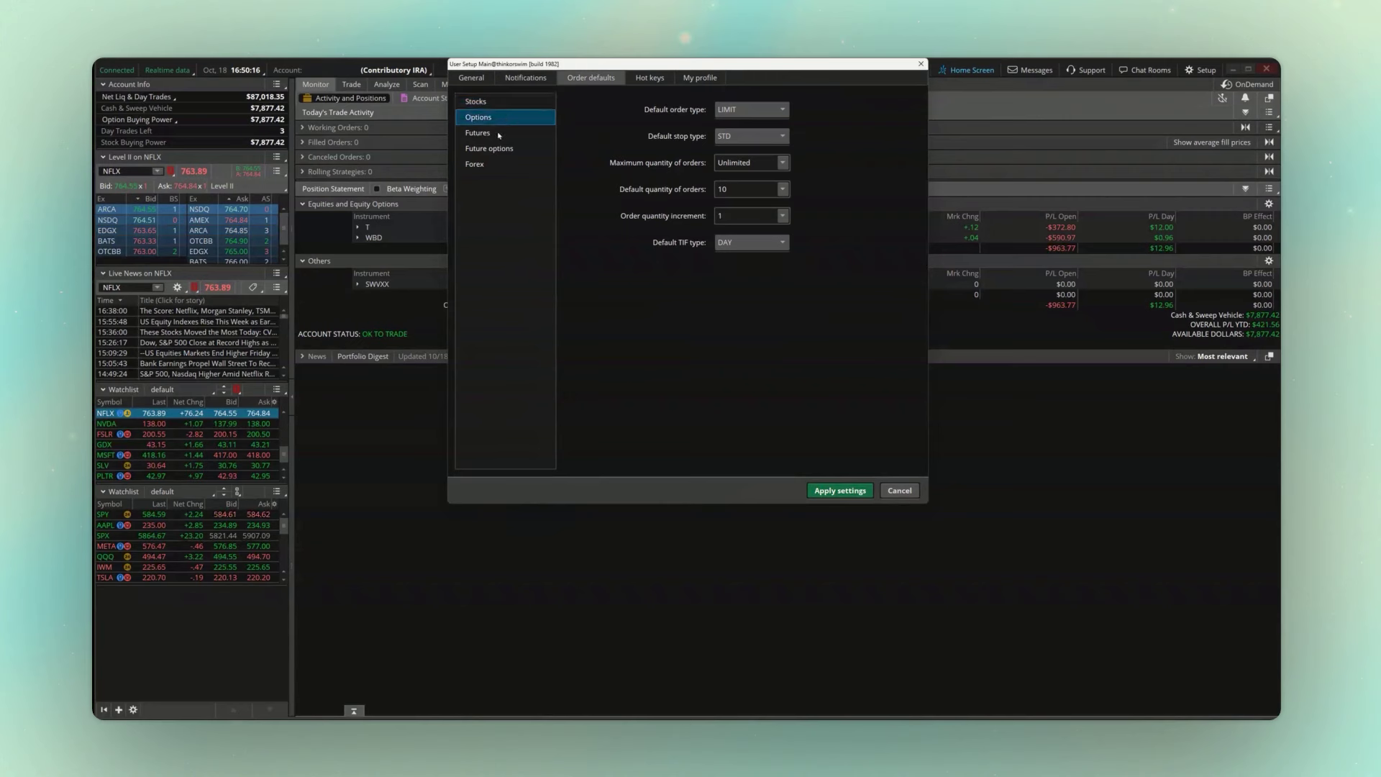
{"action": "left_click", "coordinate": [498, 133]}
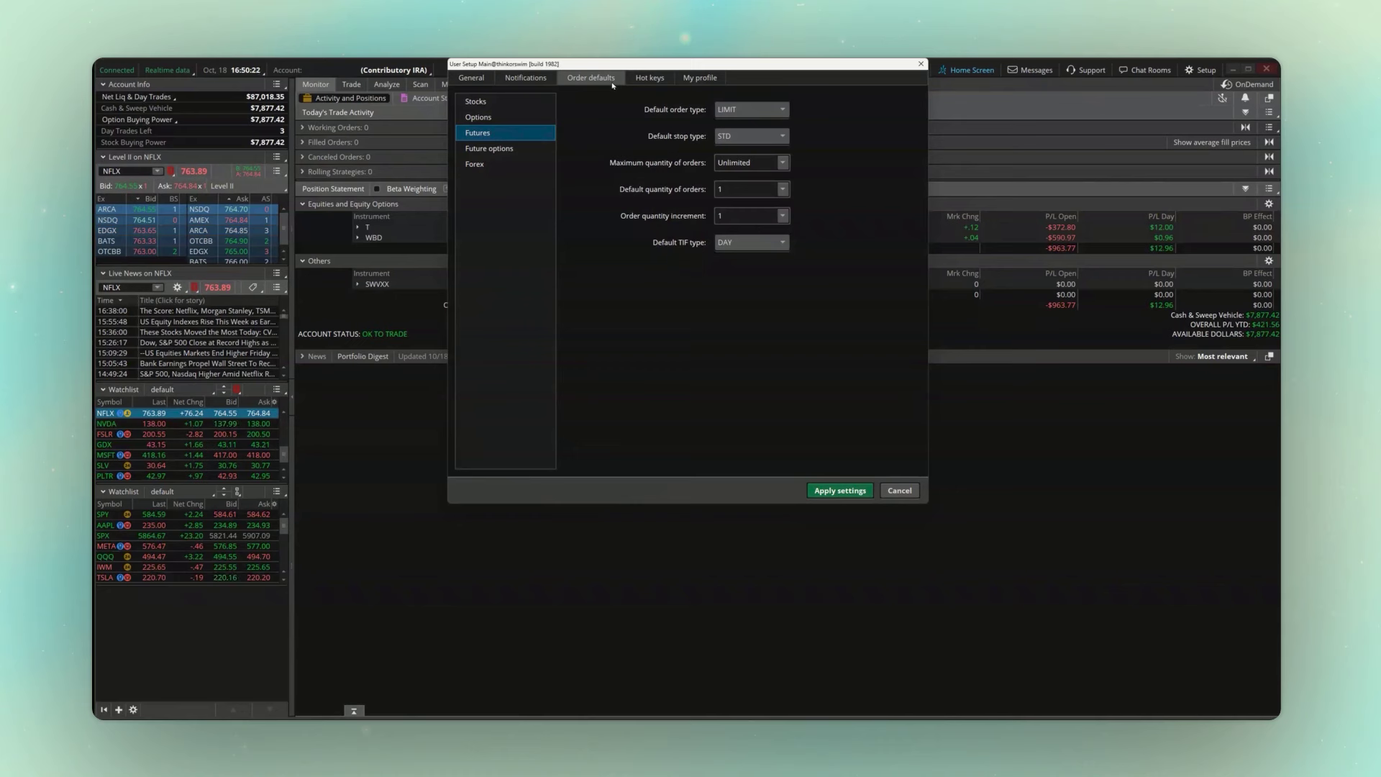
{"action": "left_click", "coordinate": [638, 81]}
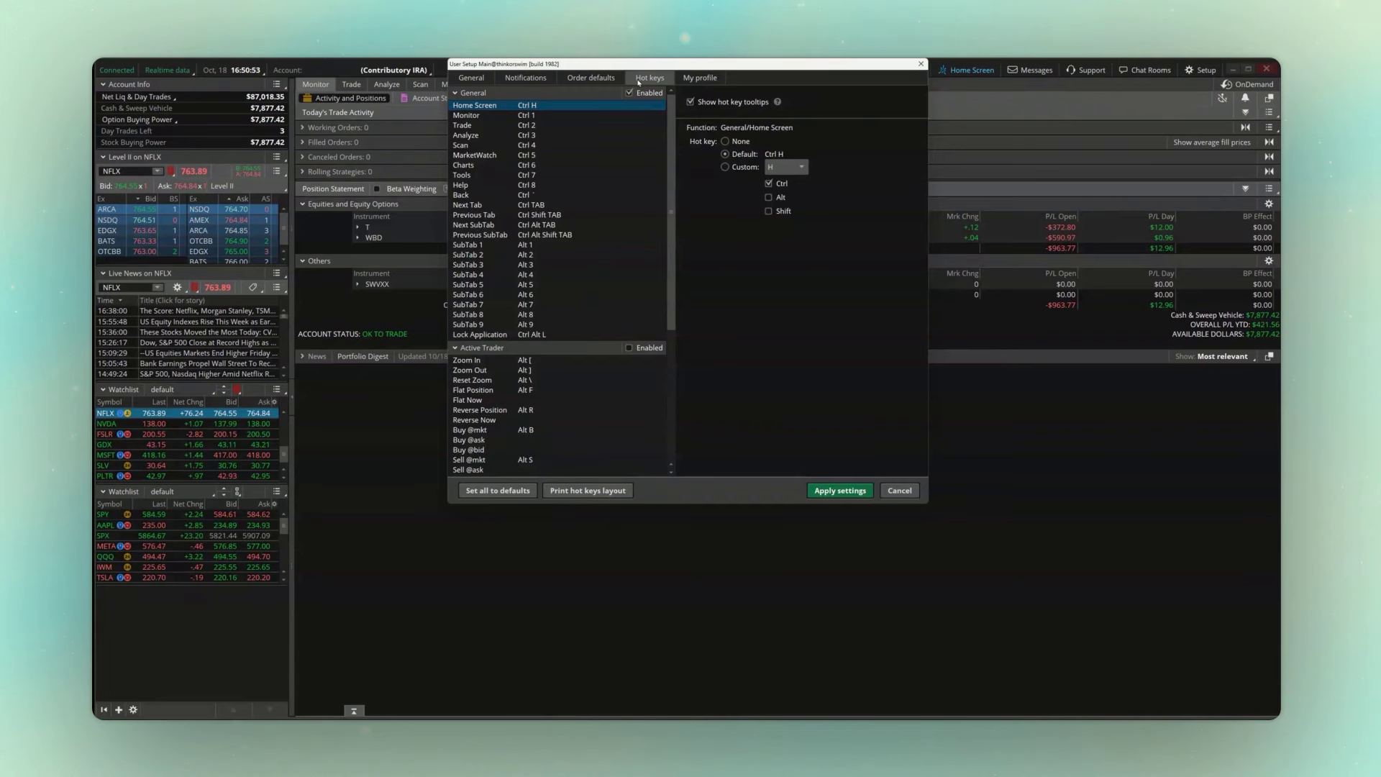
{"action": "left_click", "coordinate": [841, 491]}
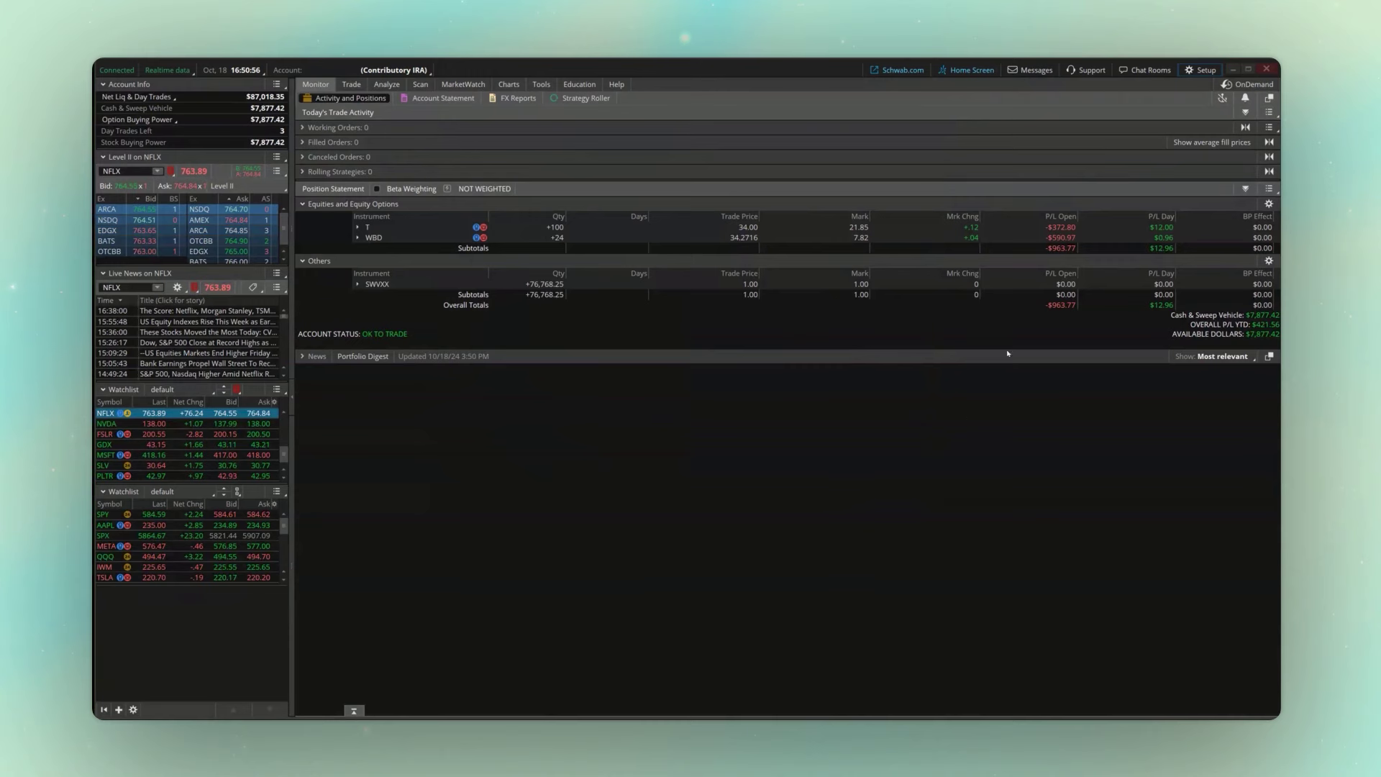
Step: Save the current layout as a workspace named "Test workspace"
{"action": "left_click", "coordinate": [1196, 72]}
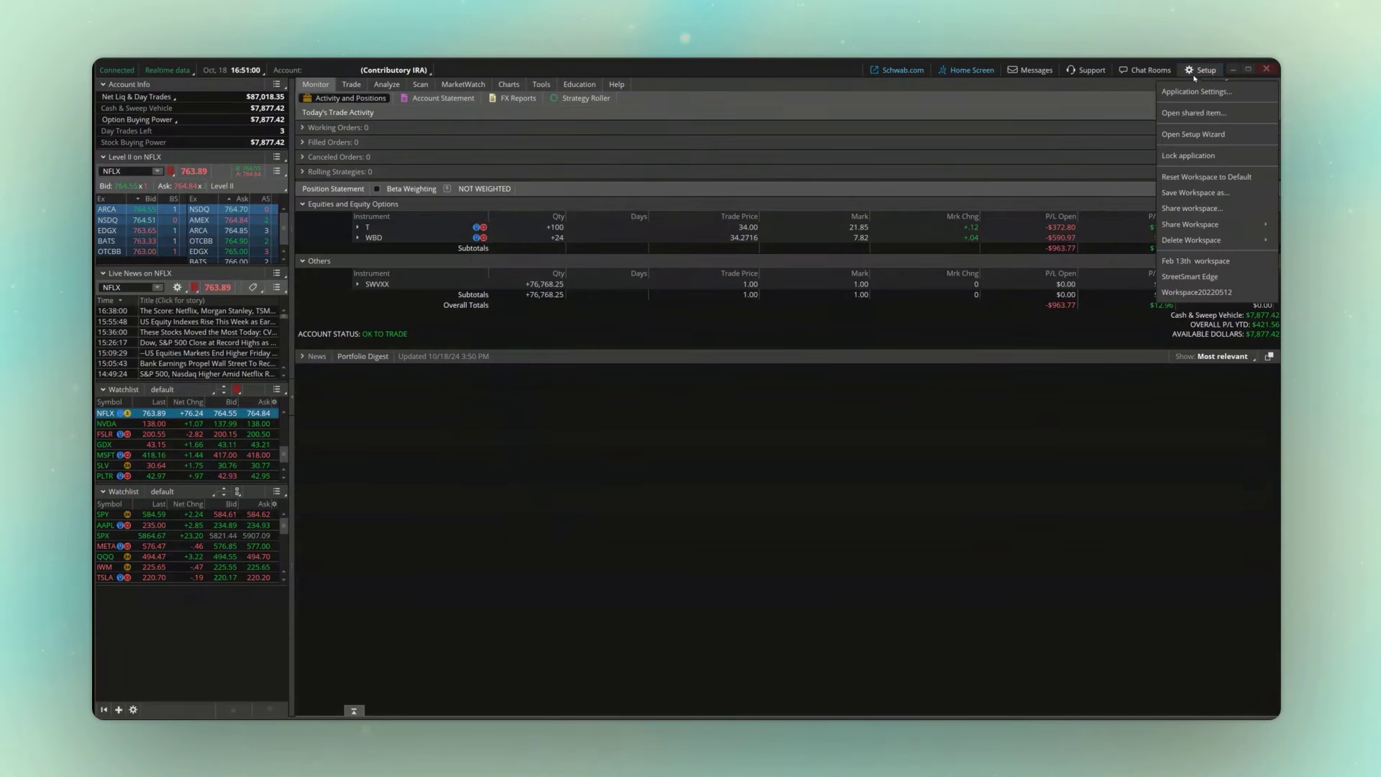
{"action": "left_click", "coordinate": [1197, 193]}
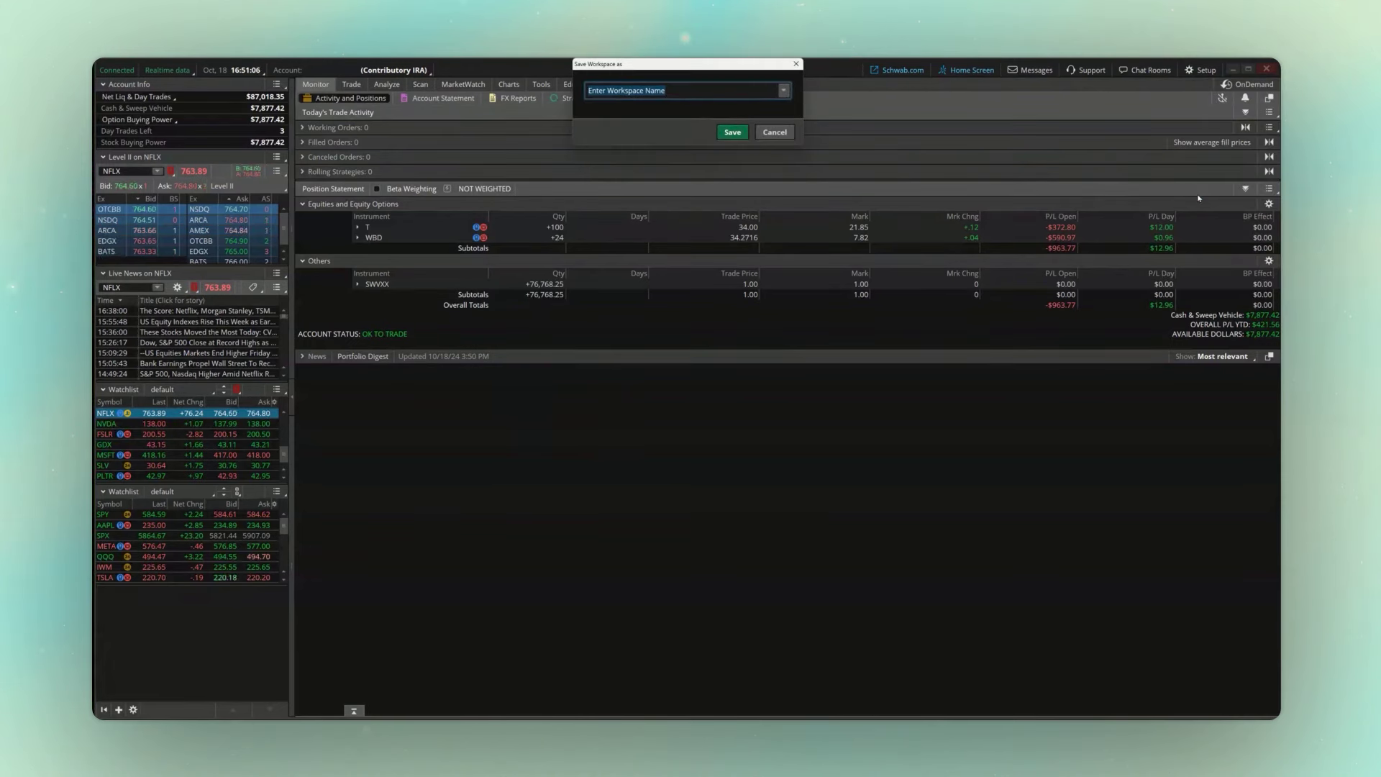
{"action": "left_click", "coordinate": [699, 90]}
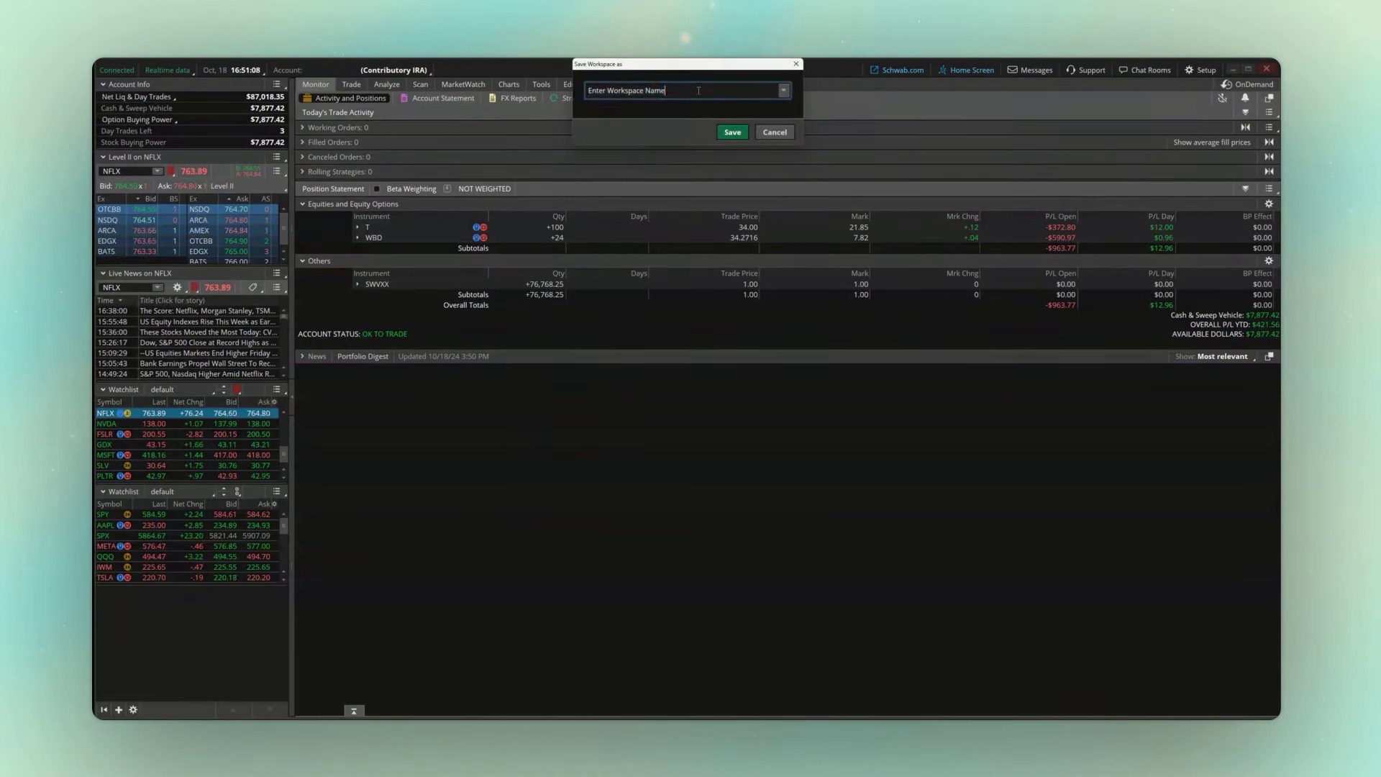
{"action": "key", "text": "BackSpace"}
{"action": "key", "text": "BackSpace"}
{"action": "key", "text": "BackSpace"}
{"action": "key", "text": "BackSpace"}
{"action": "key", "text": "BackSpace"}
{"action": "key", "text": "BackSpace"}
{"action": "key", "text": "BackSpace"}
{"action": "key", "text": "BackSpace"}
{"action": "key", "text": "BackSpace"}
{"action": "key", "text": "BackSpace"}
{"action": "key", "text": "BackSpace"}
{"action": "key", "text": "BackSpace"}
{"action": "key", "text": "BackSpace"}
{"action": "key", "text": "BackSpace"}
{"action": "key", "text": "BackSpace"}
{"action": "key", "text": "BackSpace"}
{"action": "key", "text": "BackSpace"}
{"action": "key", "text": "BackSpace"}
{"action": "key", "text": "BackSpace"}
{"action": "key", "text": "BackSpace"}
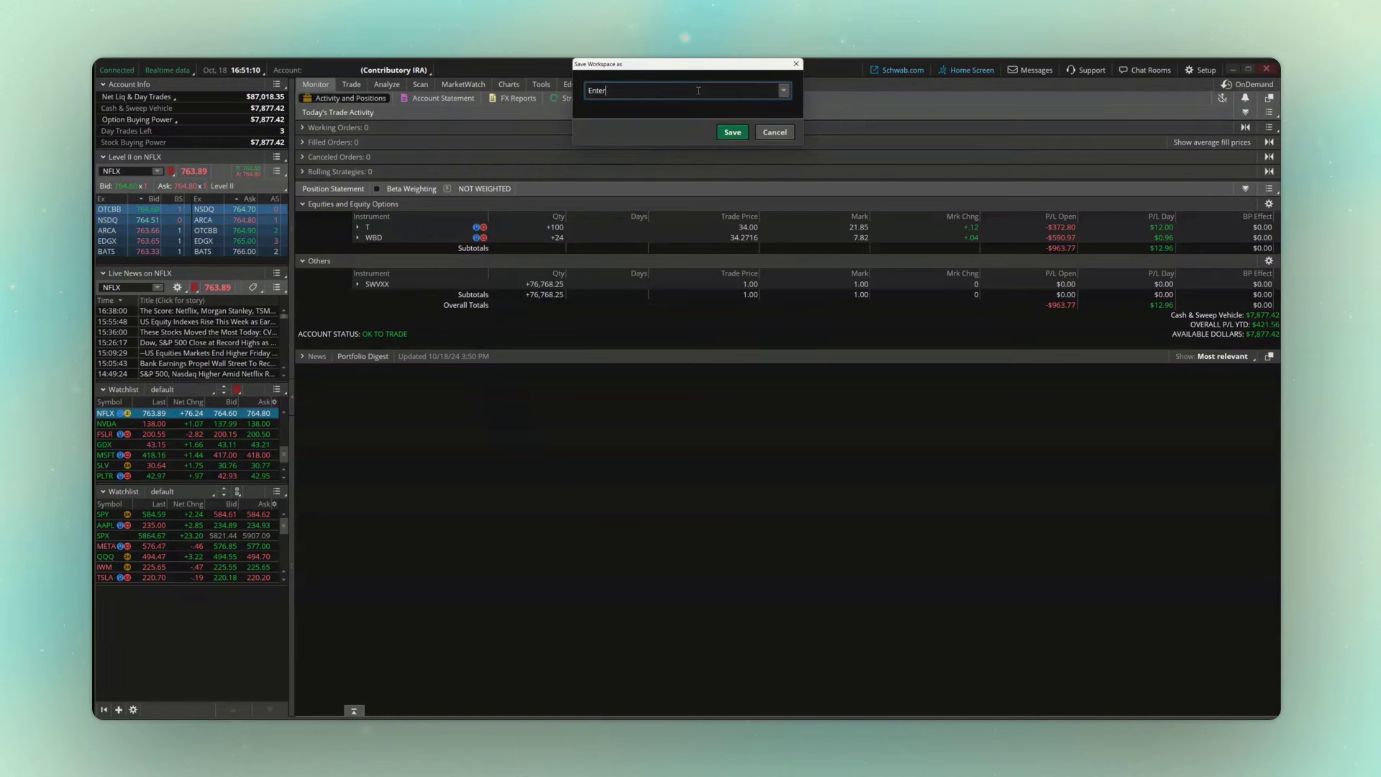
{"action": "type", "text": "Test workspace"}
{"action": "left_click", "coordinate": [723, 134]}
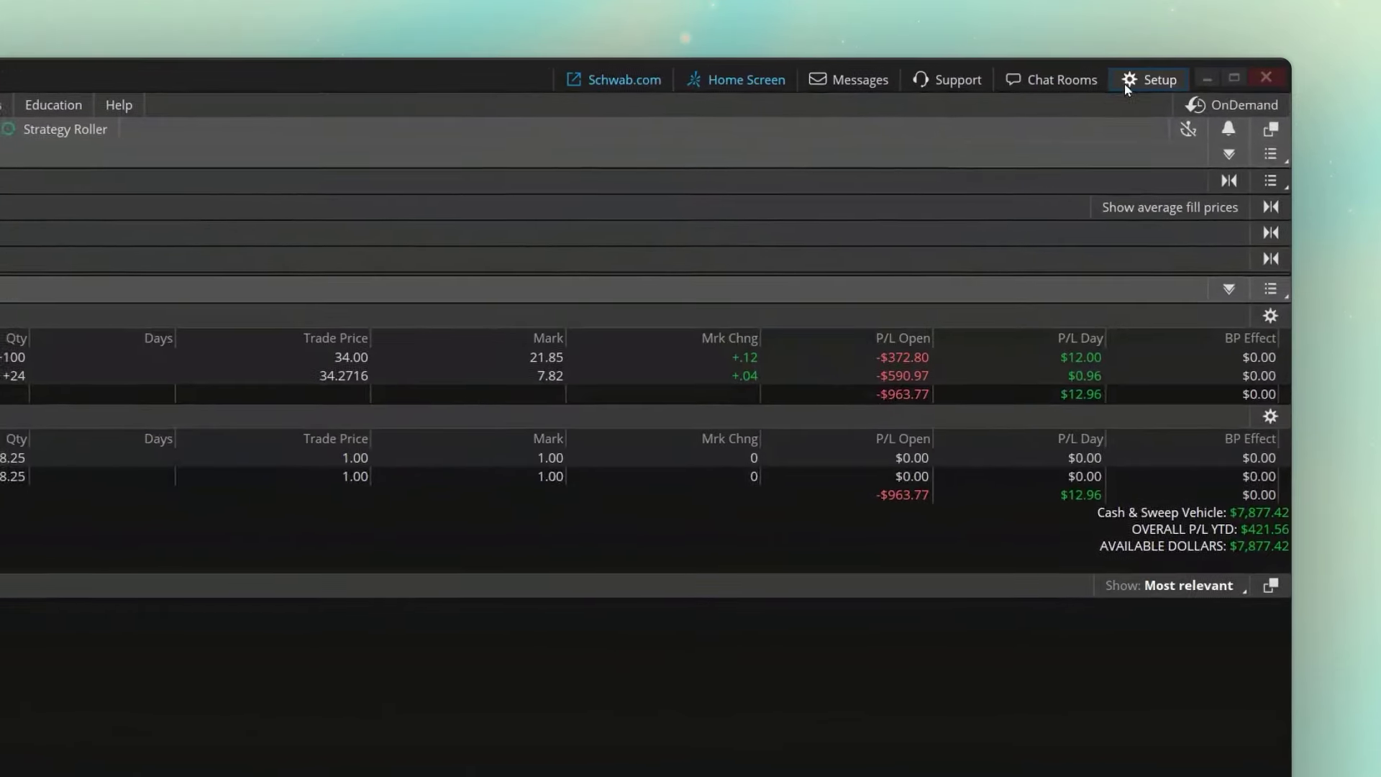
Step: Load the saved "Test workspace" layout and accept reloading the current workspace
{"action": "left_click", "coordinate": [1189, 72]}
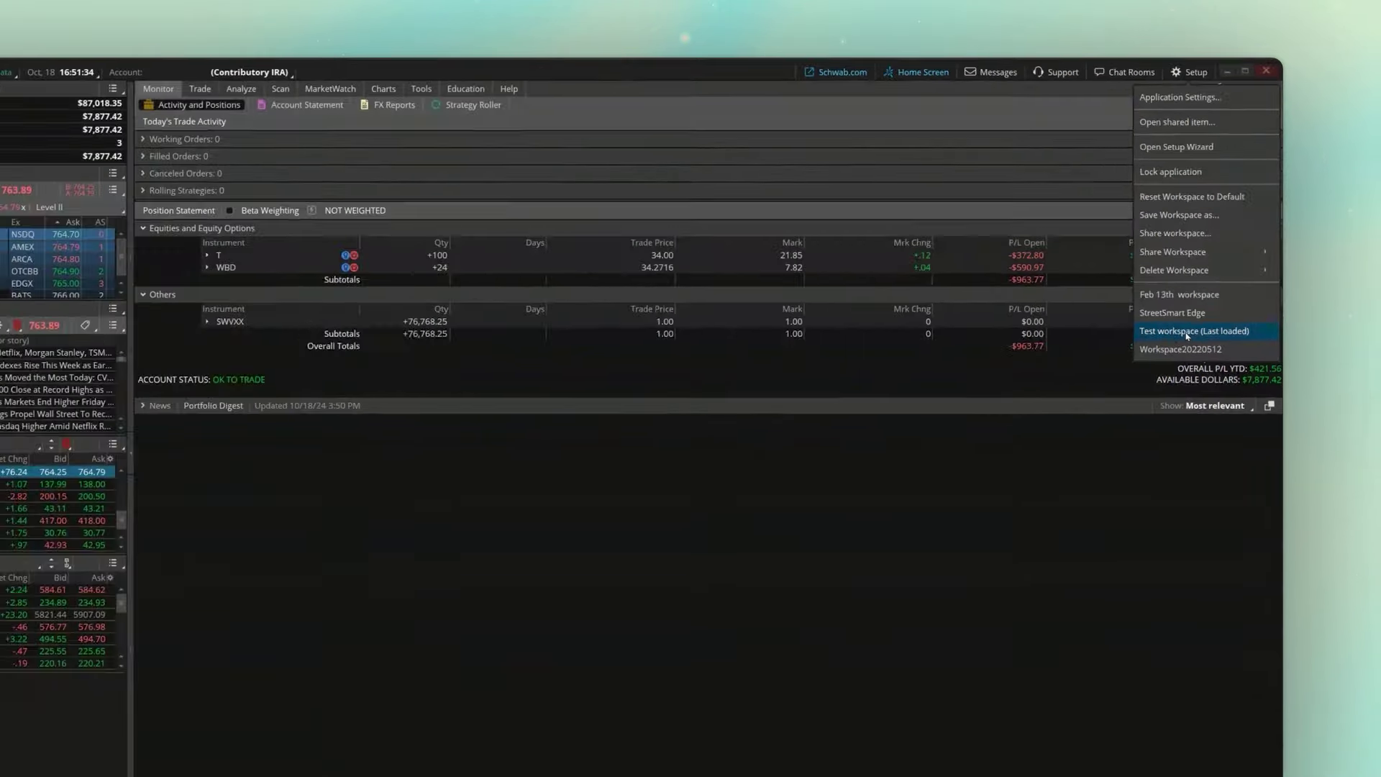
{"action": "left_click", "coordinate": [1137, 481]}
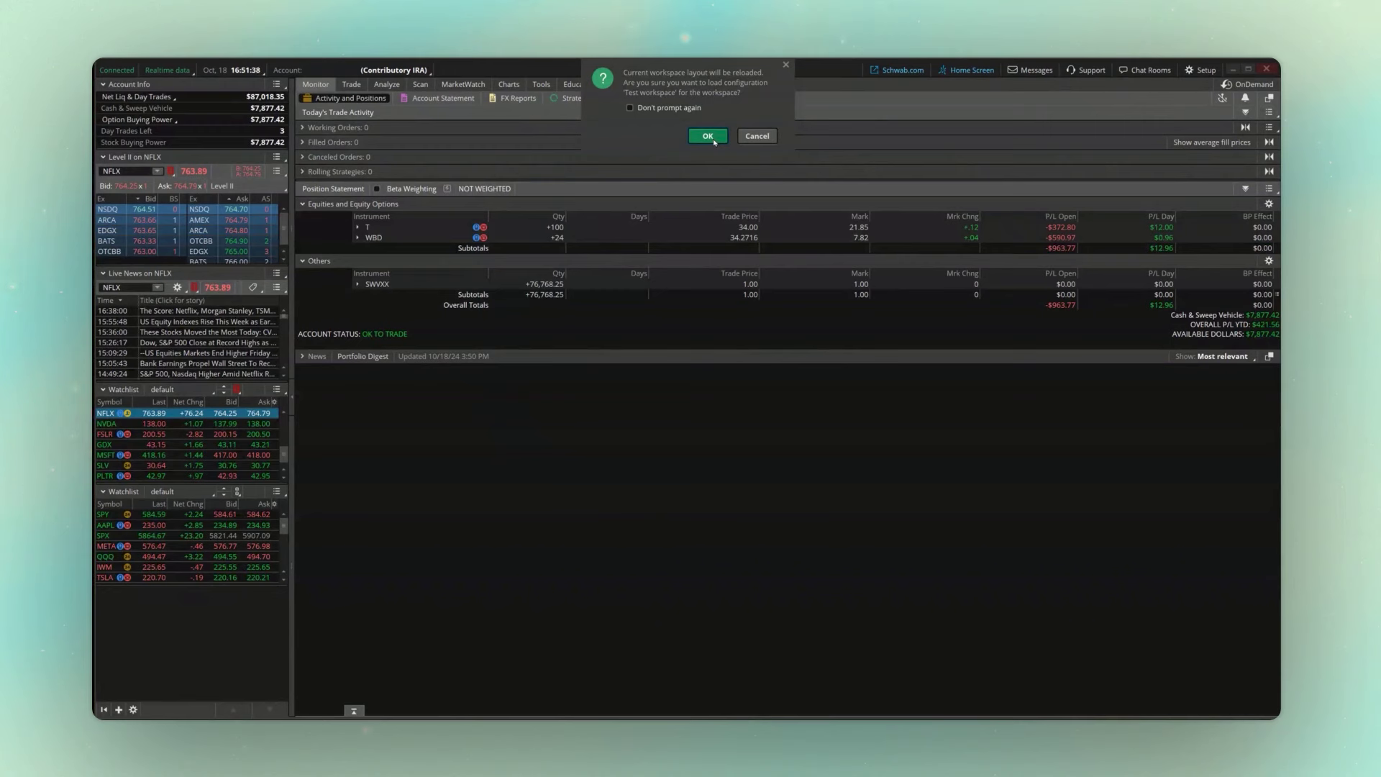
{"action": "left_click", "coordinate": [714, 140]}
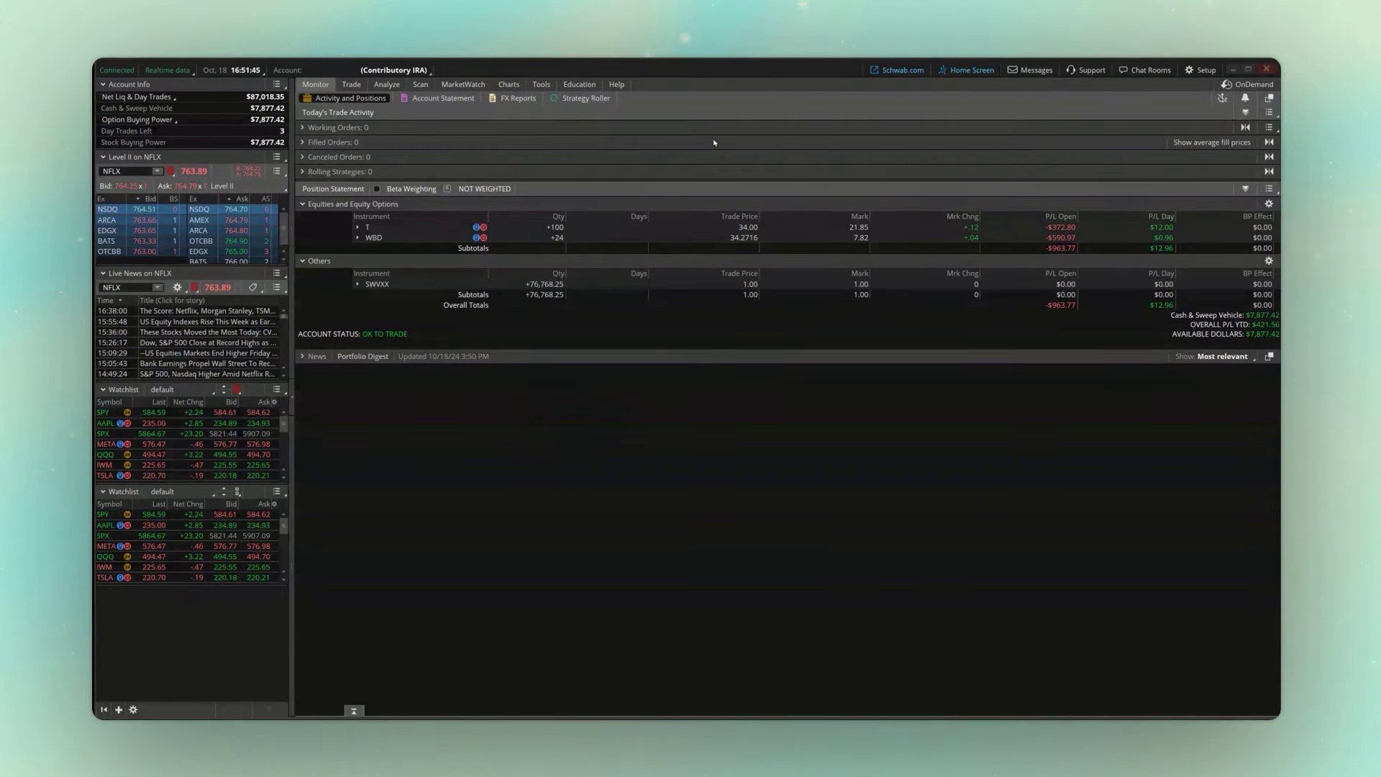